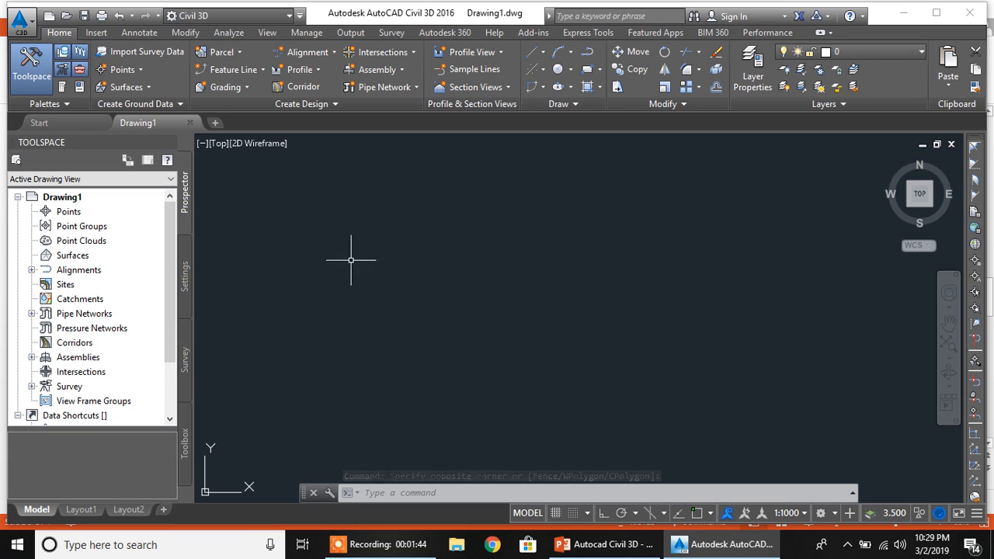
Start a point import and add the Base Surface (NGL or EG) file from the Cut Fill Surfaces folder as its source.
{"action": "left_click", "coordinate": [70, 212]}
{"action": "right_click", "coordinate": [90, 213]}
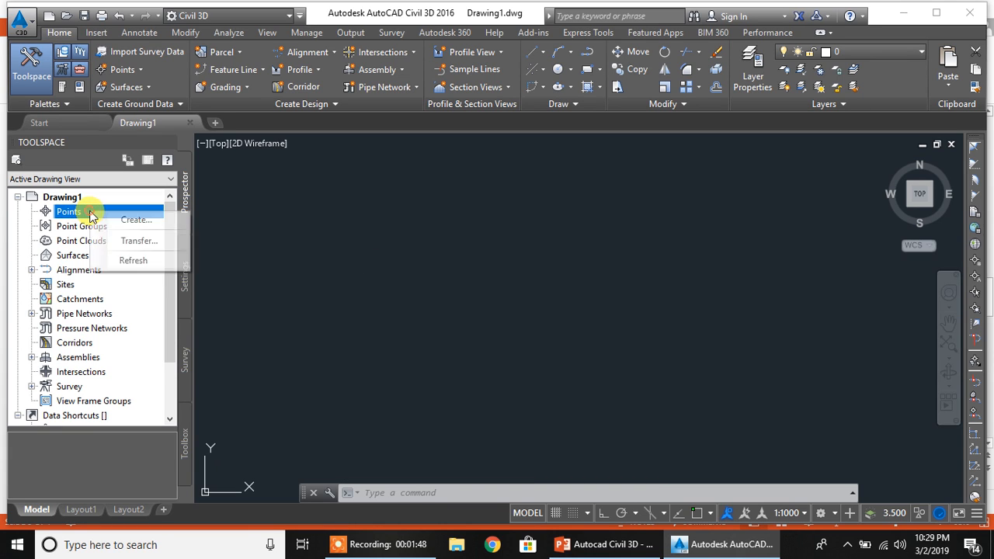
{"action": "left_click", "coordinate": [132, 222]}
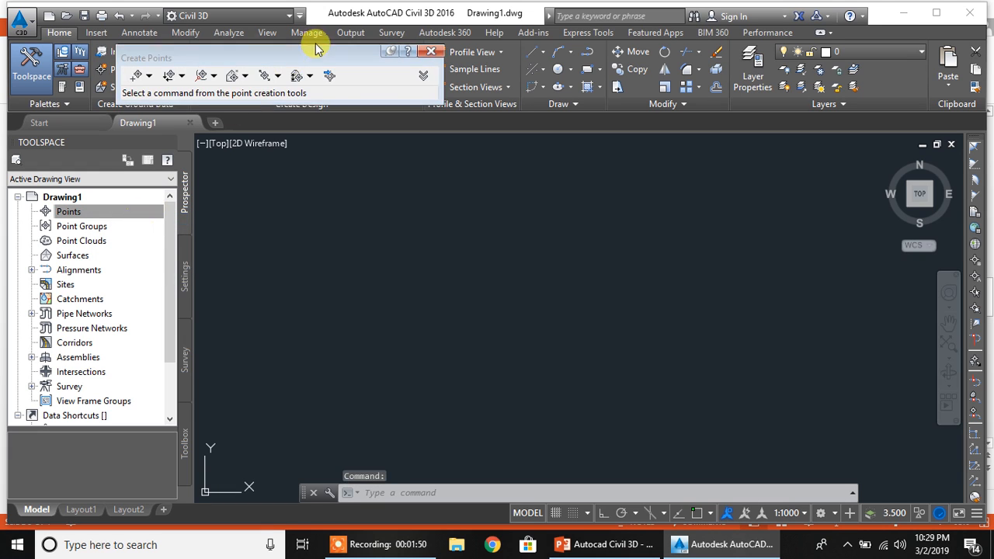
{"action": "left_click", "coordinate": [329, 80]}
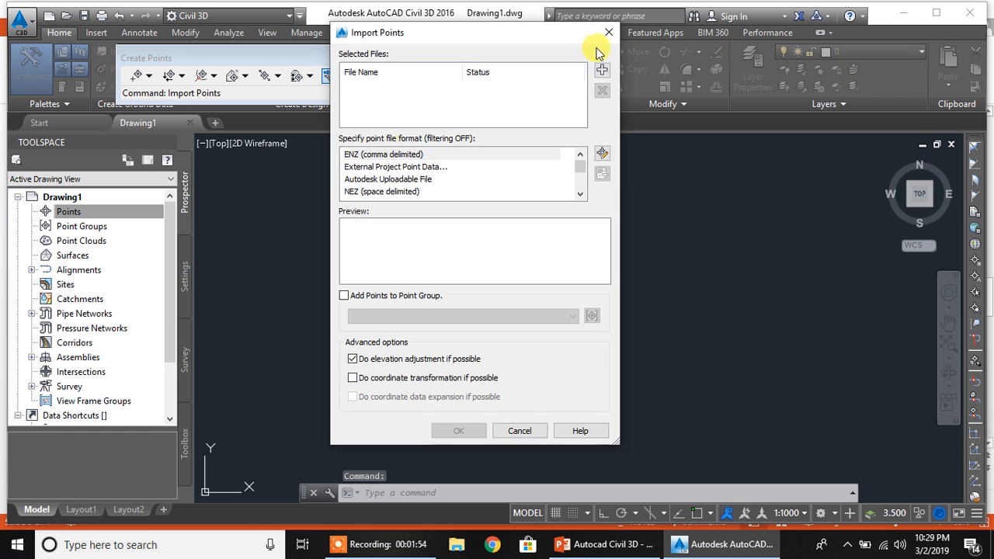
{"action": "left_click", "coordinate": [603, 70]}
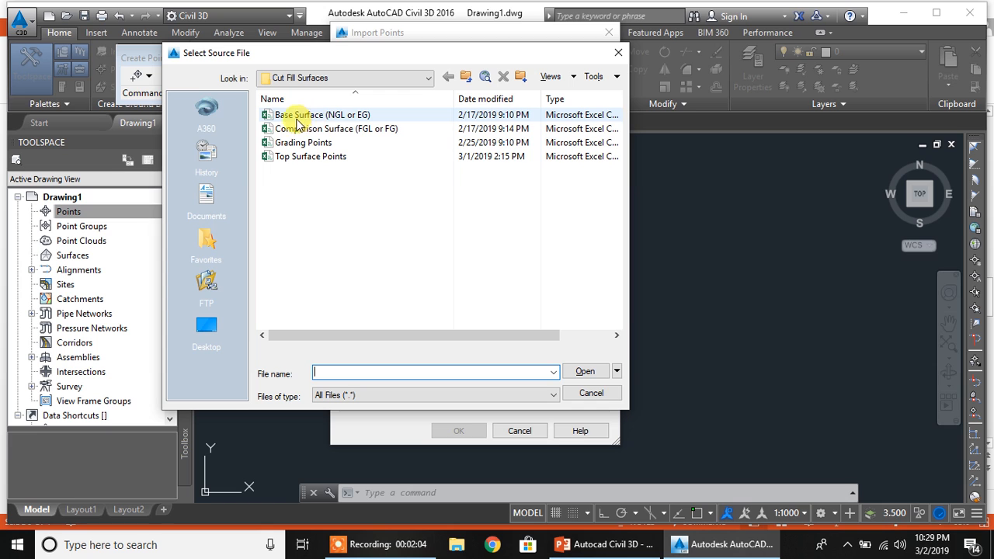
{"action": "left_click", "coordinate": [334, 116]}
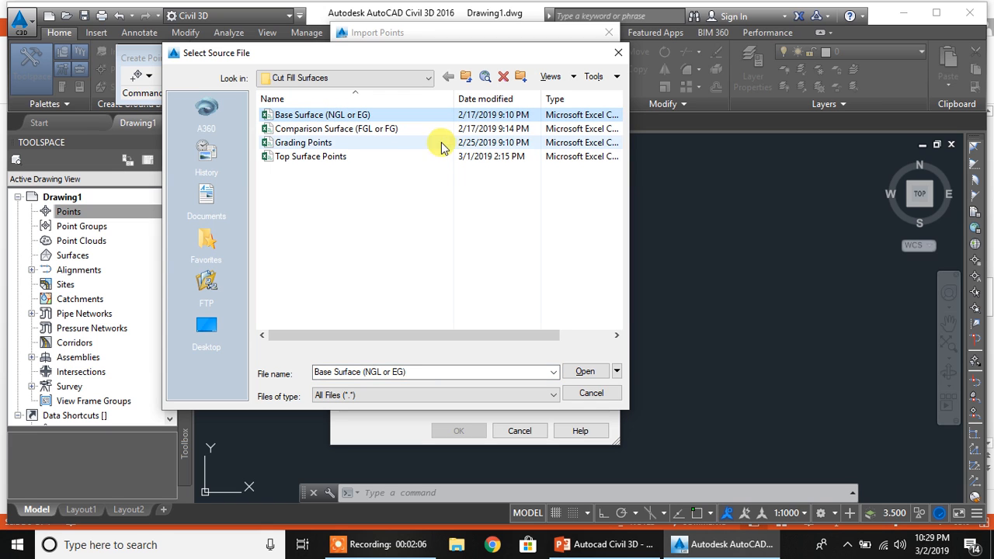
{"action": "left_click", "coordinate": [584, 370]}
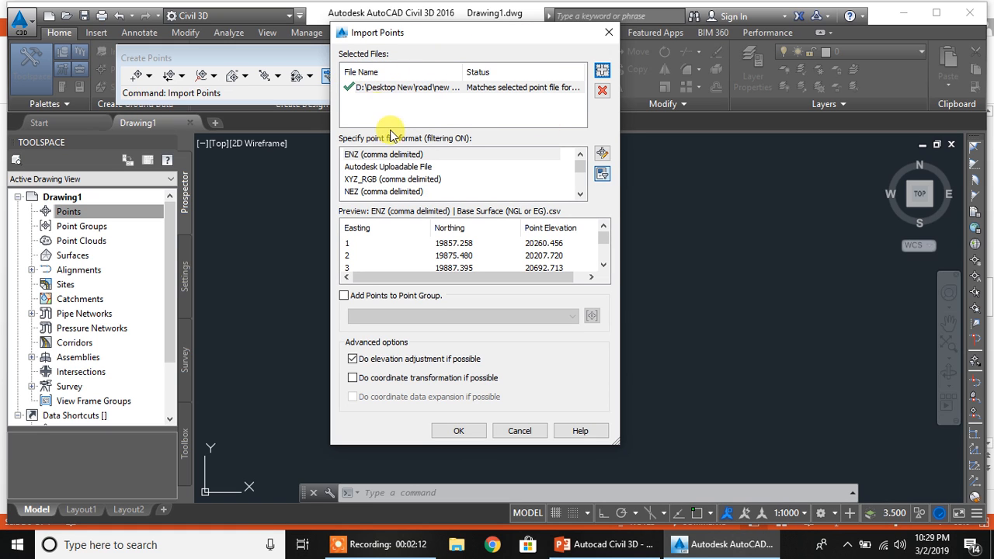
Set the point file format for the base surface file to PENZ (comma delimited).
{"action": "left_click", "coordinate": [378, 171]}
{"action": "scroll", "coordinate": [381, 174], "scroll_direction": "down", "scroll_amount": 1}
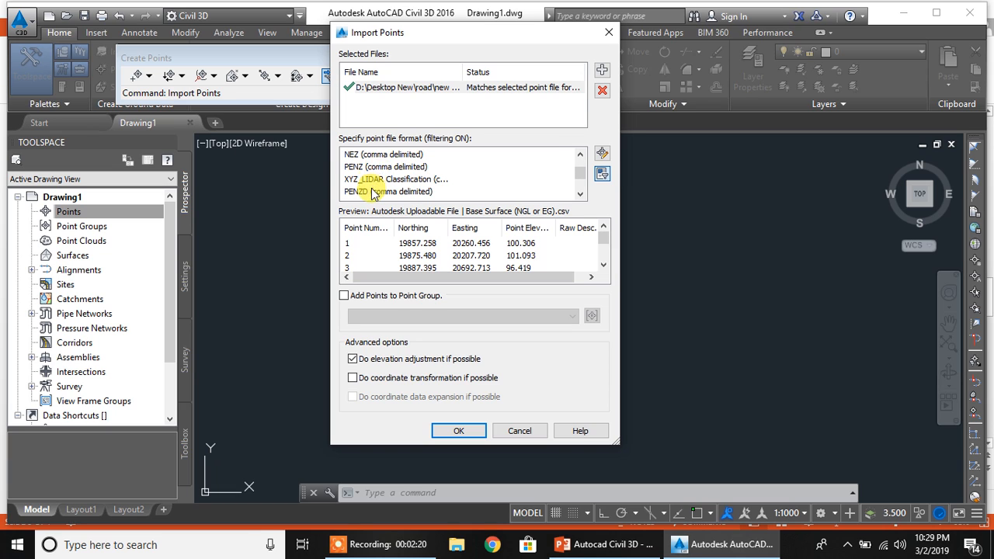
{"action": "left_click", "coordinate": [376, 168]}
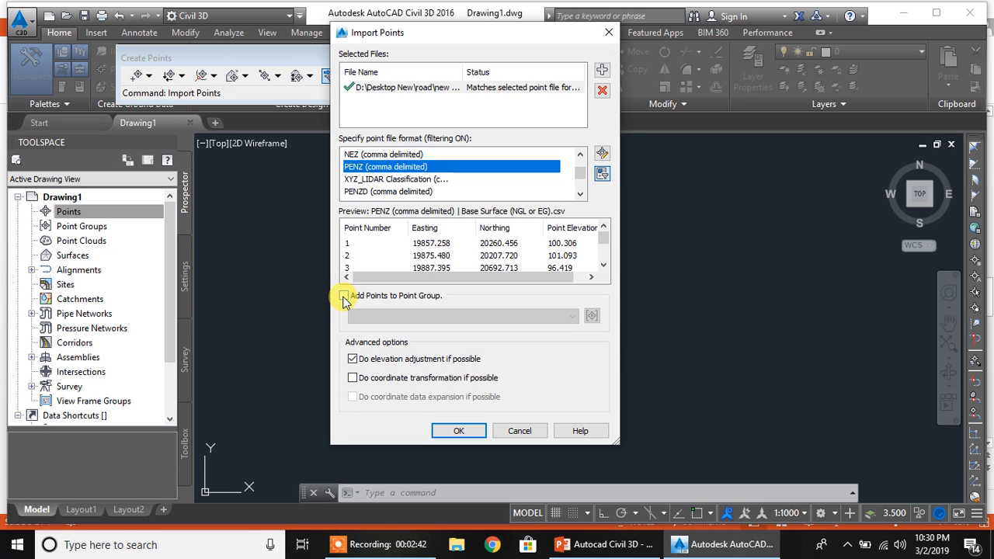
Assign the imported points to a new point group named EG Points and run the import.
{"action": "left_click", "coordinate": [345, 297]}
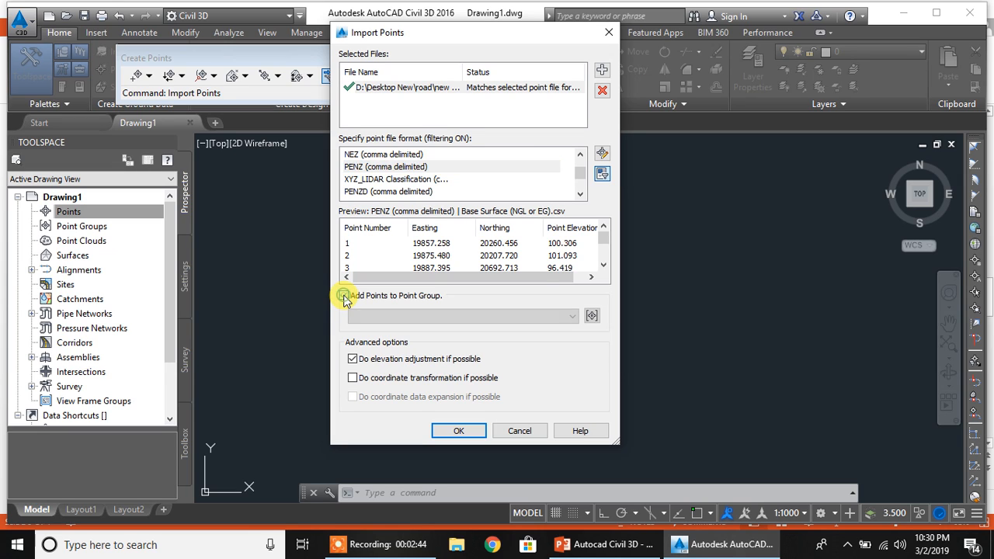
{"action": "left_click", "coordinate": [591, 319]}
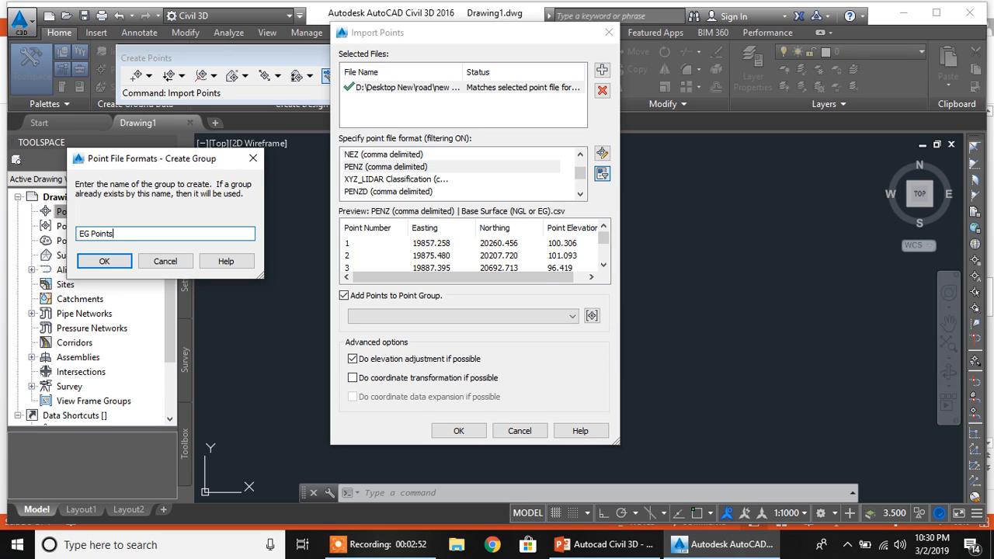
{"action": "left_click", "coordinate": [107, 263]}
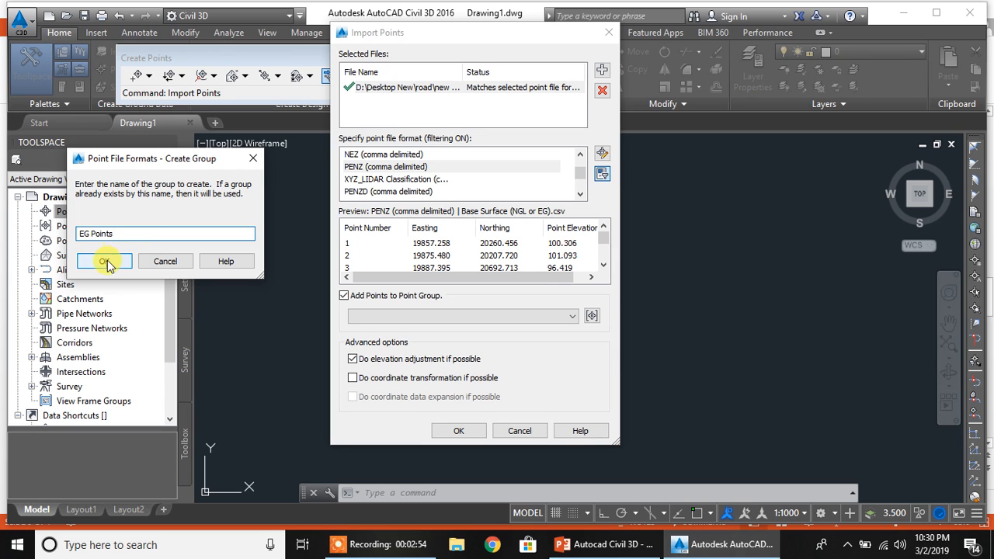
{"action": "left_click", "coordinate": [457, 432]}
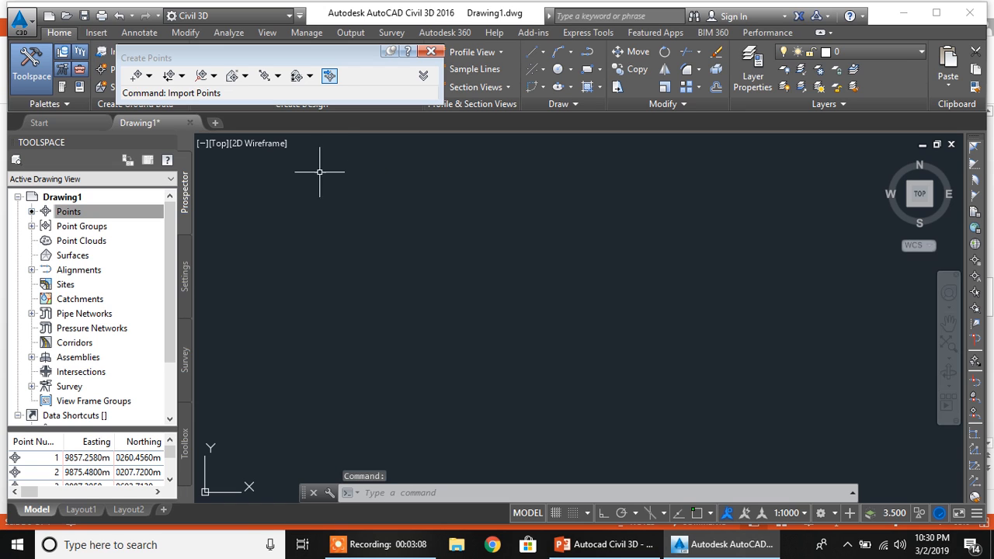
Start another point import with the Comparison Surface (FGL or FG) file as its source.
{"action": "left_click", "coordinate": [330, 77]}
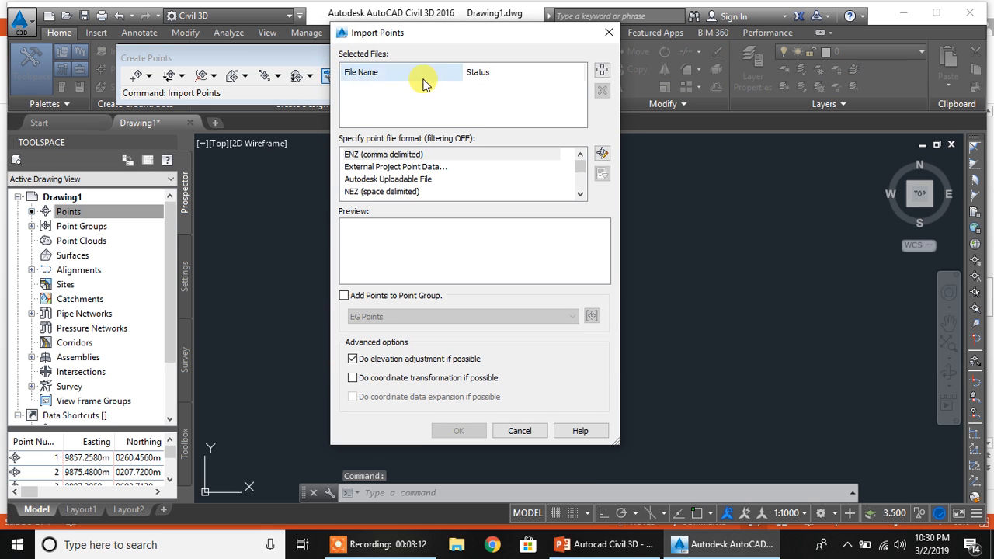
{"action": "left_click", "coordinate": [602, 71]}
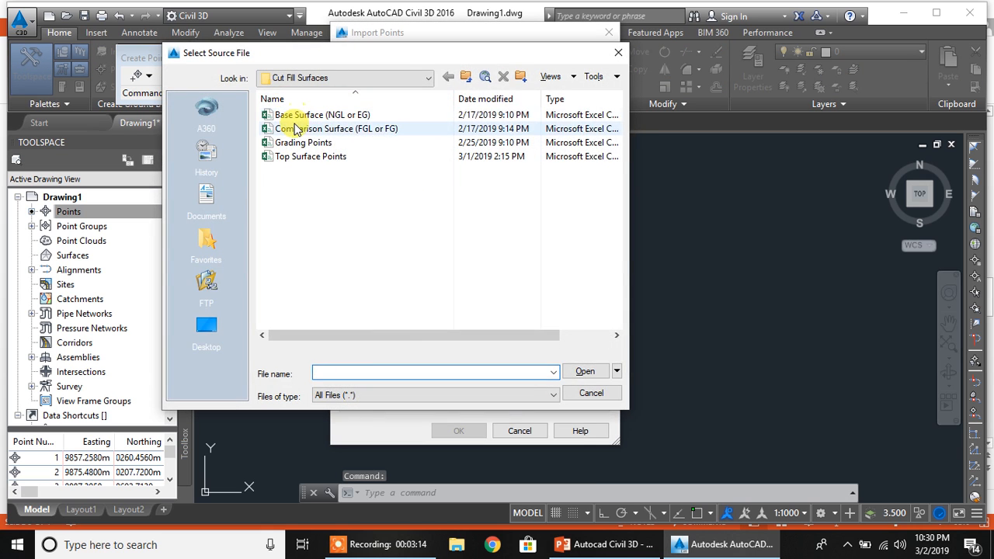
{"action": "left_click", "coordinate": [370, 134]}
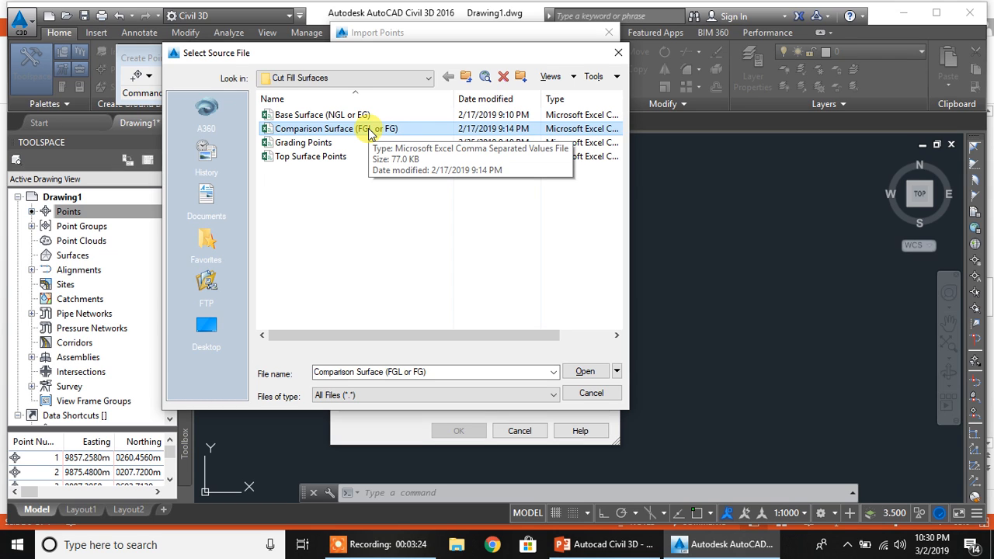
{"action": "left_click", "coordinate": [586, 373]}
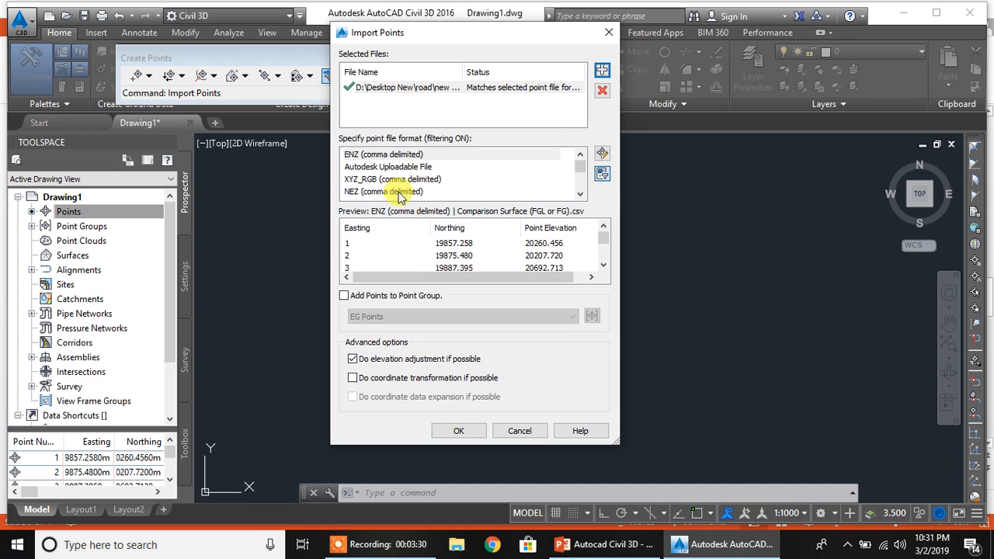
Set the point file format for the comparison surface file to PENZ (comma delimited).
{"action": "left_click", "coordinate": [392, 179]}
{"action": "scroll", "coordinate": [389, 172], "scroll_direction": "down", "scroll_amount": 1}
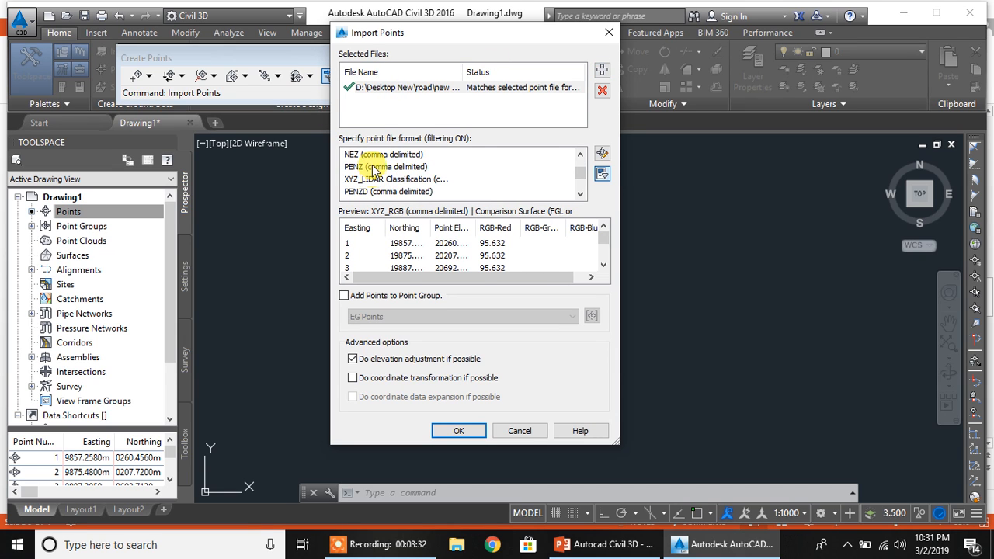
{"action": "left_click", "coordinate": [375, 167]}
Assign the comparison points to a new point group named FG Points.
{"action": "left_click", "coordinate": [344, 296]}
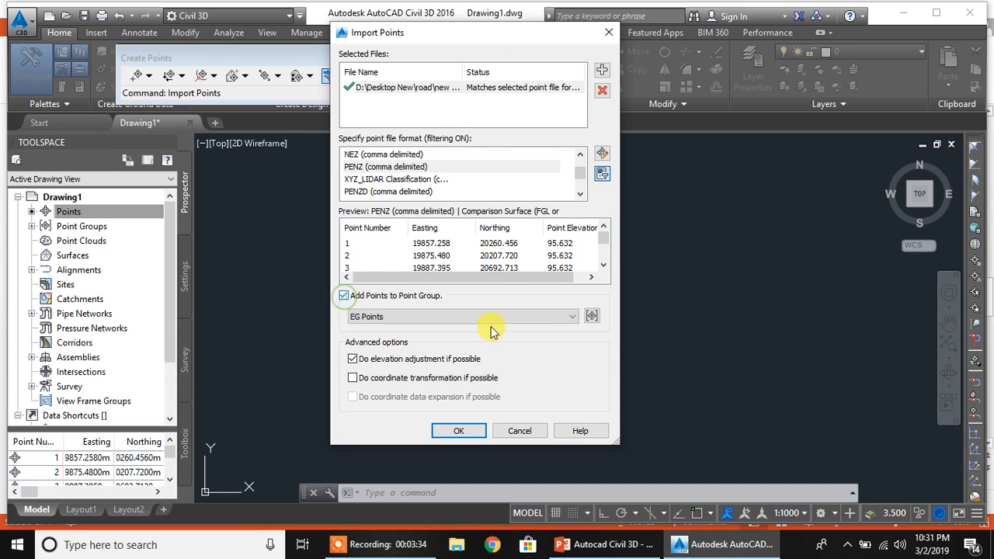
{"action": "left_click", "coordinate": [590, 316]}
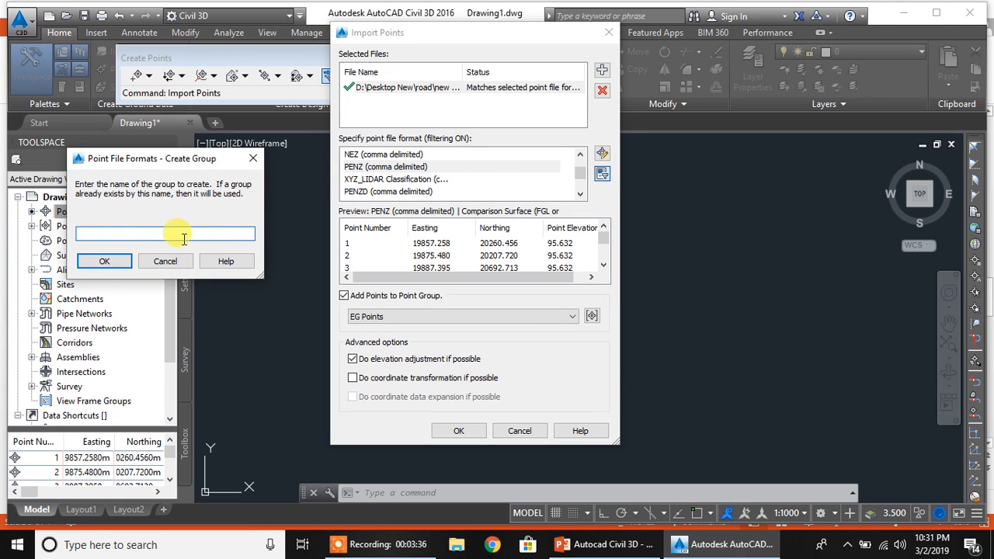
{"action": "type", "text": "F"}
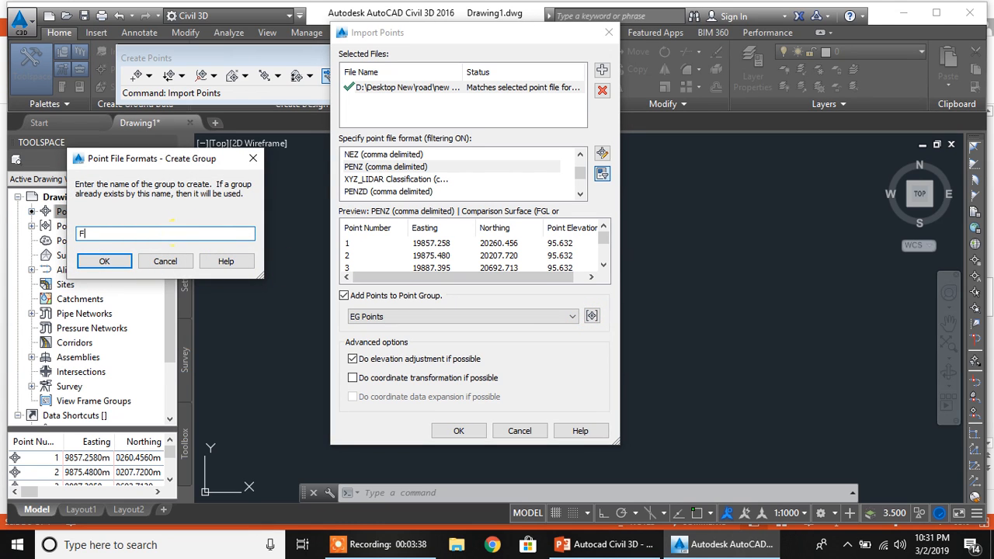
{"action": "type", "text": "G Points"}
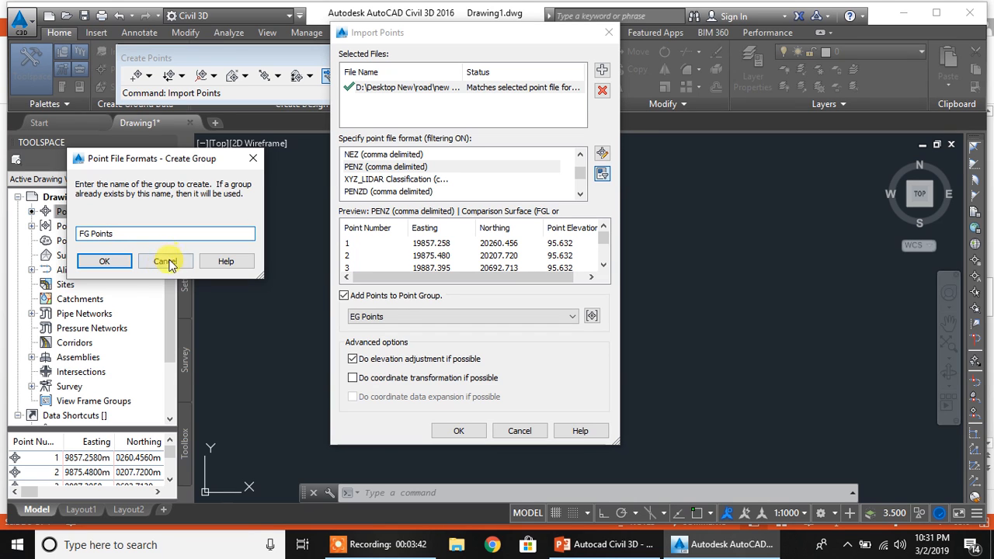
{"action": "left_click", "coordinate": [111, 260]}
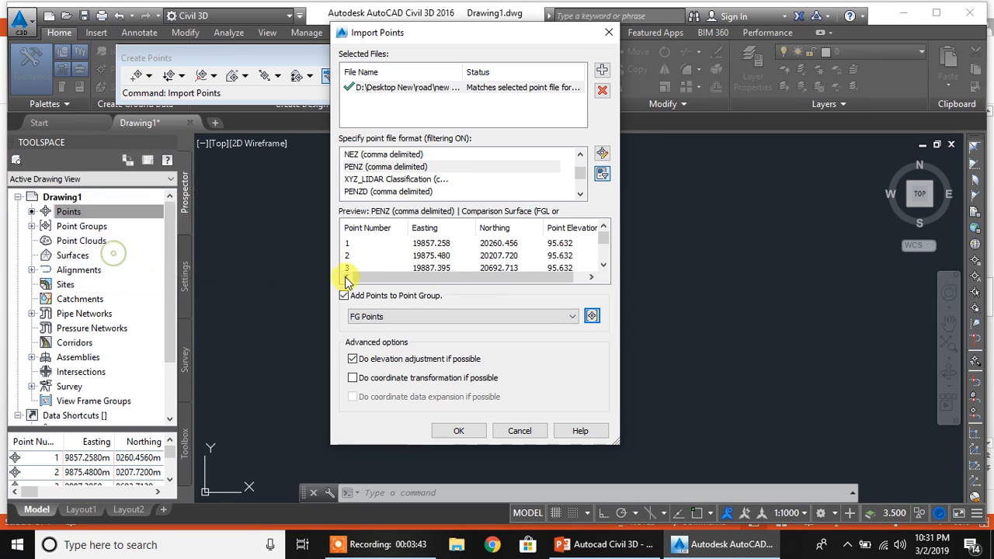
Import the comparison points, resolving all duplicates with the next point number, and expand the drawing's point groups.
{"action": "left_click", "coordinate": [459, 430]}
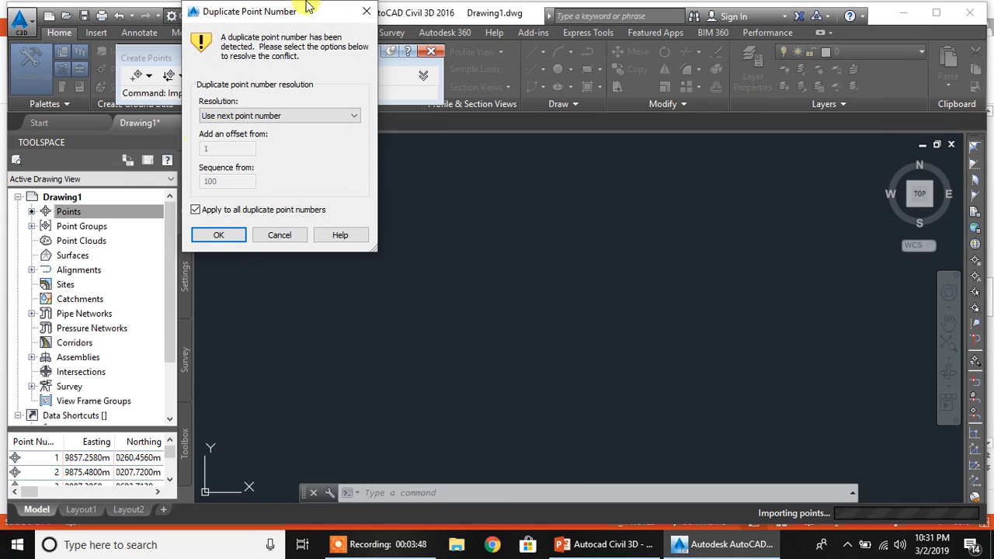
{"action": "left_click", "coordinate": [219, 234]}
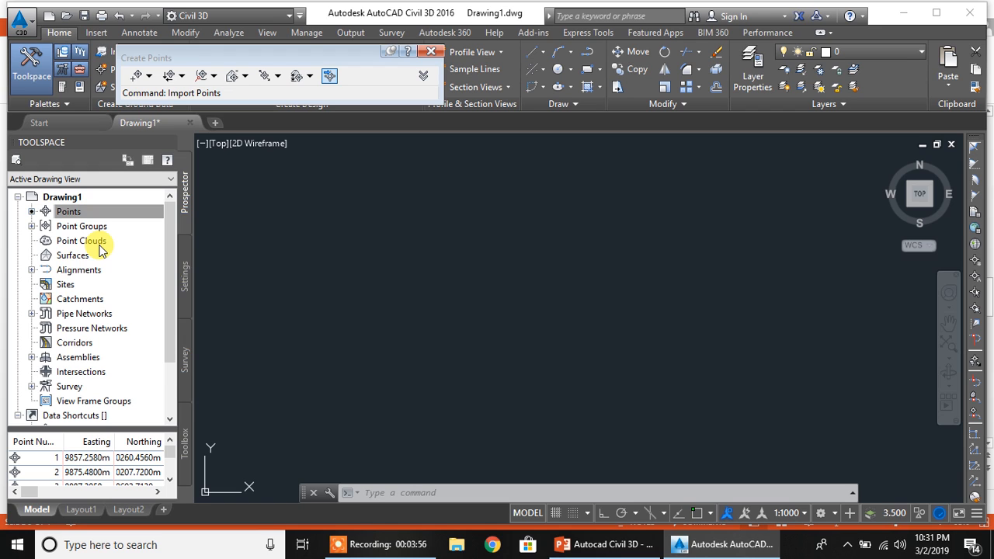
{"action": "left_click", "coordinate": [32, 226]}
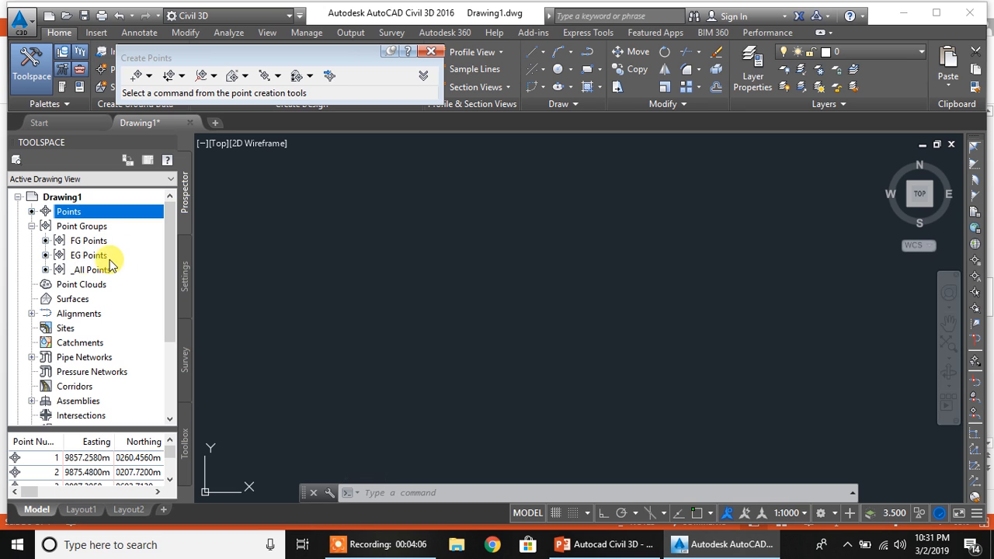
Start a new TIN surface on layer C-TOPO and name it EG Surface.
{"action": "left_click", "coordinate": [102, 302]}
{"action": "right_click", "coordinate": [120, 304]}
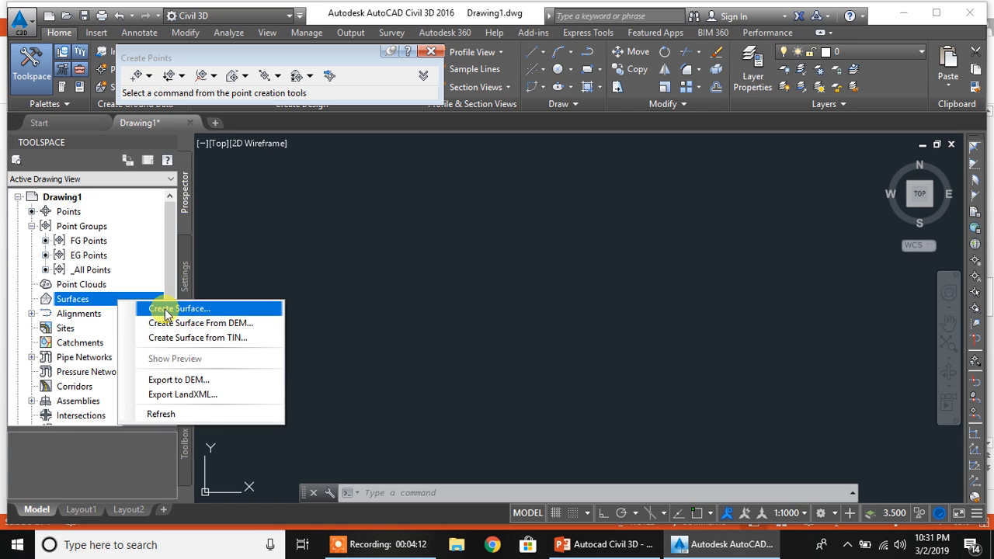
{"action": "left_click", "coordinate": [151, 308]}
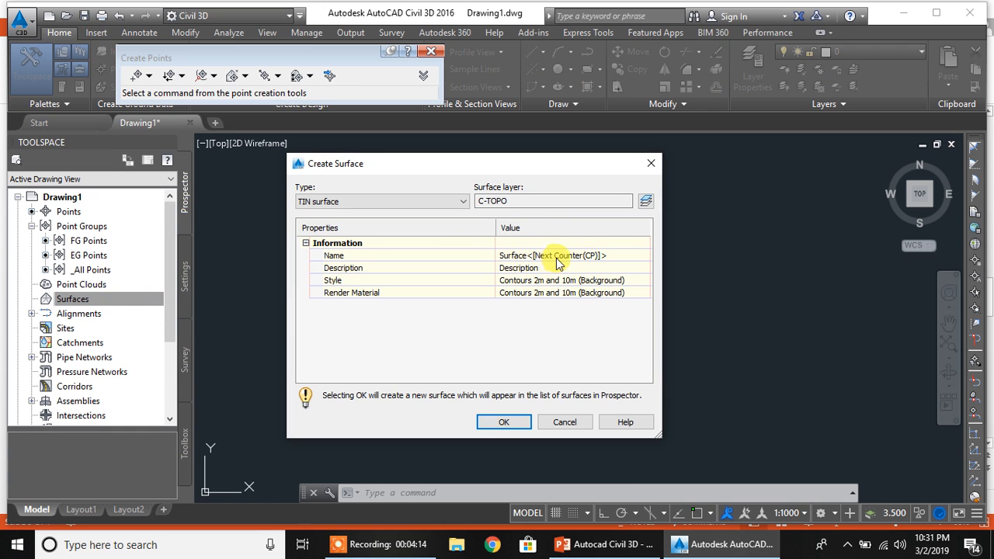
{"action": "left_click", "coordinate": [571, 259]}
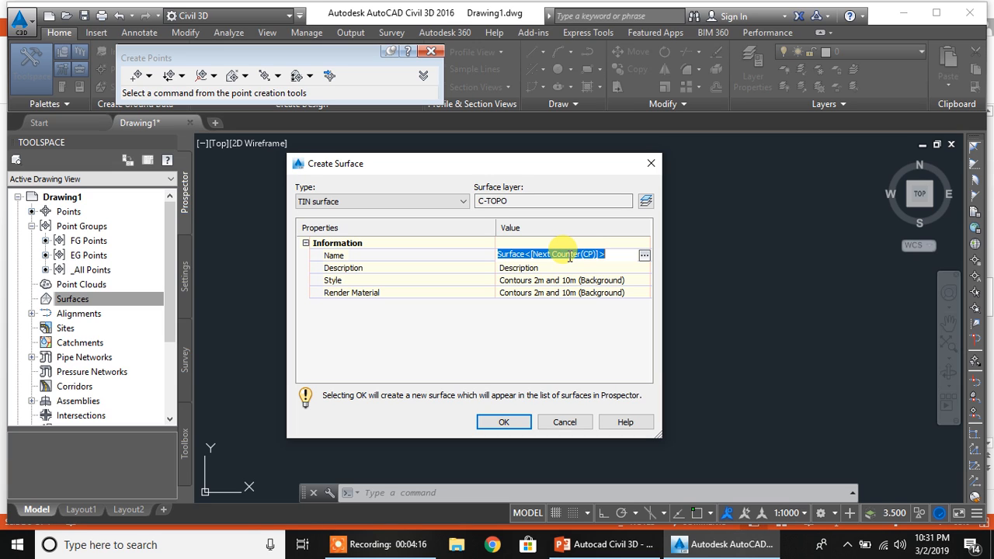
{"action": "type", "text": "EG Surface"}
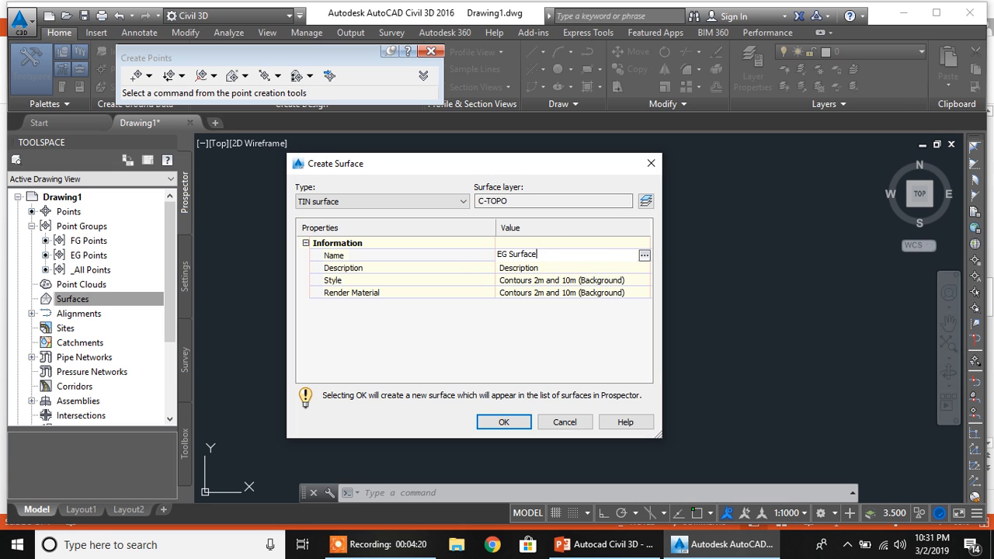
{"action": "key", "text": "Return"}
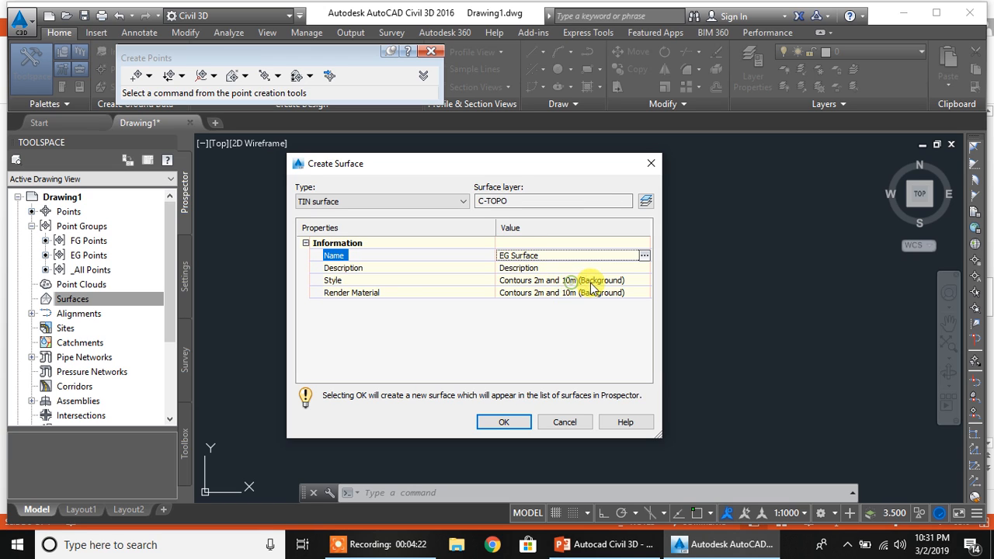
Set the surface style to Contours 1m and 5m (Design), create the surface and expand the drawing's surface list.
{"action": "left_click", "coordinate": [594, 285]}
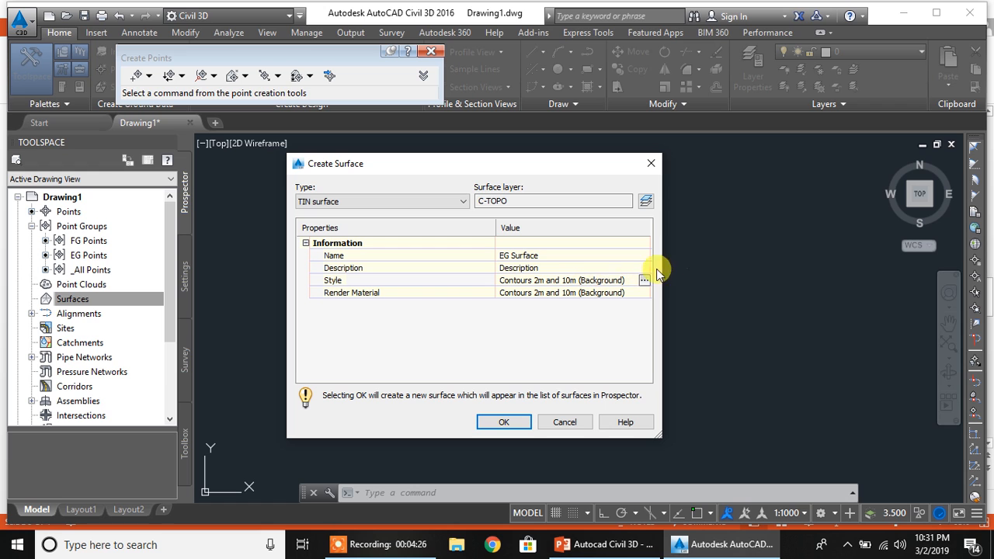
{"action": "left_click", "coordinate": [643, 281]}
{"action": "left_click", "coordinate": [388, 200]}
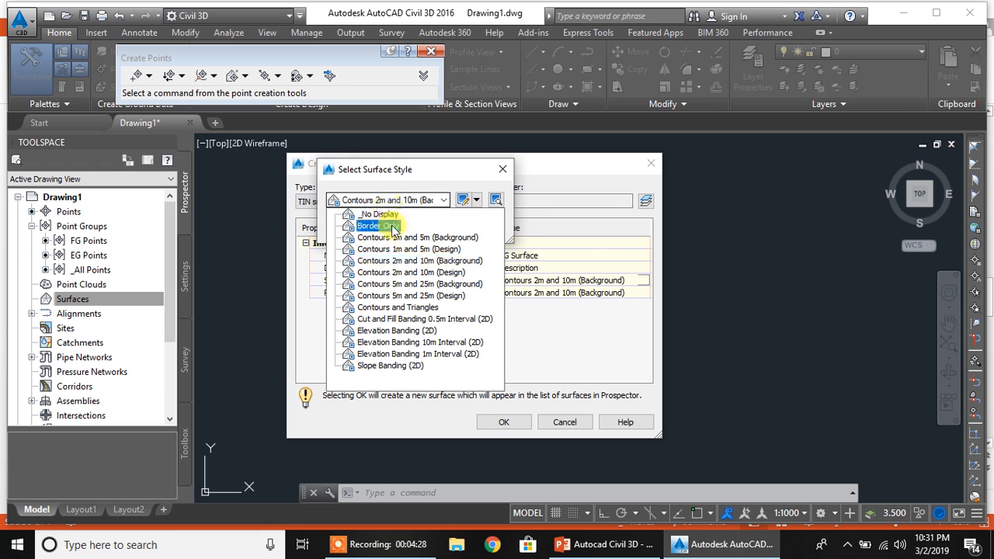
{"action": "left_click", "coordinate": [401, 249]}
{"action": "left_click", "coordinate": [351, 226]}
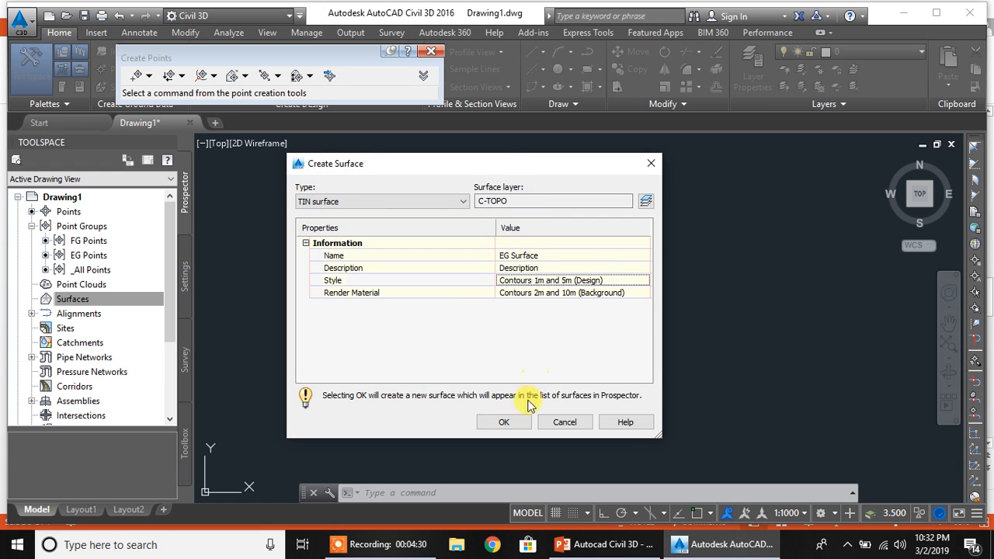
{"action": "left_click", "coordinate": [513, 422]}
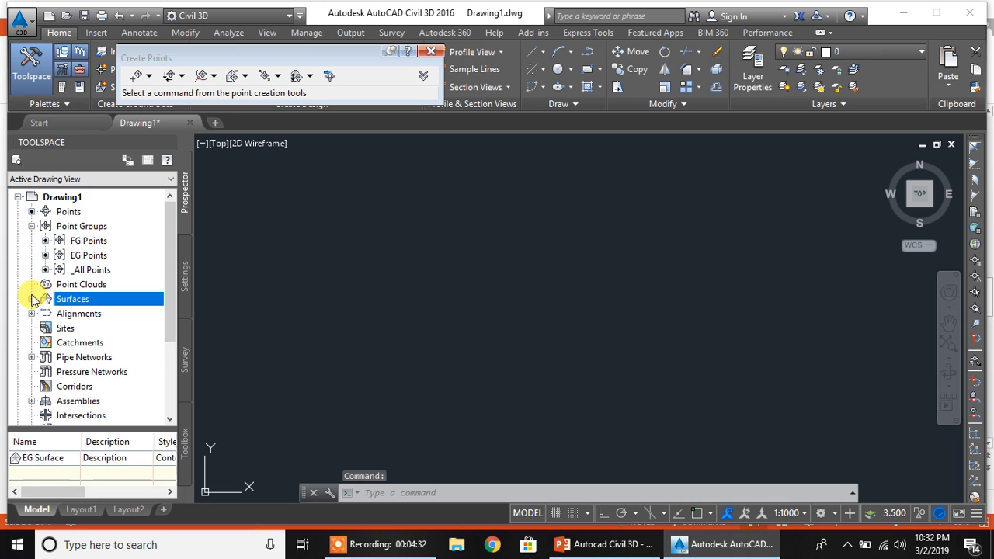
{"action": "left_click", "coordinate": [31, 299]}
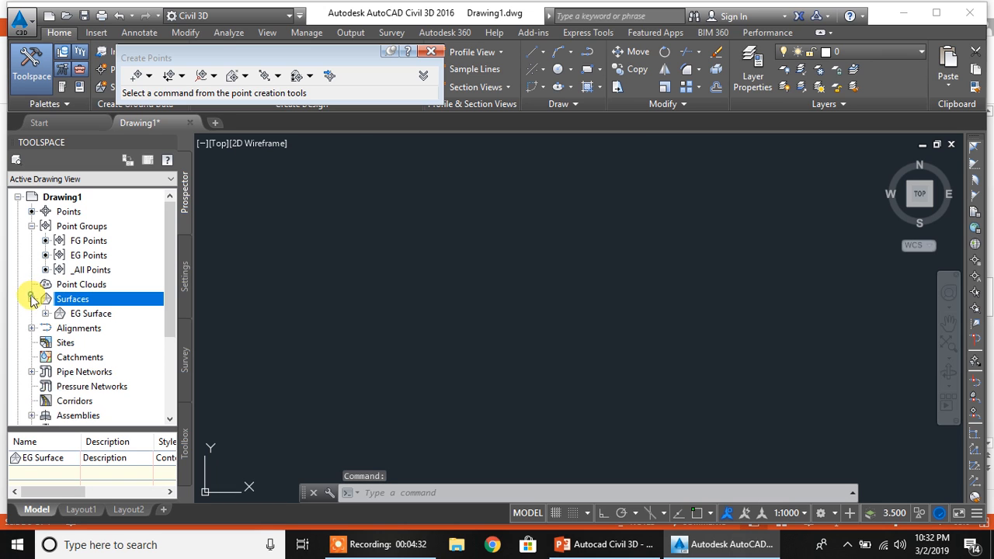
Create a second TIN surface named FG Surface on layer C-TOPO with the Contours 1m and 5m (Design) style.
{"action": "right_click", "coordinate": [122, 304]}
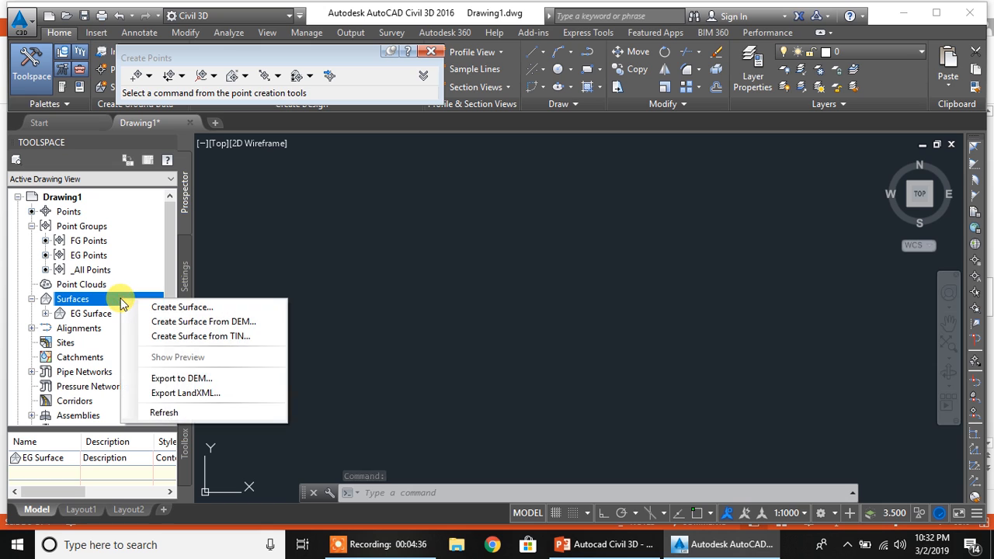
{"action": "left_click", "coordinate": [169, 308]}
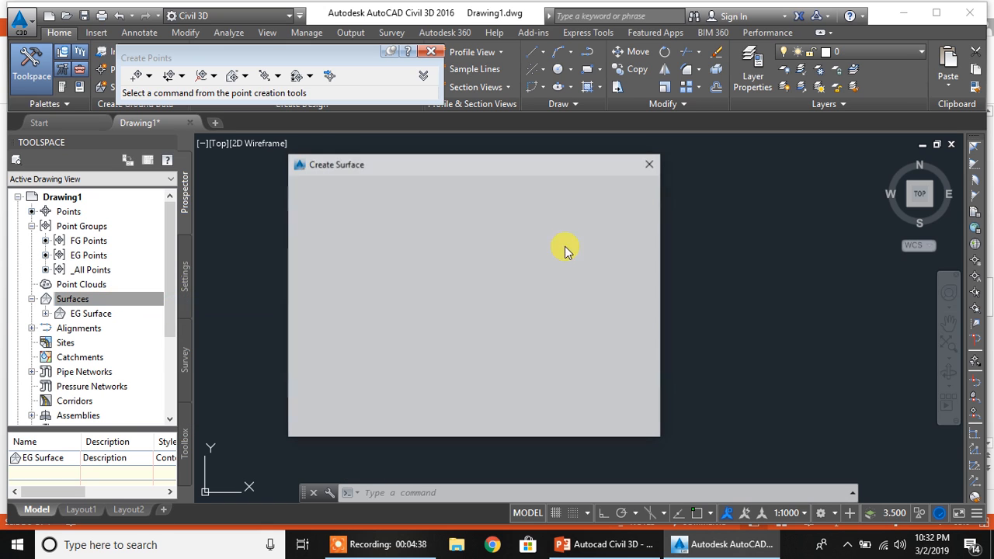
{"action": "left_click", "coordinate": [548, 256]}
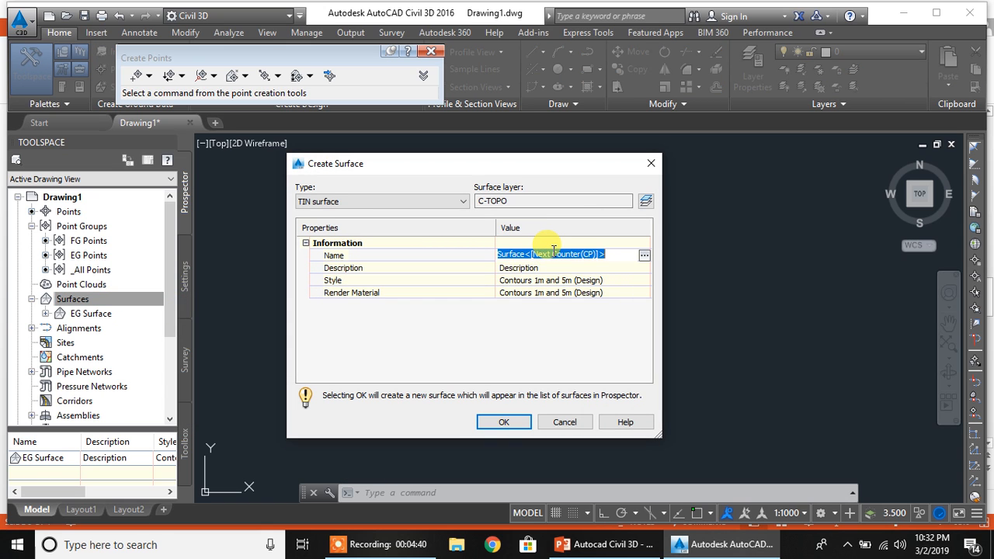
{"action": "type", "text": "FG Surface"}
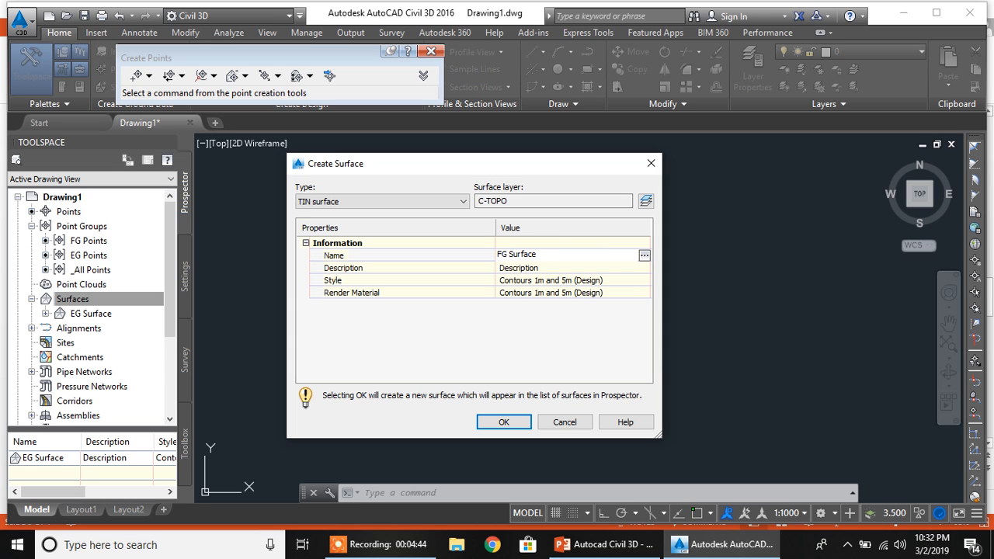
{"action": "left_click", "coordinate": [505, 422]}
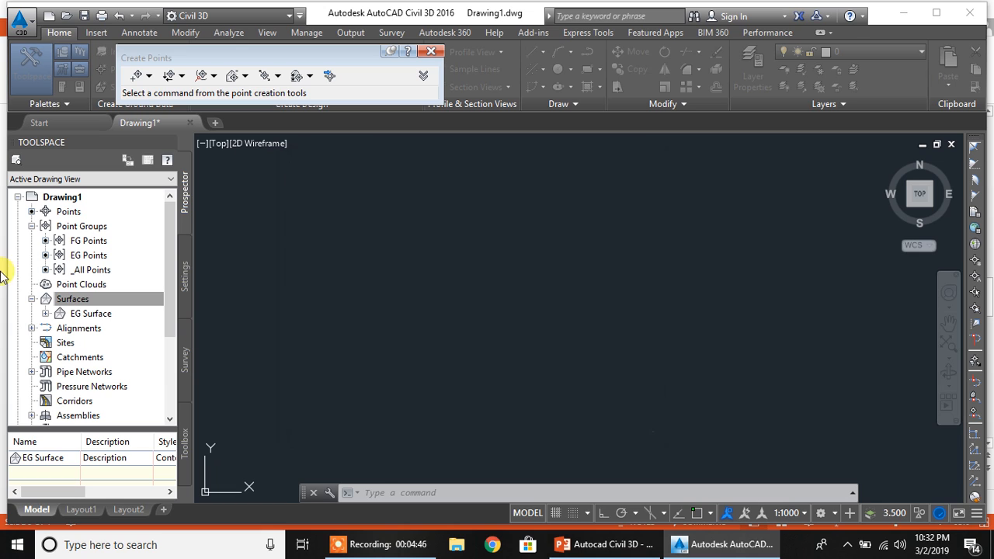
Add the EG Points point group to the definition of EG Surface and collapse that surface's entry.
{"action": "left_click", "coordinate": [46, 315]}
{"action": "left_click", "coordinate": [59, 358]}
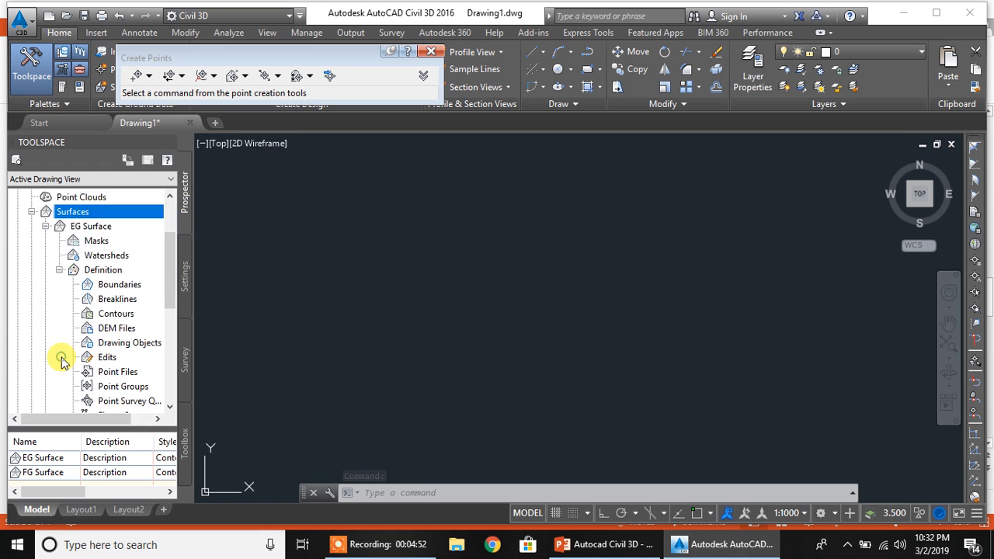
{"action": "left_click", "coordinate": [131, 386]}
{"action": "right_click", "coordinate": [140, 390]}
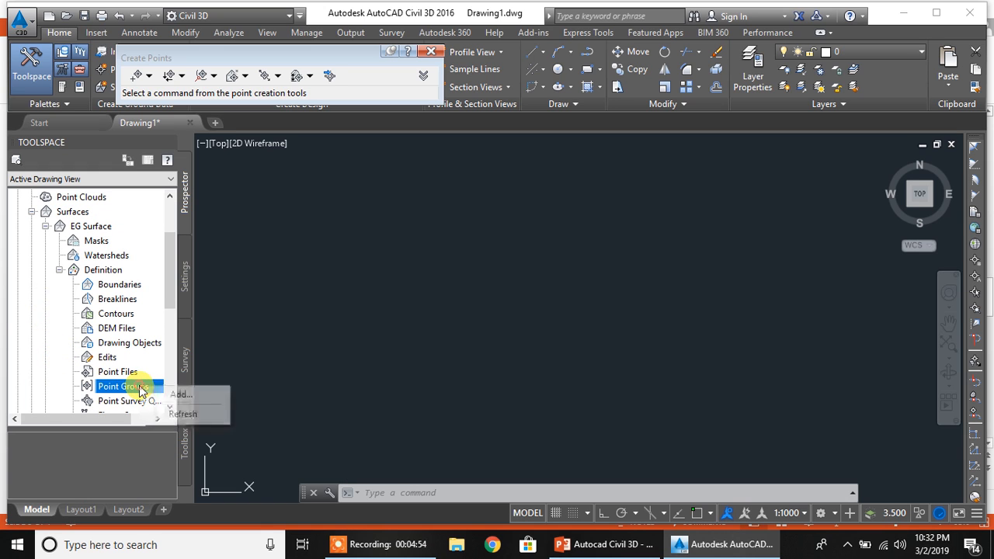
{"action": "left_click", "coordinate": [194, 395]}
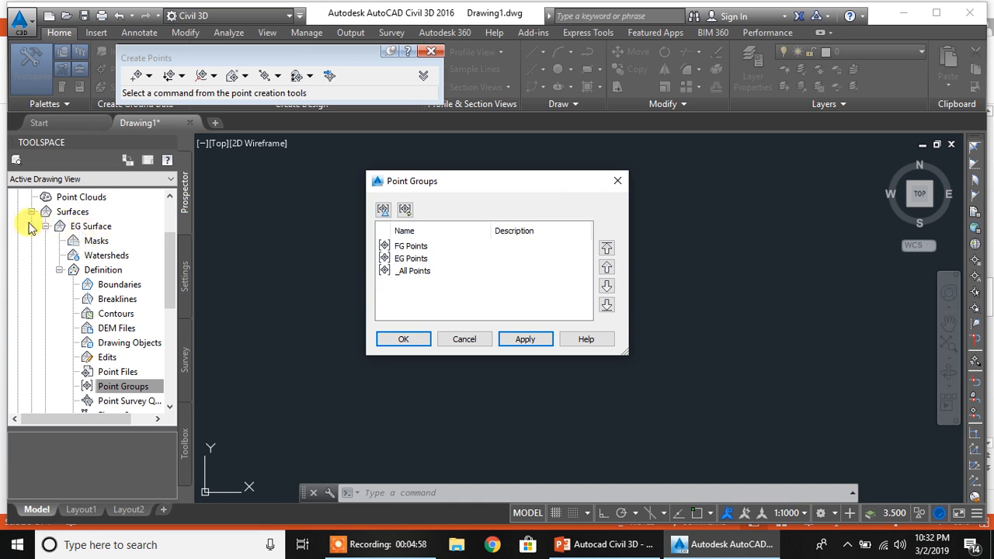
{"action": "left_click", "coordinate": [414, 259]}
{"action": "left_click", "coordinate": [412, 339]}
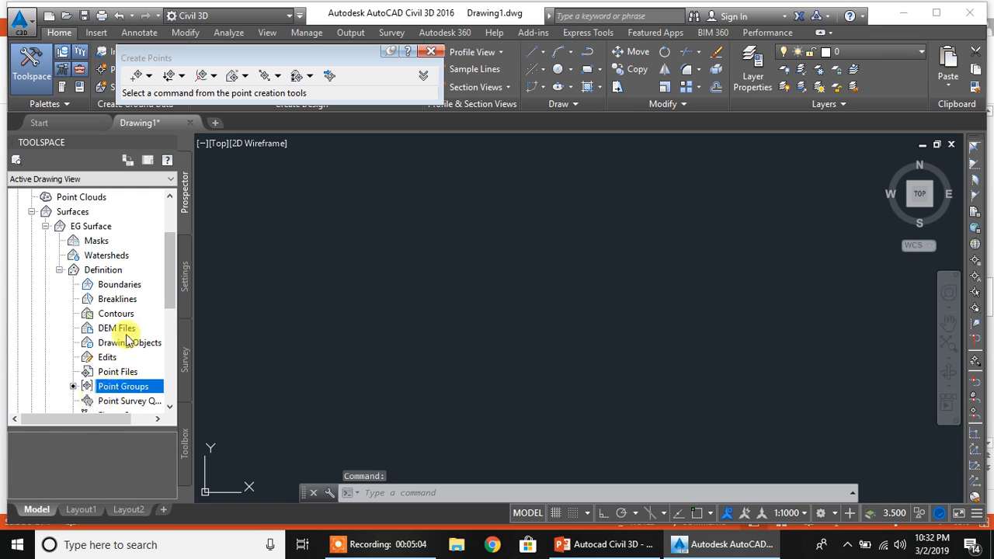
{"action": "left_click", "coordinate": [45, 226]}
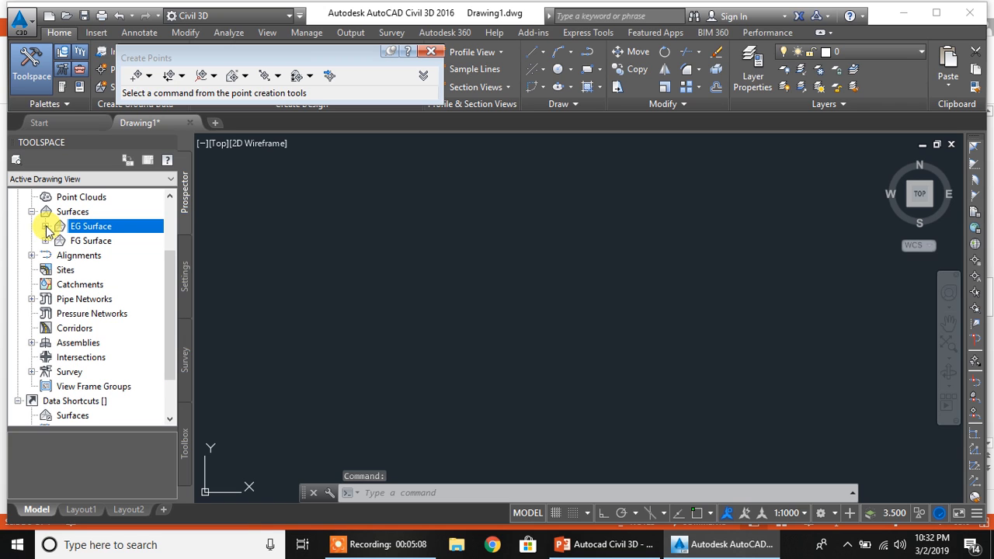
Add the FG Points point group to the definition of FG Surface and collapse that surface's entry.
{"action": "left_click", "coordinate": [46, 241]}
{"action": "left_click", "coordinate": [59, 285]}
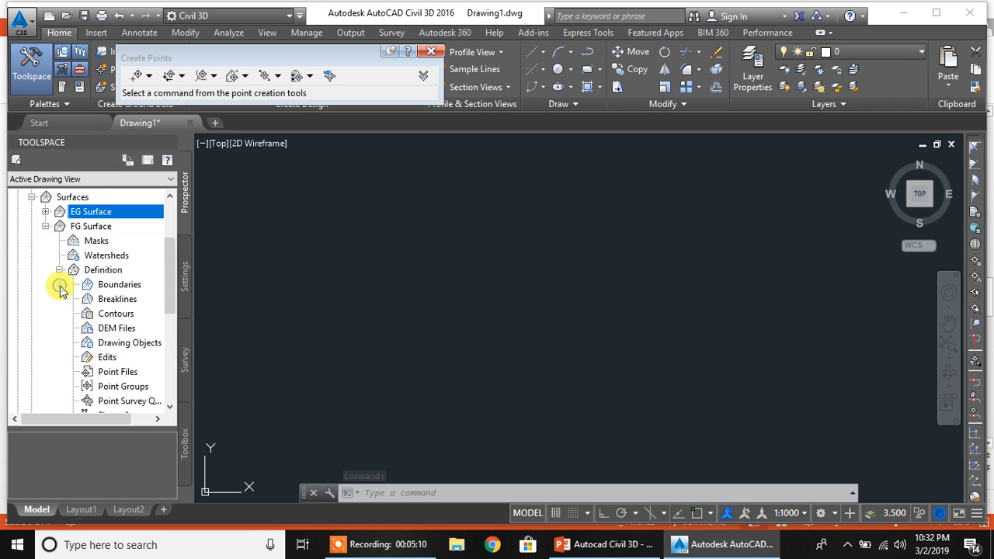
{"action": "left_click", "coordinate": [124, 386]}
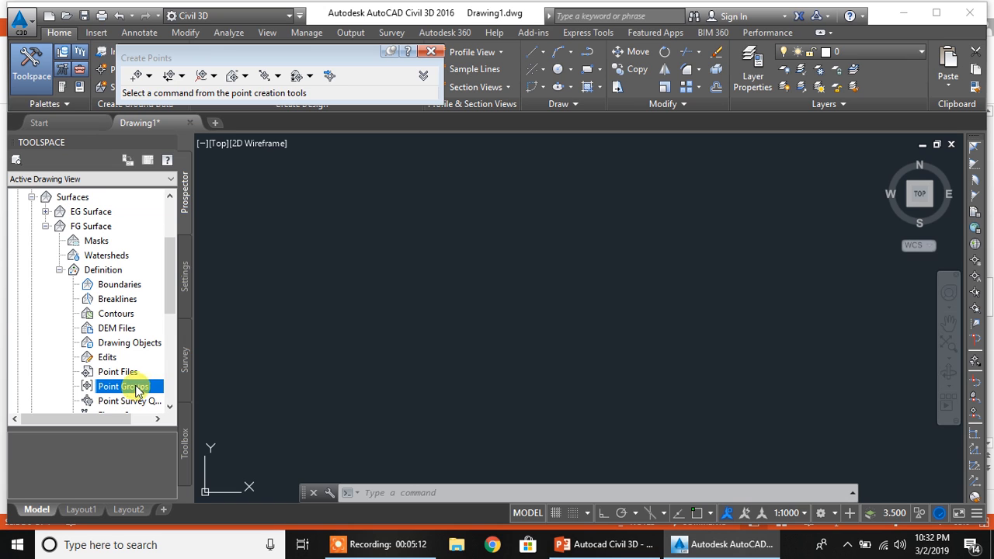
{"action": "right_click", "coordinate": [137, 388]}
{"action": "left_click", "coordinate": [206, 394]}
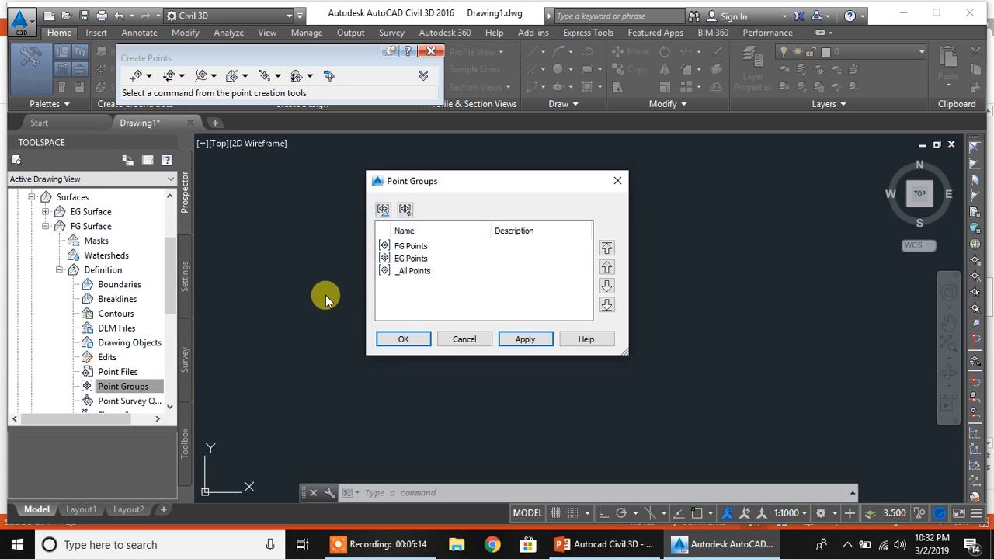
{"action": "left_click", "coordinate": [412, 247]}
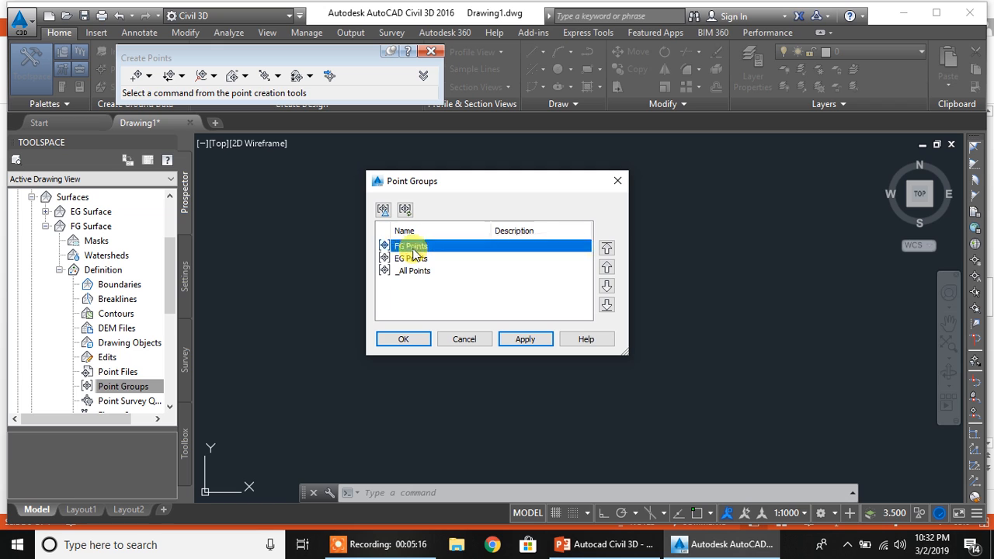
{"action": "left_click", "coordinate": [403, 338]}
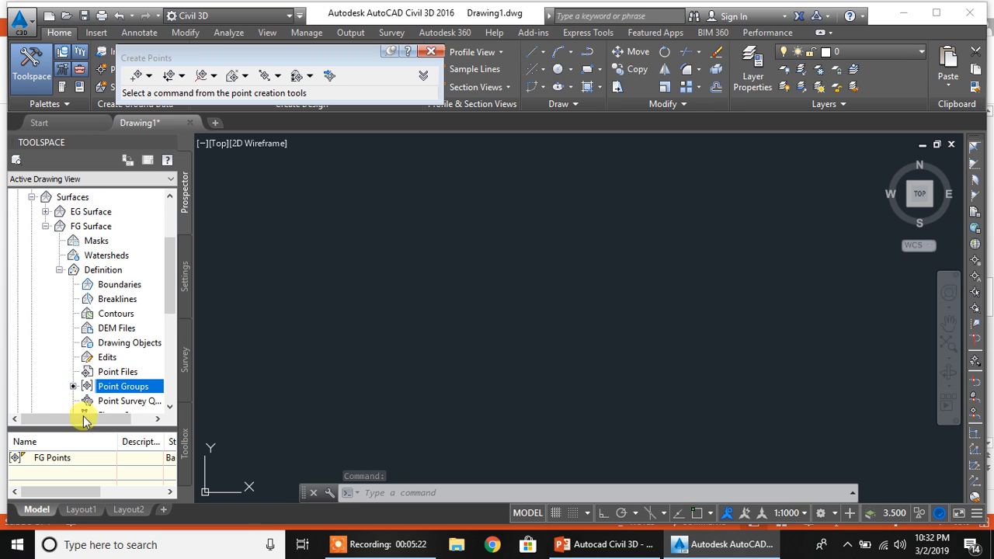
{"action": "left_click", "coordinate": [45, 226]}
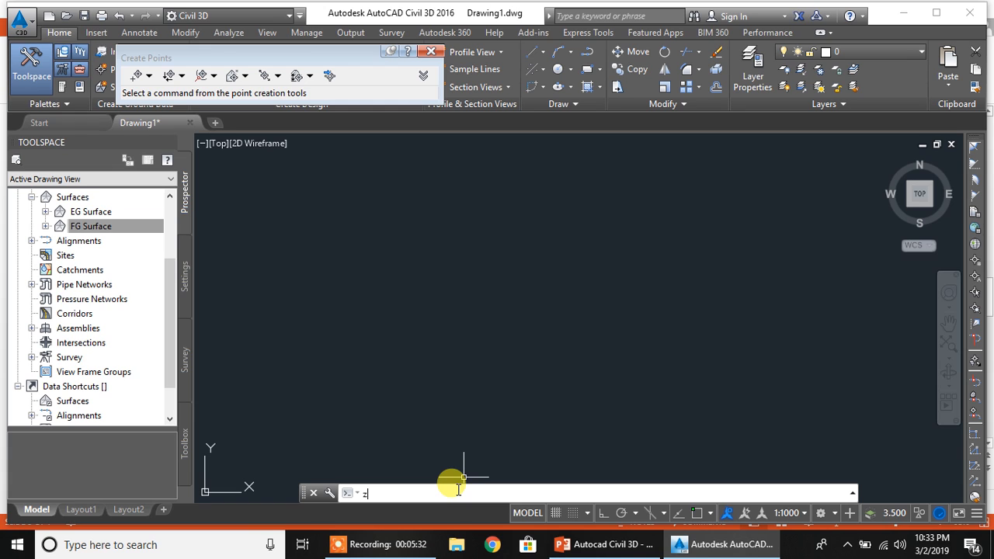
Zoom to the drawing extents and examine the surface contours and the overlapping point labels up close.
{"action": "key", "text": "Return"}
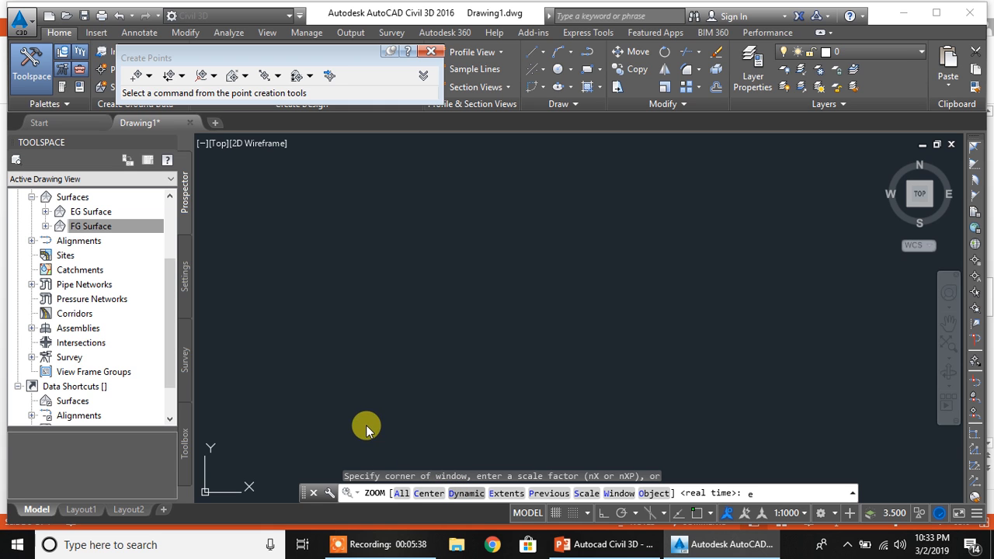
{"action": "key", "text": "Return"}
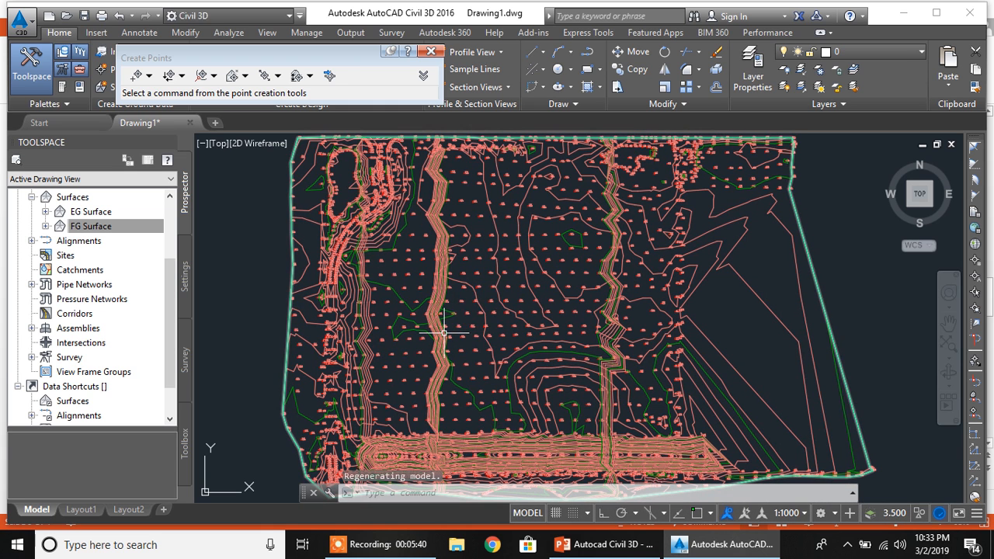
{"action": "scroll", "coordinate": [477, 279], "scroll_direction": "down", "scroll_amount": 2}
{"action": "scroll", "coordinate": [472, 311], "scroll_direction": "up", "scroll_amount": 2}
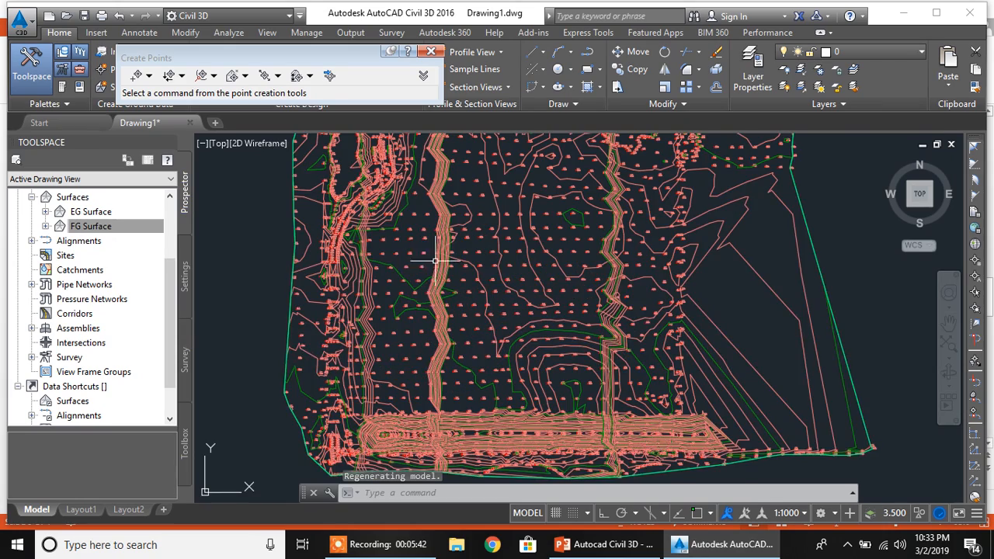
{"action": "scroll", "coordinate": [434, 261], "scroll_direction": "up", "scroll_amount": 6}
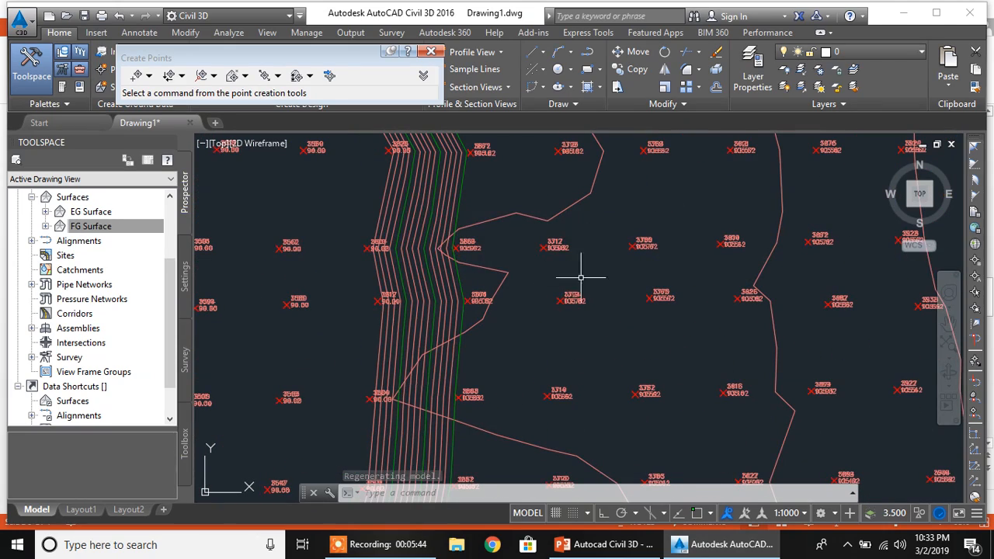
{"action": "scroll", "coordinate": [634, 257], "scroll_direction": "down", "scroll_amount": 3}
{"action": "scroll", "coordinate": [735, 271], "scroll_direction": "up", "scroll_amount": 5}
{"action": "scroll", "coordinate": [801, 271], "scroll_direction": "down", "scroll_amount": 3}
{"action": "scroll", "coordinate": [801, 272], "scroll_direction": "down", "scroll_amount": 2}
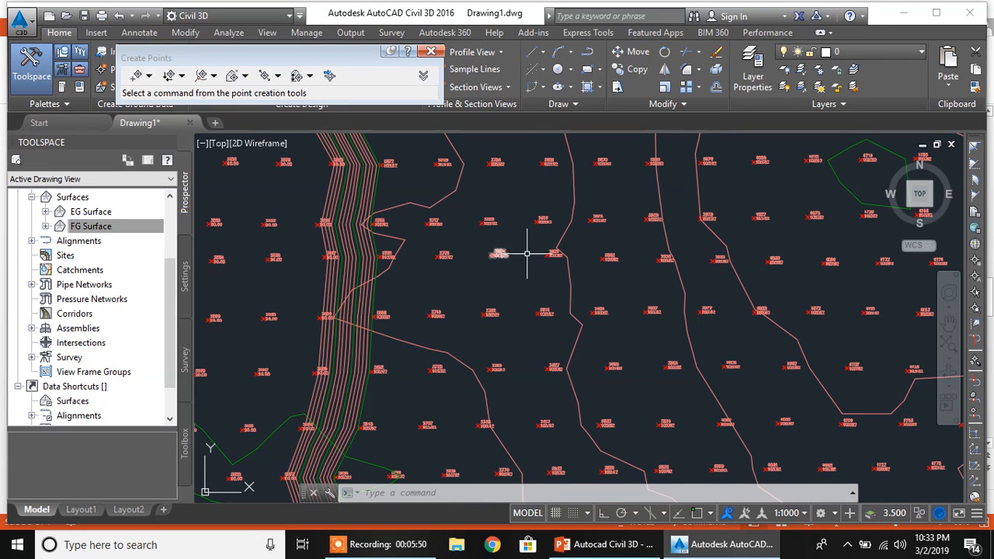
{"action": "scroll", "coordinate": [499, 264], "scroll_direction": "up", "scroll_amount": 5}
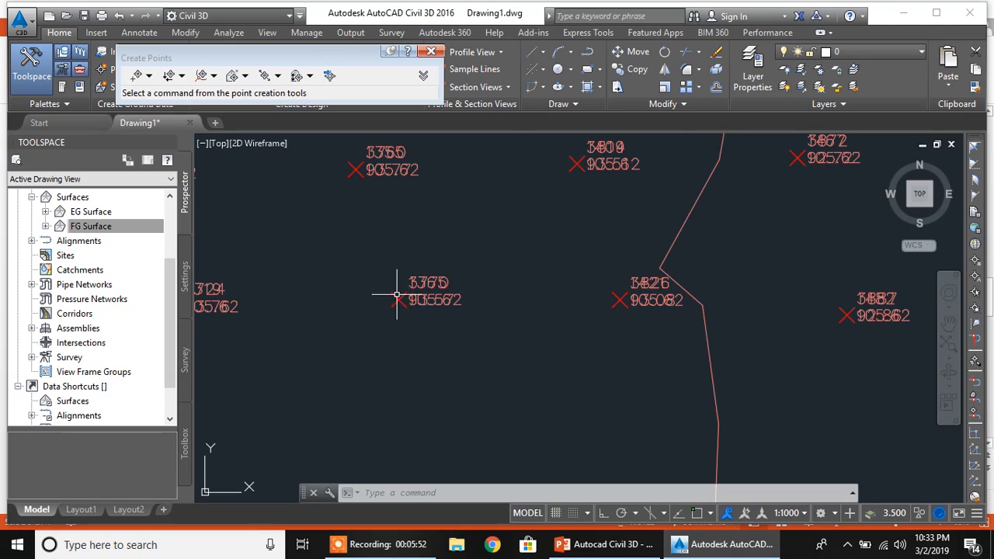
{"action": "scroll", "coordinate": [396, 295], "scroll_direction": "down", "scroll_amount": 6}
{"action": "mouse_move", "coordinate": [512, 233]}
{"action": "middle_mouse_down"}
{"action": "mouse_move", "coordinate": [483, 324]}
{"action": "mouse_move", "coordinate": [439, 261]}
{"action": "middle_mouse_up"}
{"action": "scroll", "coordinate": [414, 233], "scroll_direction": "up", "scroll_amount": 5}
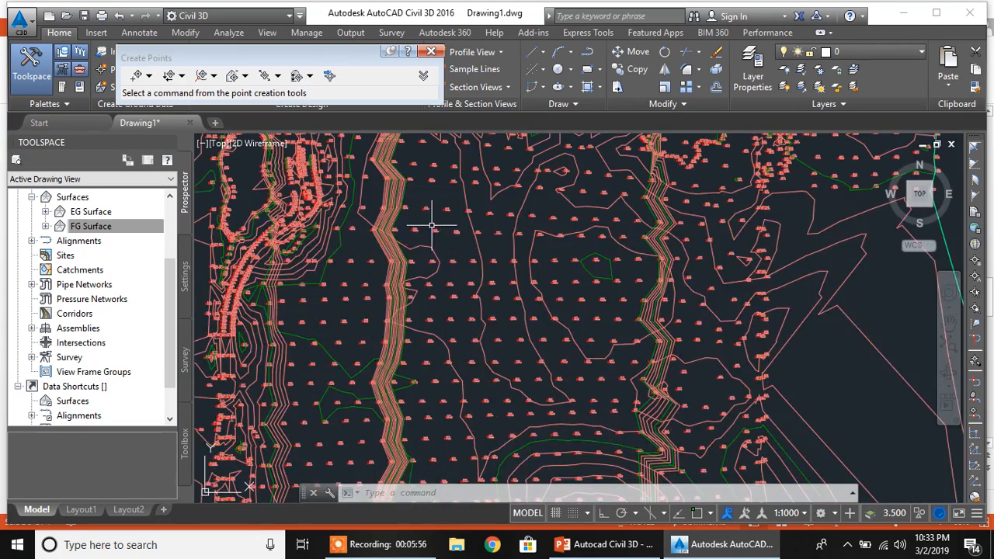
{"action": "scroll", "coordinate": [432, 226], "scroll_direction": "down", "scroll_amount": 6}
{"action": "scroll", "coordinate": [411, 232], "scroll_direction": "up", "scroll_amount": 6}
{"action": "scroll", "coordinate": [411, 233], "scroll_direction": "down", "scroll_amount": 5}
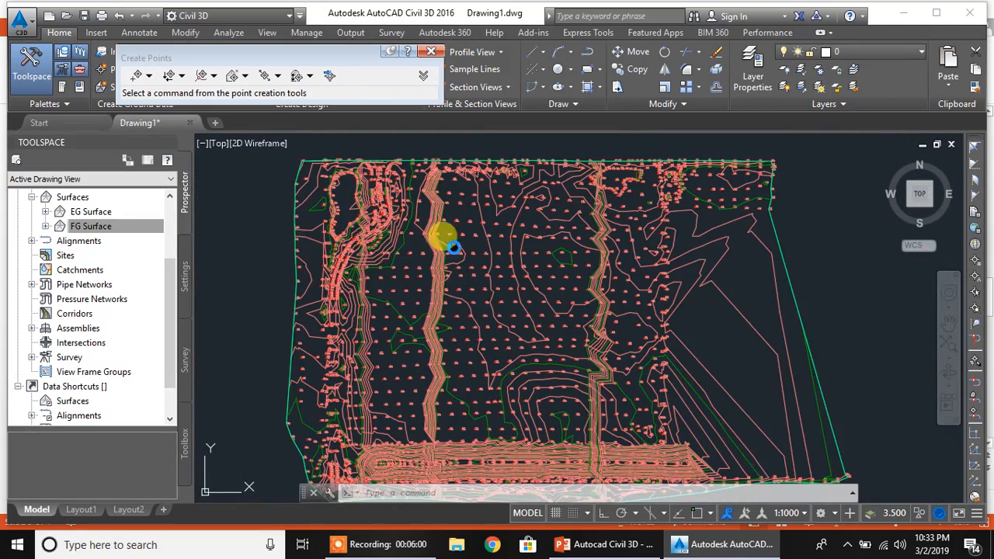
{"action": "scroll", "coordinate": [449, 242], "scroll_direction": "up", "scroll_amount": 1}
{"action": "scroll", "coordinate": [449, 242], "scroll_direction": "down", "scroll_amount": 1}
Set both the point style and the point label style of the FG Points group to <none>.
{"action": "left_click_drag", "start_coordinate": [171, 277], "coordinate": [170, 223]}
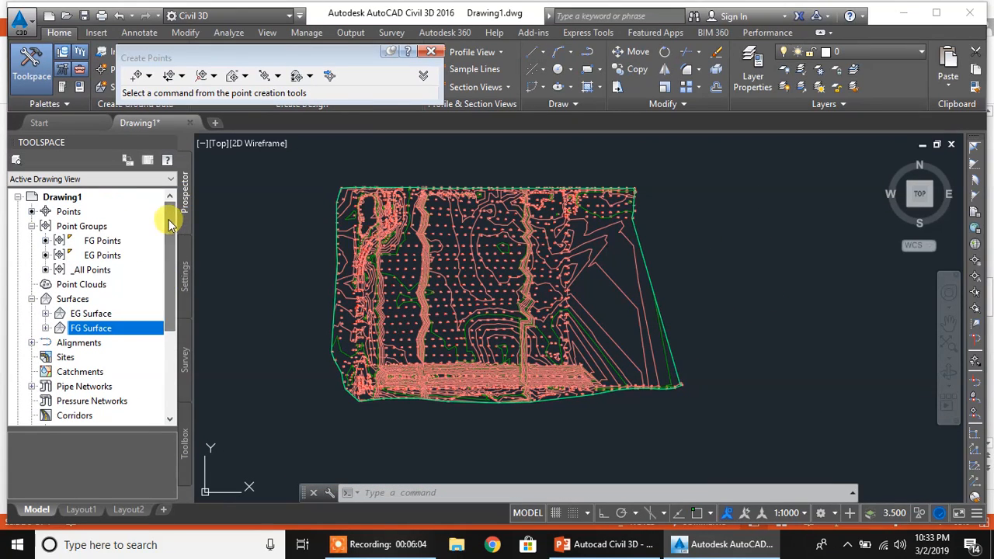
{"action": "left_click", "coordinate": [100, 241]}
{"action": "right_click", "coordinate": [130, 245]}
{"action": "left_click", "coordinate": [182, 242]}
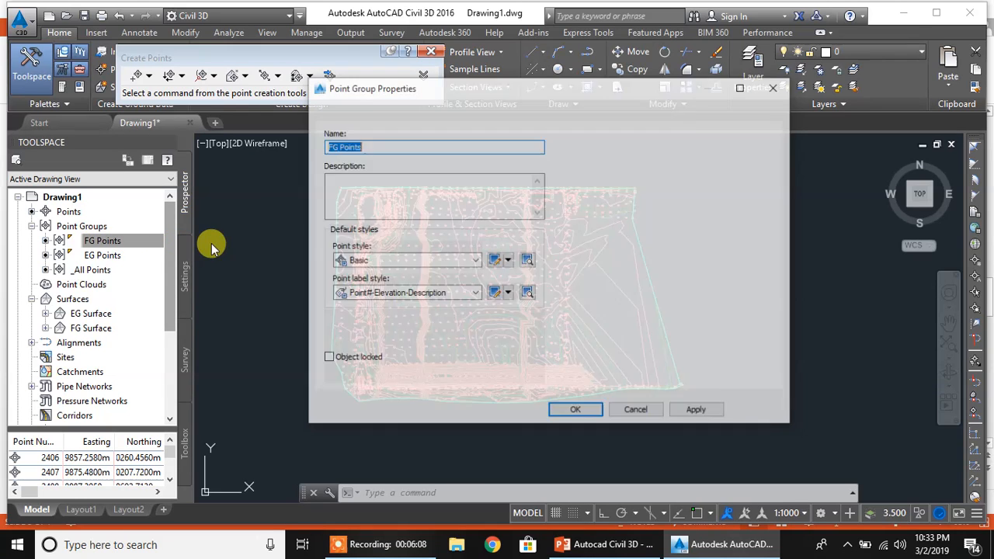
{"action": "left_click", "coordinate": [408, 262]}
{"action": "scroll", "coordinate": [378, 280], "scroll_direction": "up", "scroll_amount": 1}
{"action": "left_click", "coordinate": [375, 282]}
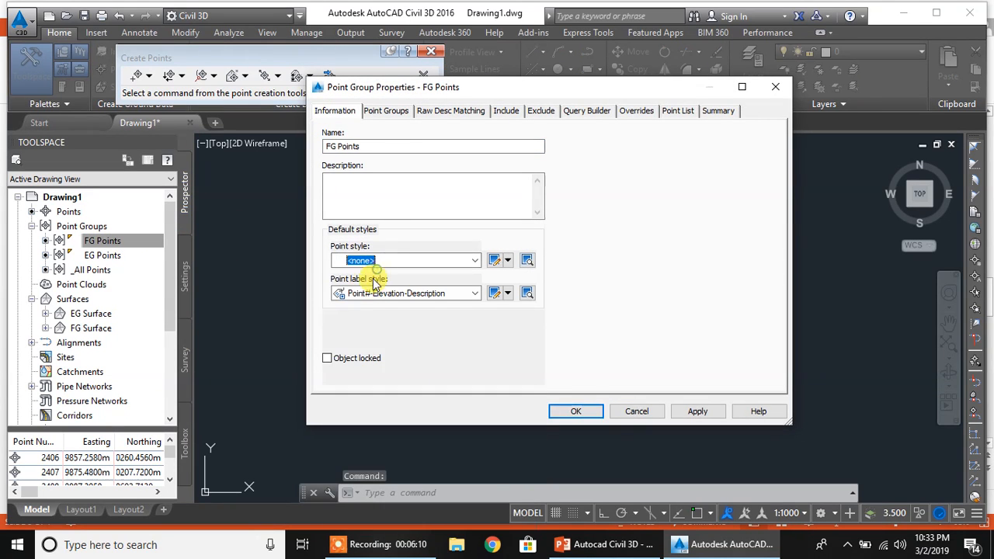
{"action": "left_click", "coordinate": [373, 292]}
{"action": "scroll", "coordinate": [349, 310], "scroll_direction": "up", "scroll_amount": 1}
{"action": "left_click", "coordinate": [375, 304]}
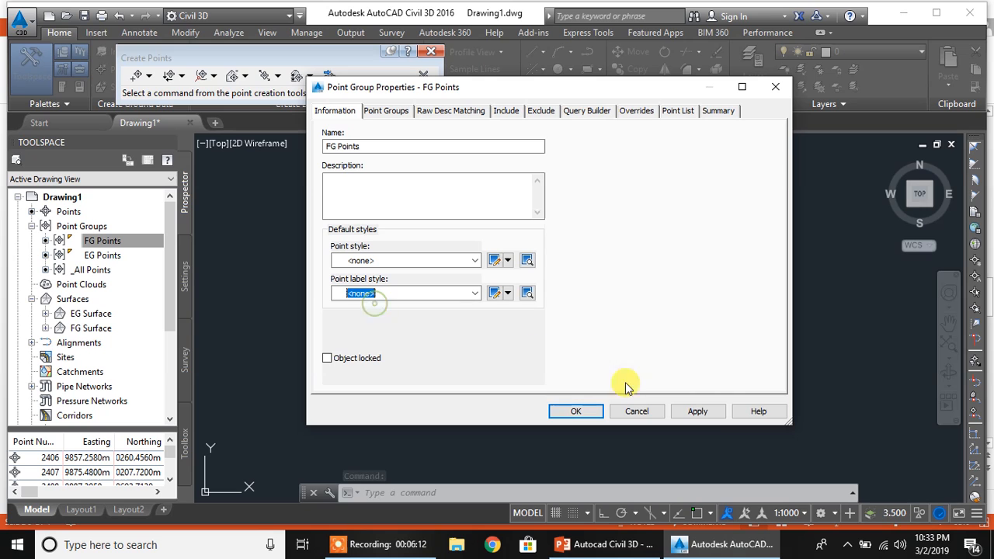
{"action": "left_click", "coordinate": [698, 411]}
{"action": "left_click", "coordinate": [576, 411]}
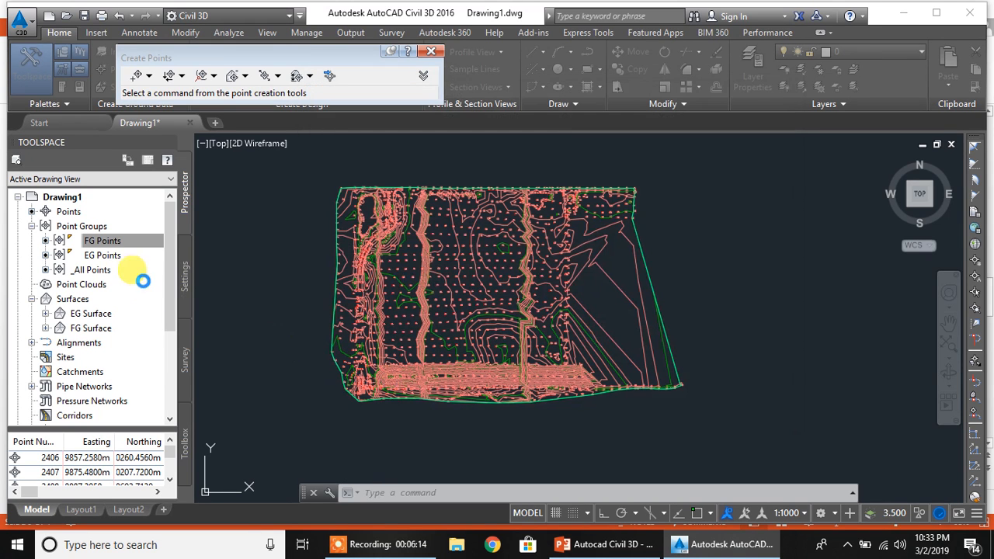
Set the EG Points group's point style and point label style to <none>, and close the Create Points toolbar.
{"action": "left_click", "coordinate": [103, 255]}
{"action": "right_click", "coordinate": [112, 255]}
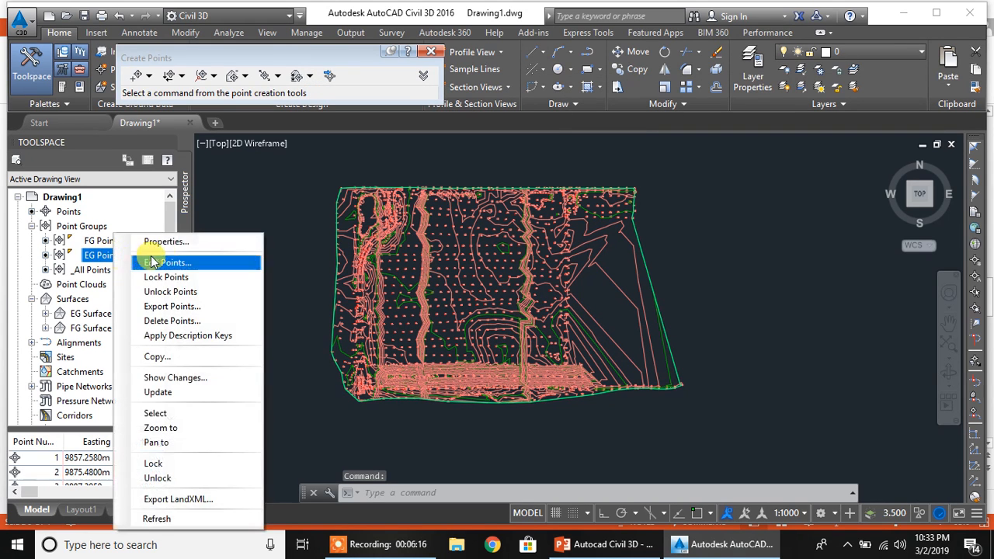
{"action": "left_click", "coordinate": [225, 243]}
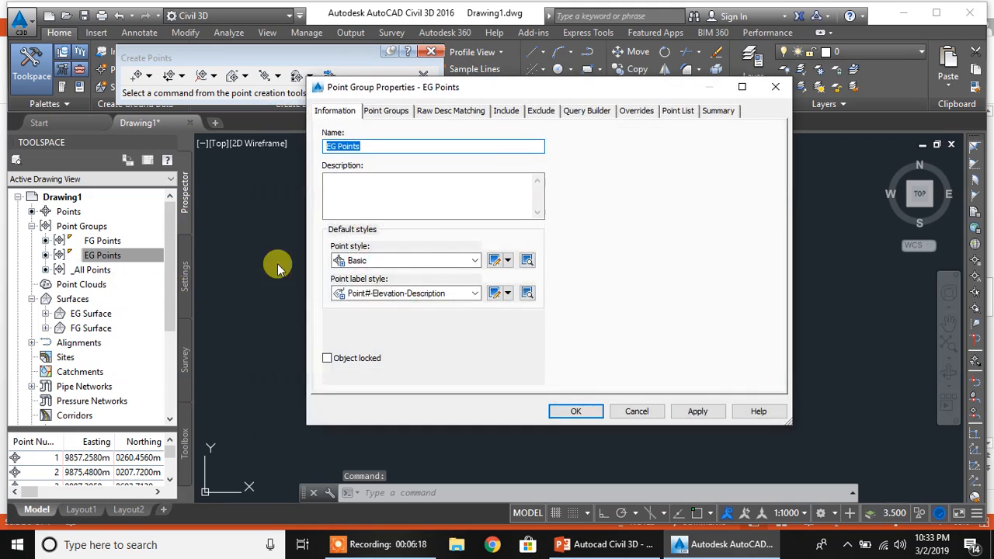
{"action": "left_click", "coordinate": [470, 261]}
{"action": "scroll", "coordinate": [384, 280], "scroll_direction": "up", "scroll_amount": 1}
{"action": "left_click", "coordinate": [380, 273]}
{"action": "left_click", "coordinate": [380, 292]}
{"action": "scroll", "coordinate": [357, 314], "scroll_direction": "up", "scroll_amount": 1}
{"action": "left_click", "coordinate": [382, 308]}
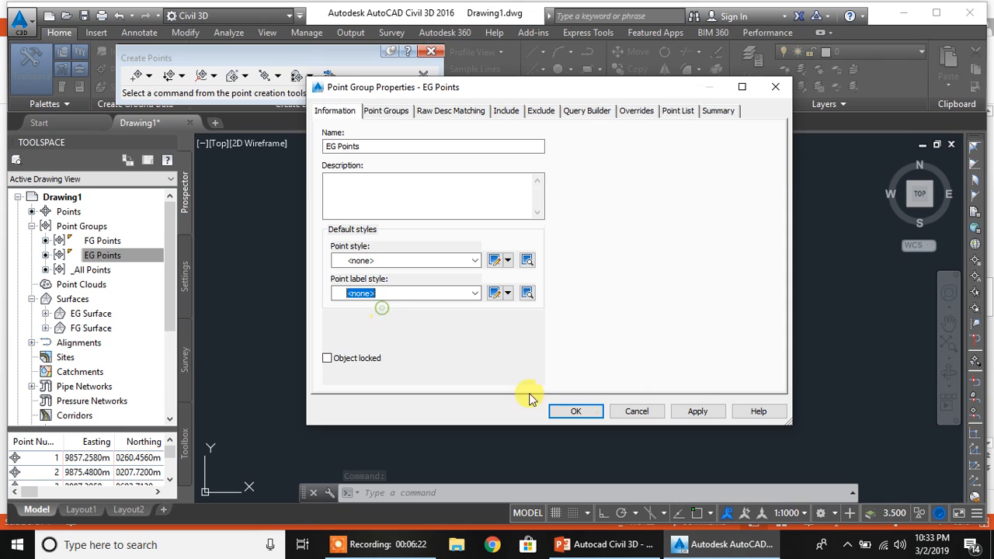
{"action": "left_click", "coordinate": [696, 411]}
{"action": "left_click", "coordinate": [573, 412]}
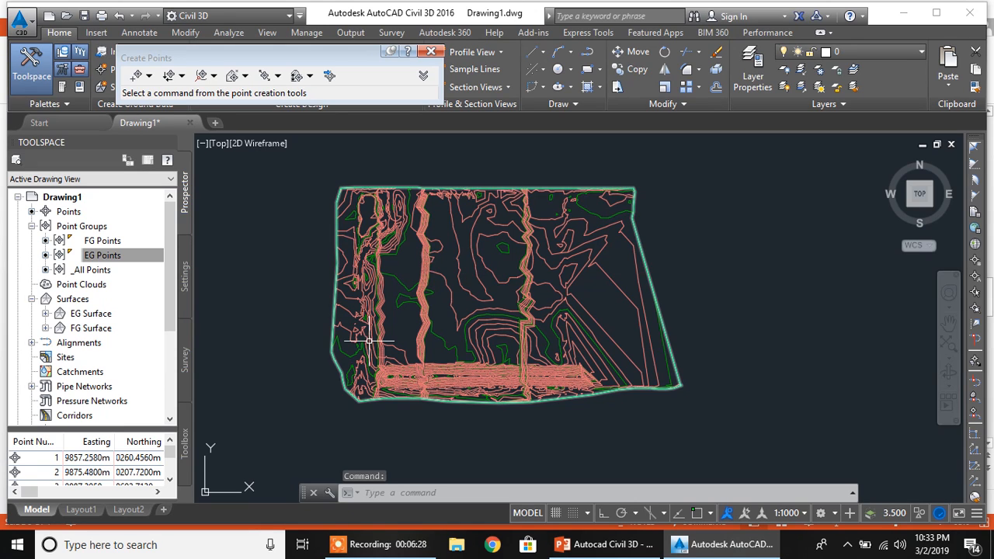
{"action": "mouse_move", "coordinate": [422, 258]}
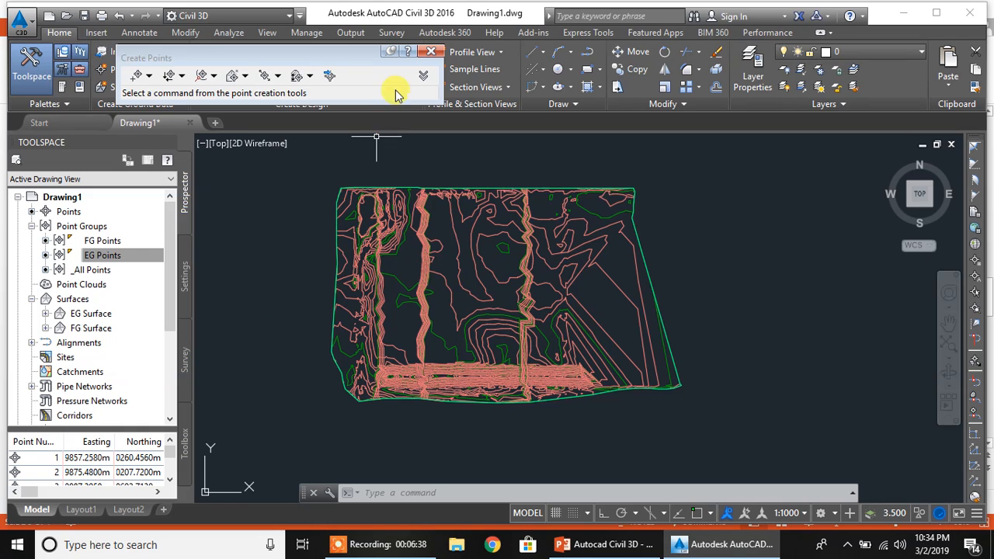
{"action": "left_click", "coordinate": [431, 52]}
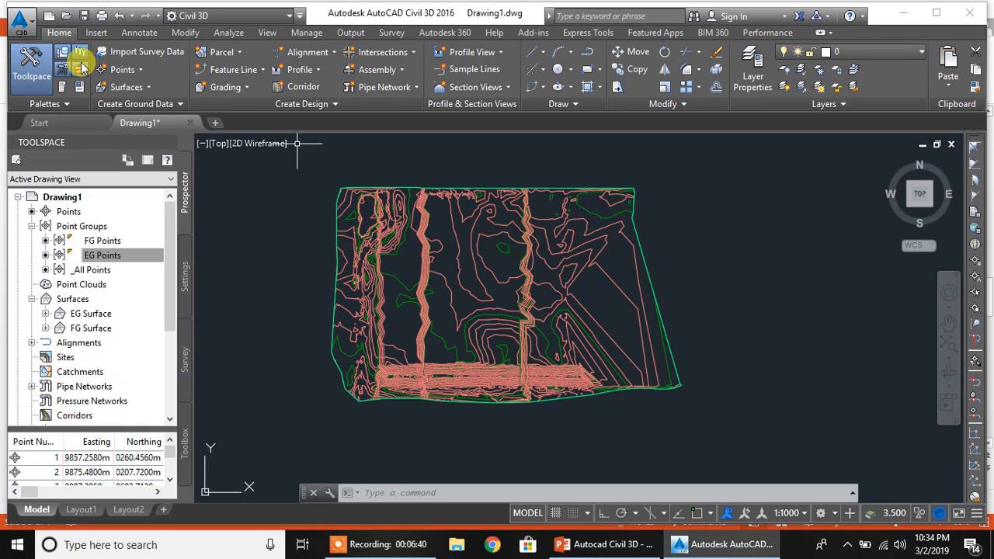
Start creating surface points on a grid and set Prompt For Descriptions to Automatic in the points creation settings.
{"action": "left_click", "coordinate": [132, 74]}
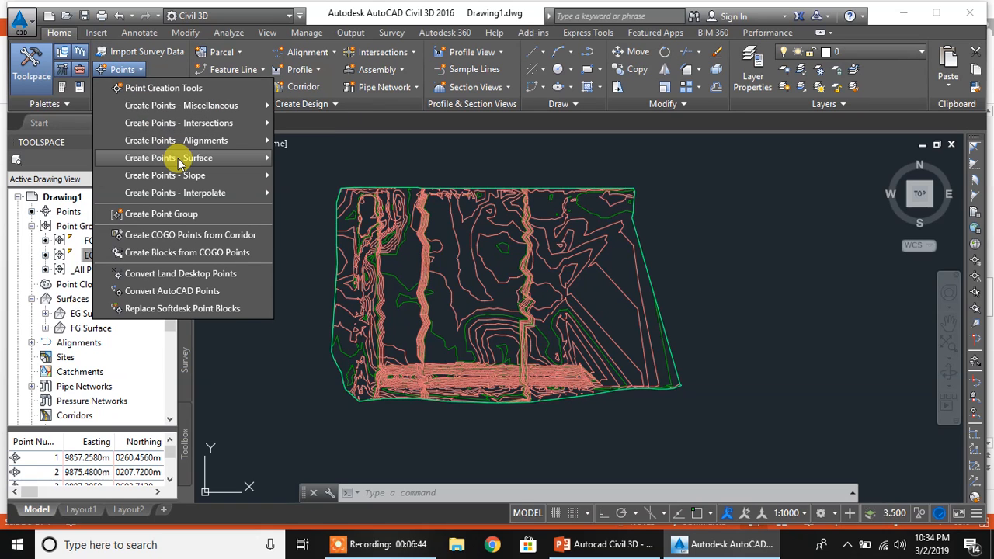
{"action": "mouse_move", "coordinate": [181, 159]}
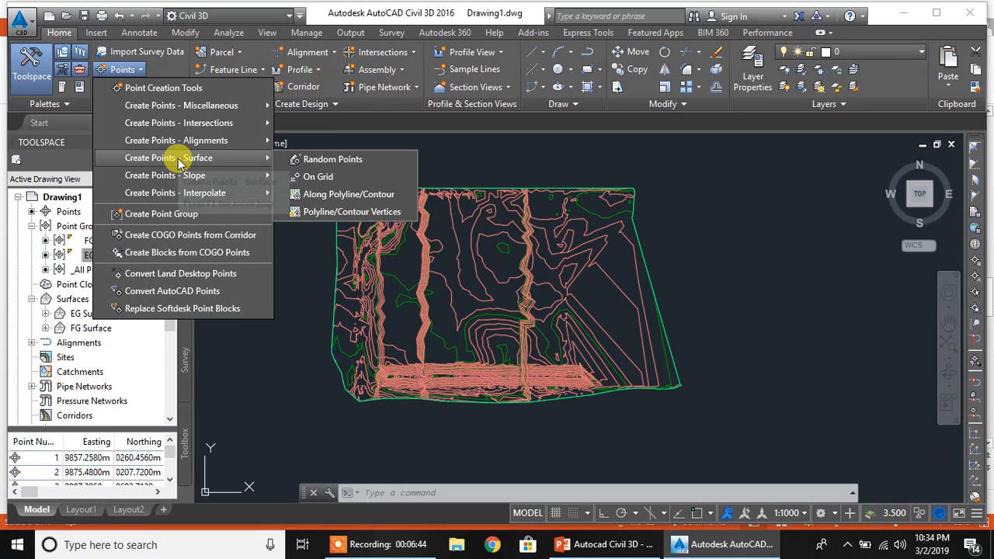
{"action": "left_click", "coordinate": [336, 177]}
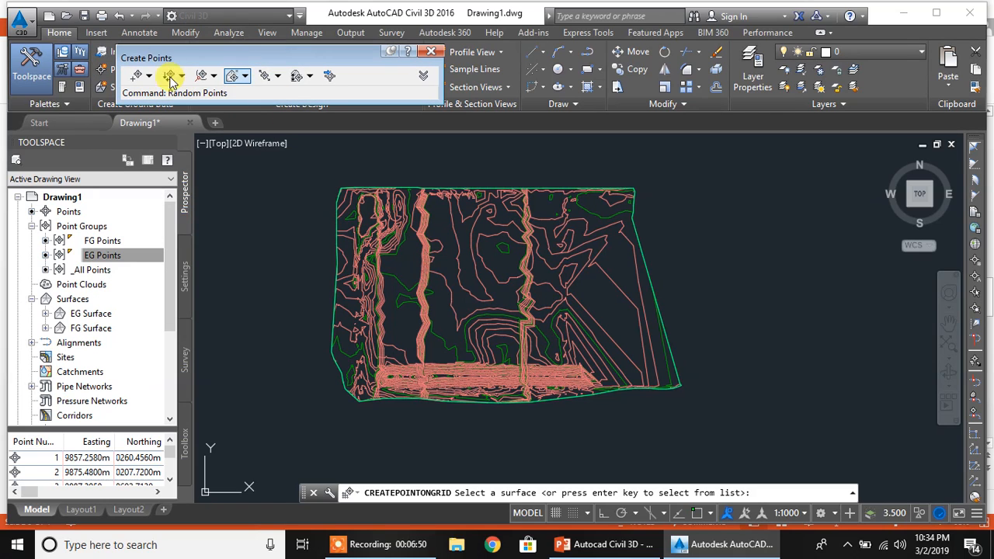
{"action": "left_click", "coordinate": [424, 76]}
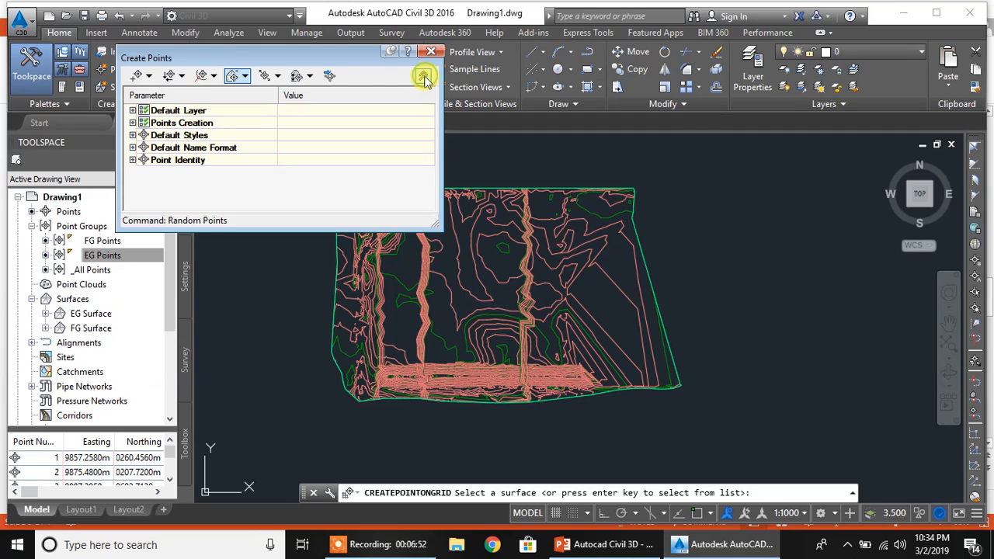
{"action": "left_click", "coordinate": [132, 123]}
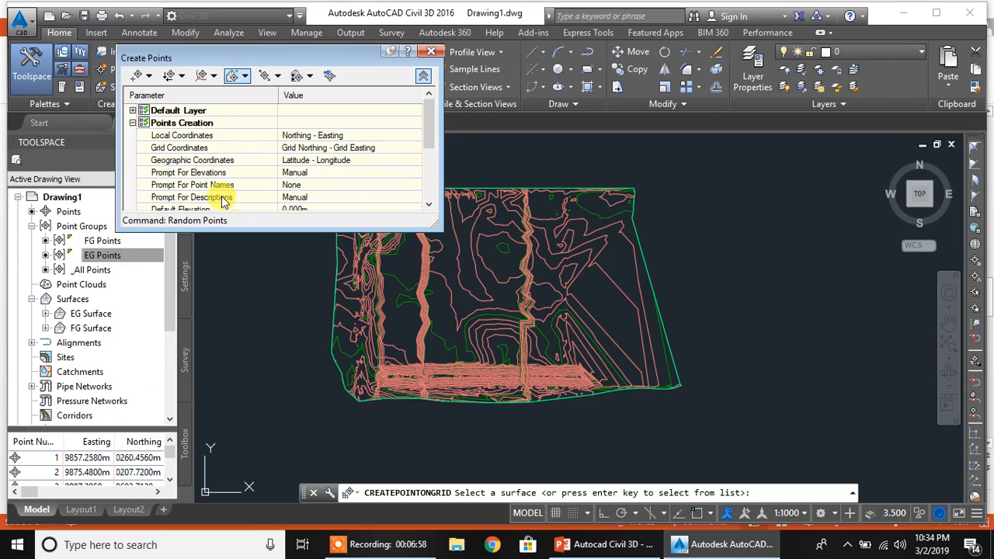
{"action": "left_click", "coordinate": [315, 197]}
{"action": "left_click", "coordinate": [316, 197]}
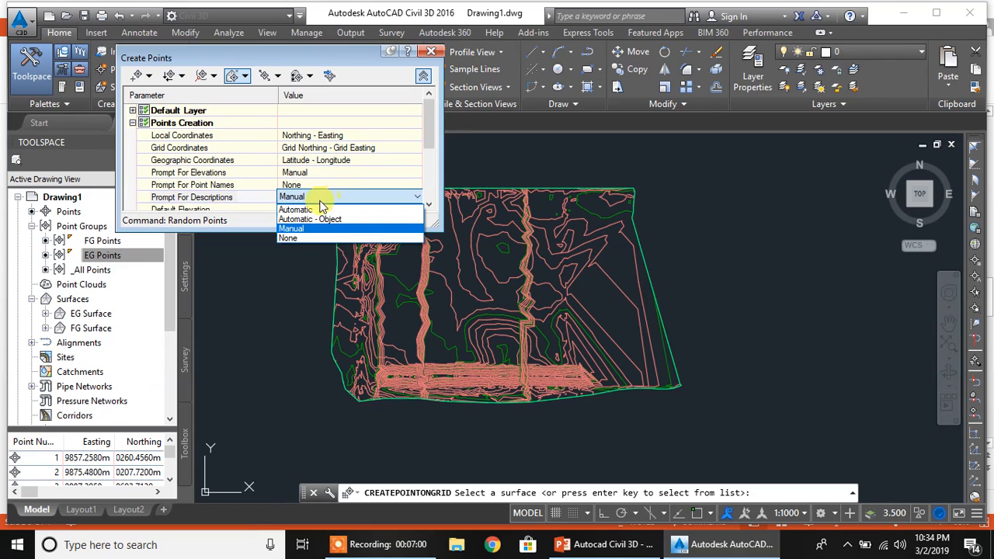
{"action": "left_click", "coordinate": [289, 207]}
Set the Next Point Number under Point Identity to 5000 and collapse the point creation settings.
{"action": "left_click_drag", "start_coordinate": [432, 126], "coordinate": [433, 206]}
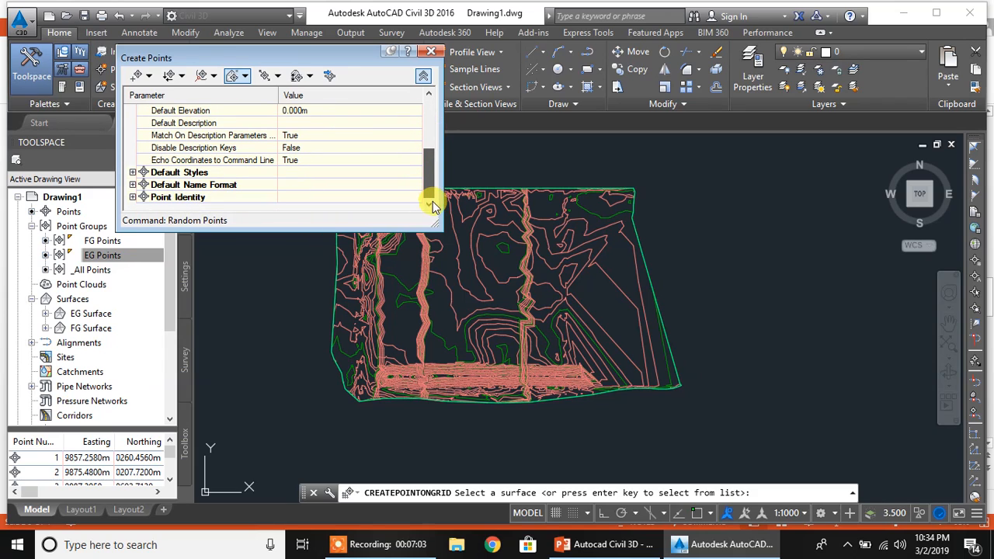
{"action": "left_click", "coordinate": [133, 197]}
{"action": "left_click_drag", "start_coordinate": [435, 151], "coordinate": [433, 166]}
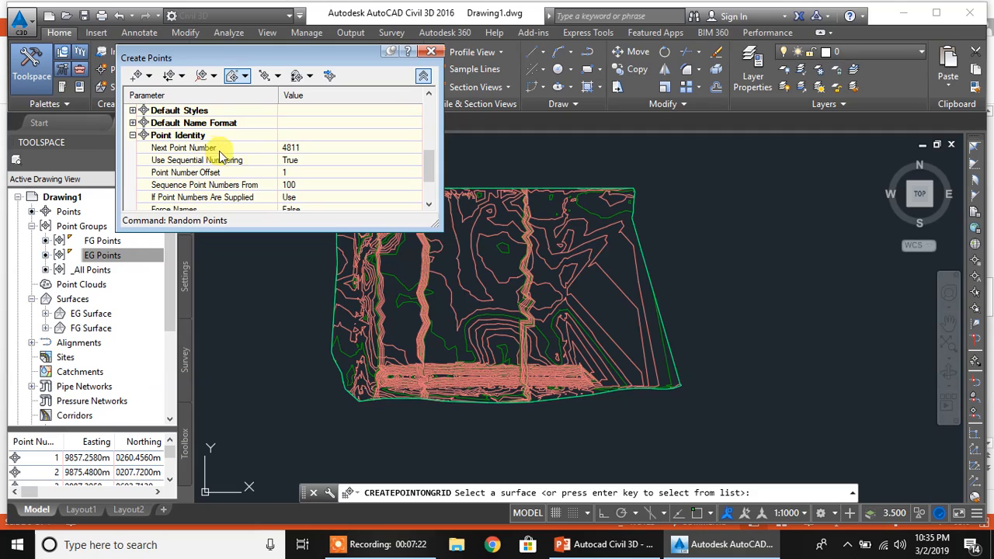
{"action": "left_click", "coordinate": [324, 149]}
{"action": "type", "text": "5"}
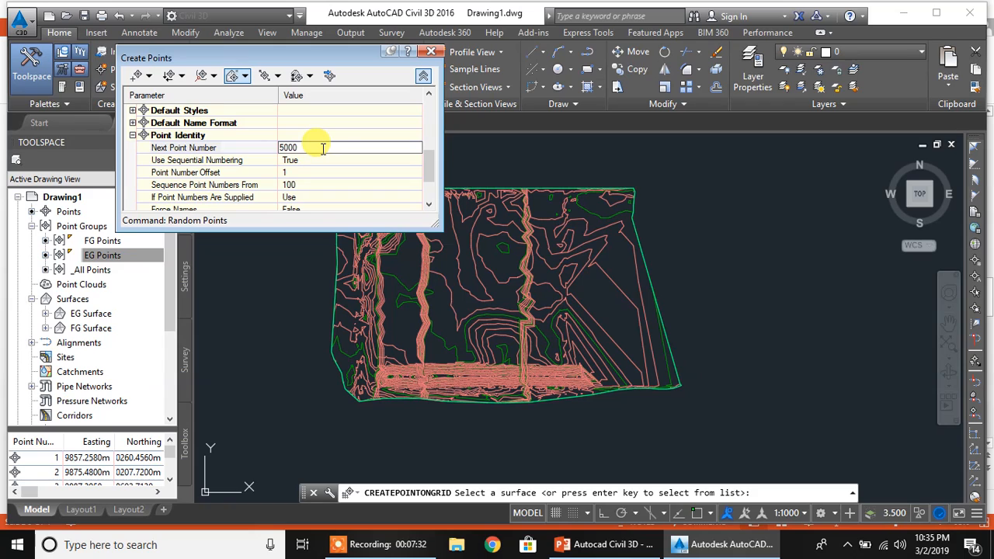
{"action": "type", "text": "000"}
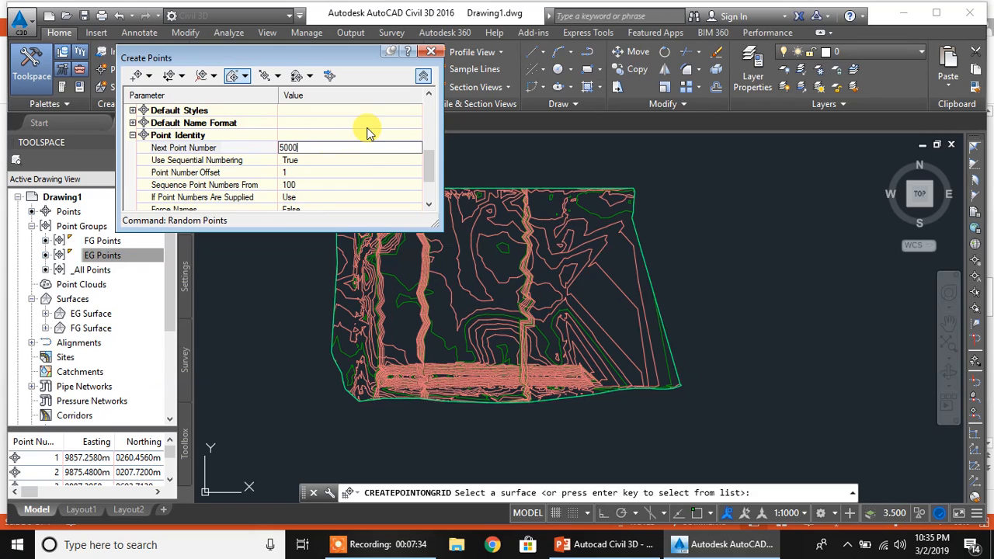
{"action": "left_click", "coordinate": [362, 124]}
{"action": "left_click", "coordinate": [423, 77]}
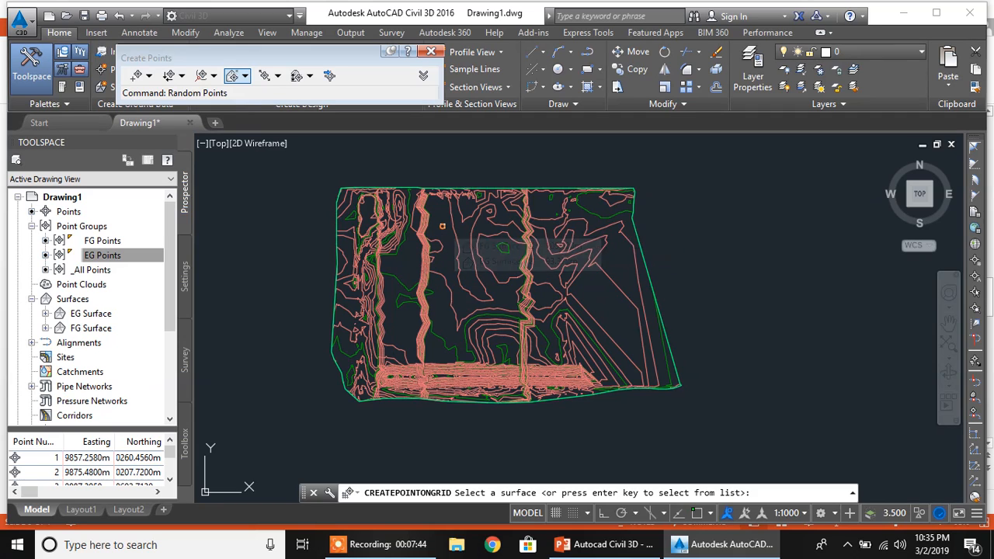
Create grid points on EG Surface with zero rotation and X and Y spacing of 30, spanning from outside its lower-left corner past its upper-right corner.
{"action": "key", "text": "Return"}
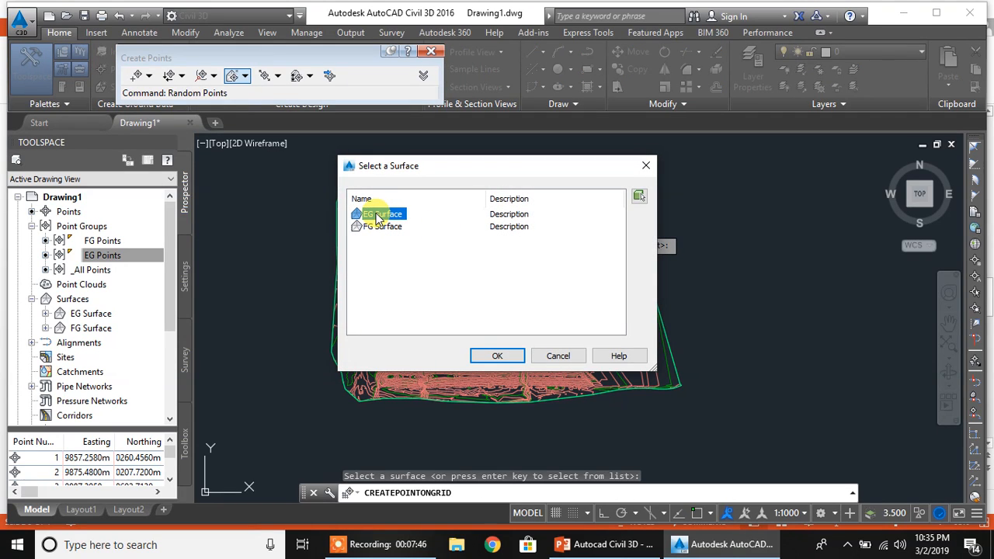
{"action": "left_click", "coordinate": [498, 357]}
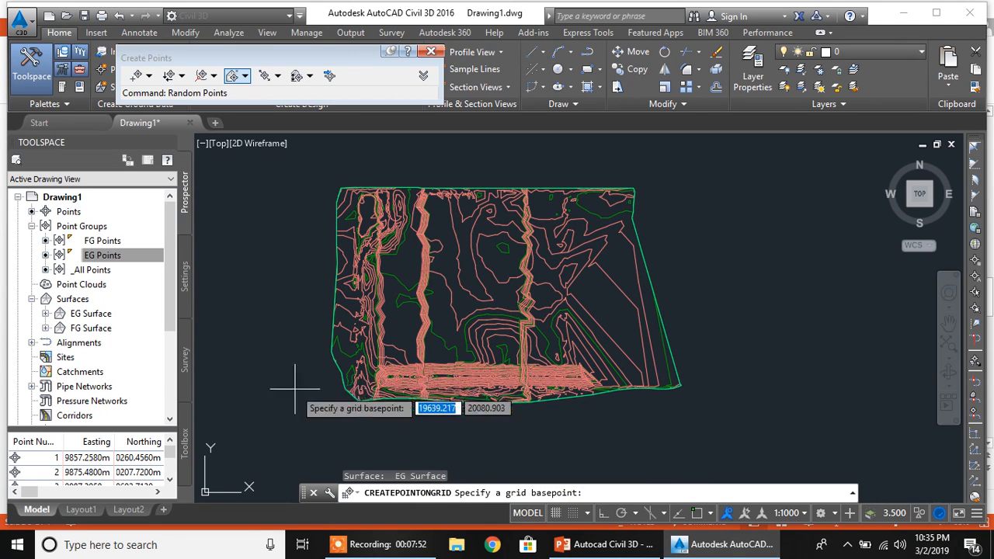
{"action": "left_click", "coordinate": [308, 430]}
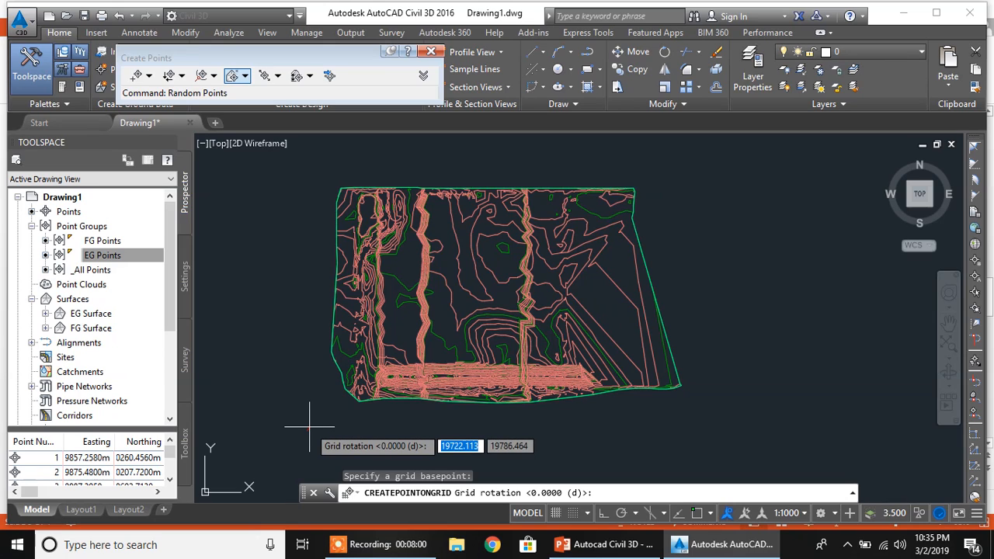
{"action": "key", "text": "Return"}
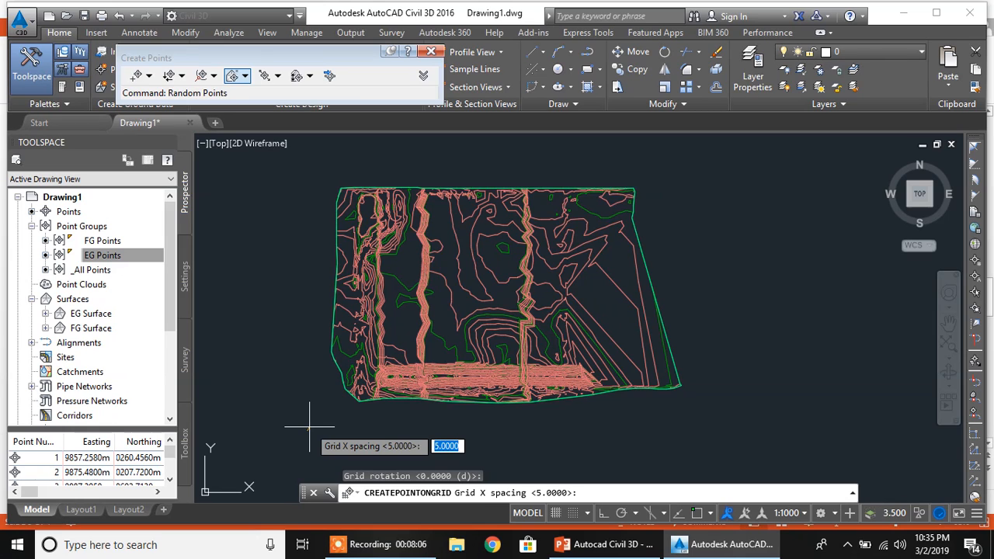
{"action": "type", "text": "30"}
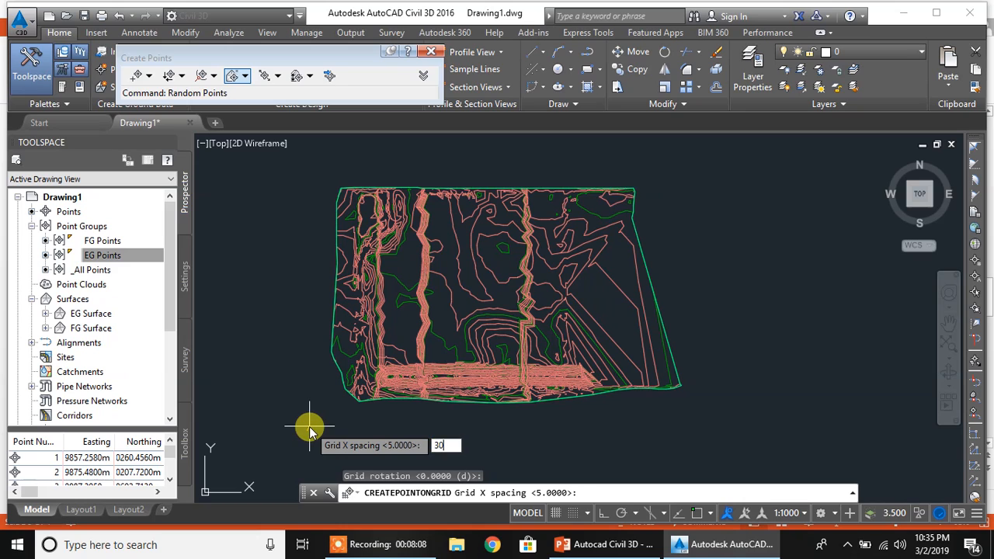
{"action": "key", "text": "Return"}
{"action": "type", "text": "3"}
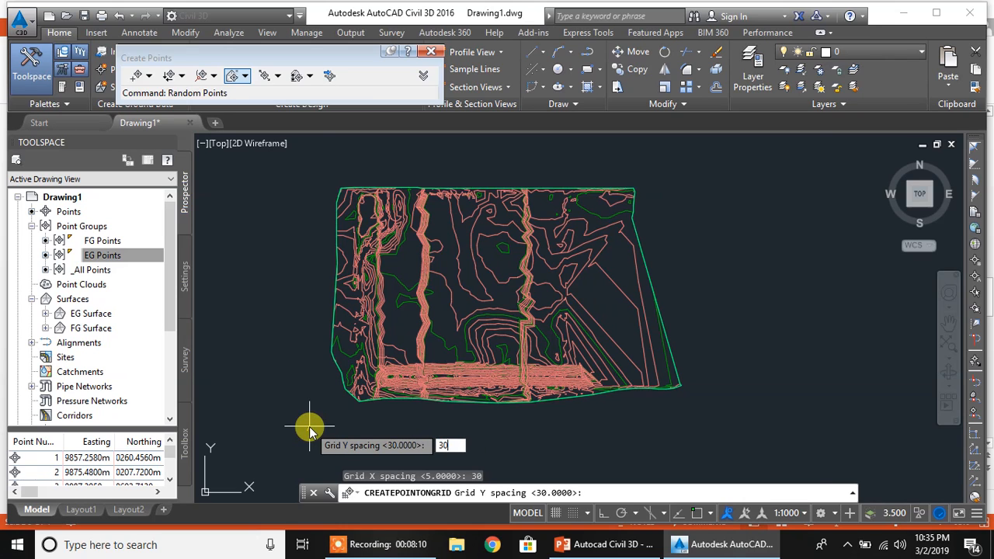
{"action": "type", "text": "0"}
{"action": "key", "text": "Return"}
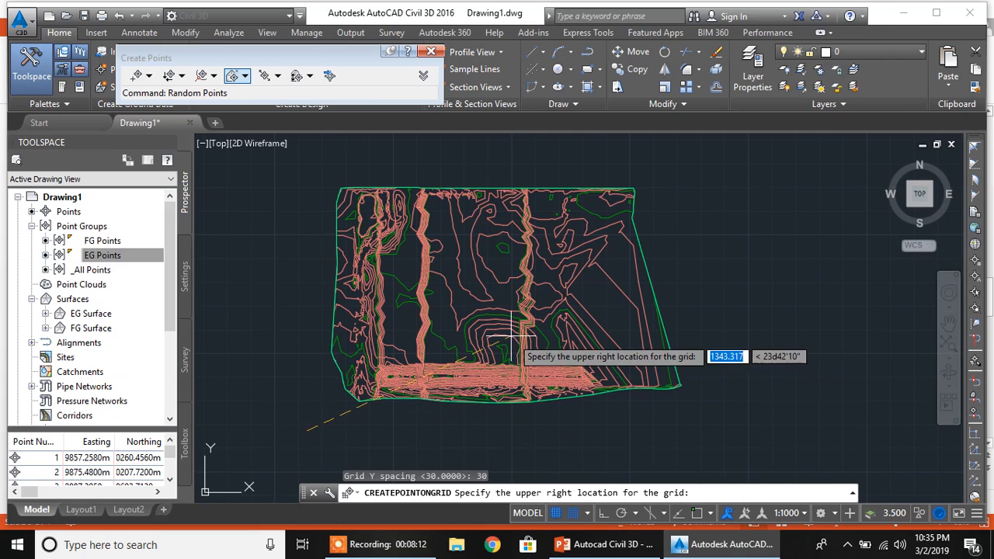
{"action": "left_click", "coordinate": [702, 165]}
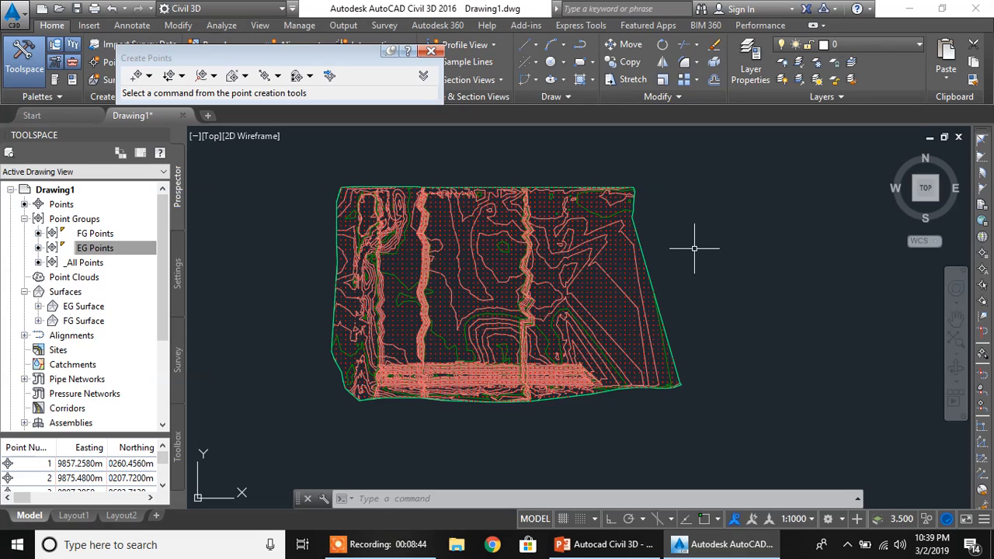
Examine the new grid points up close and across the whole surface area.
{"action": "scroll", "coordinate": [464, 298], "scroll_direction": "up", "scroll_amount": 10}
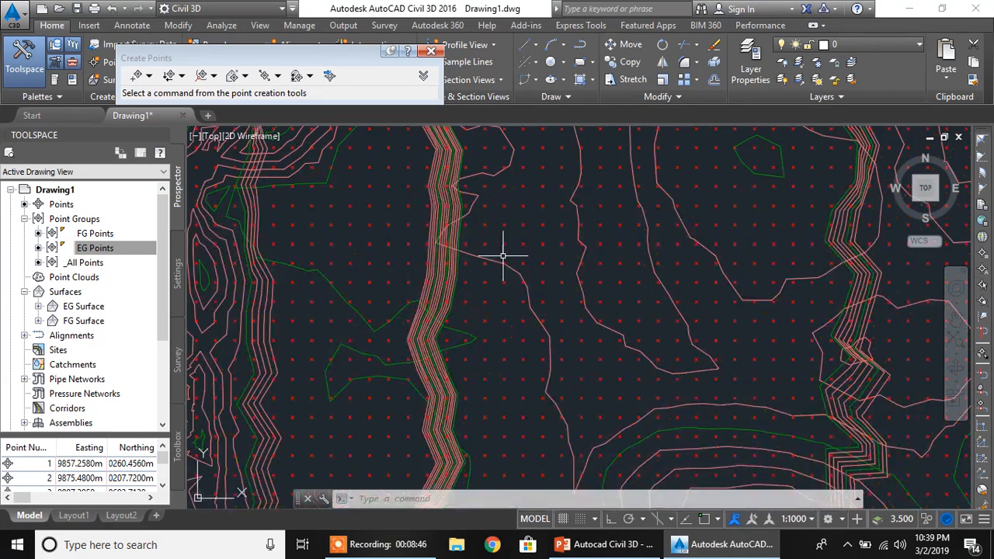
{"action": "scroll", "coordinate": [430, 223], "scroll_direction": "down", "scroll_amount": 8}
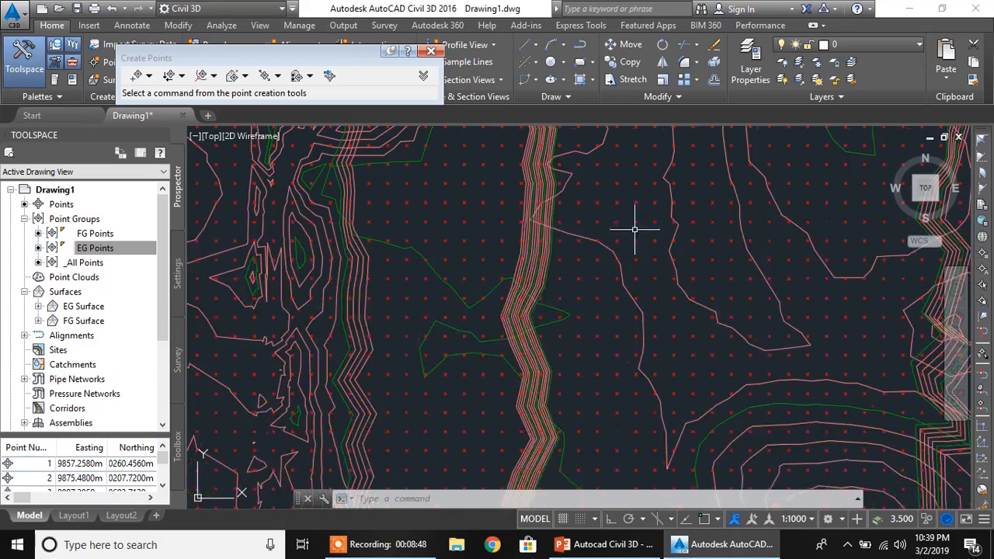
{"action": "scroll", "coordinate": [552, 228], "scroll_direction": "up", "scroll_amount": 6}
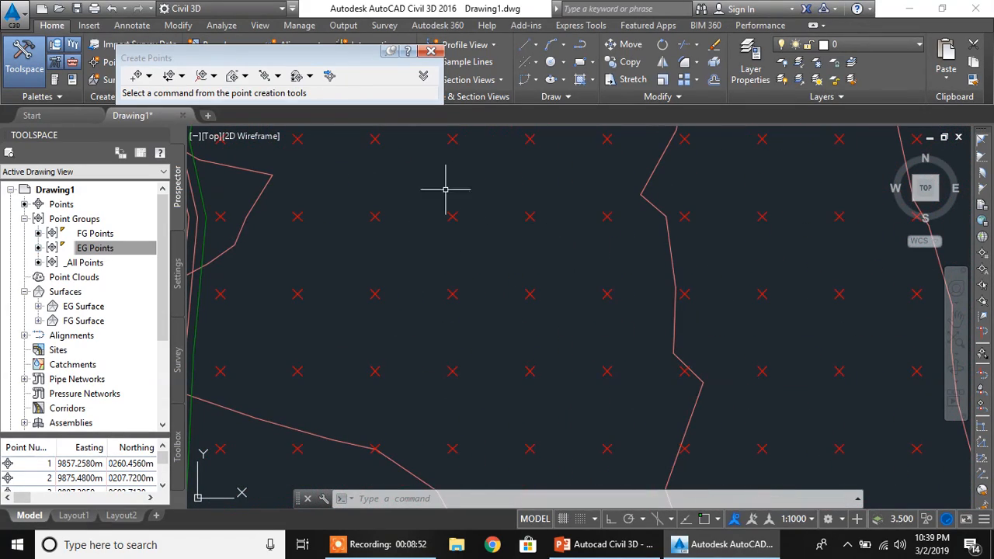
{"action": "scroll", "coordinate": [466, 214], "scroll_direction": "down", "scroll_amount": 10}
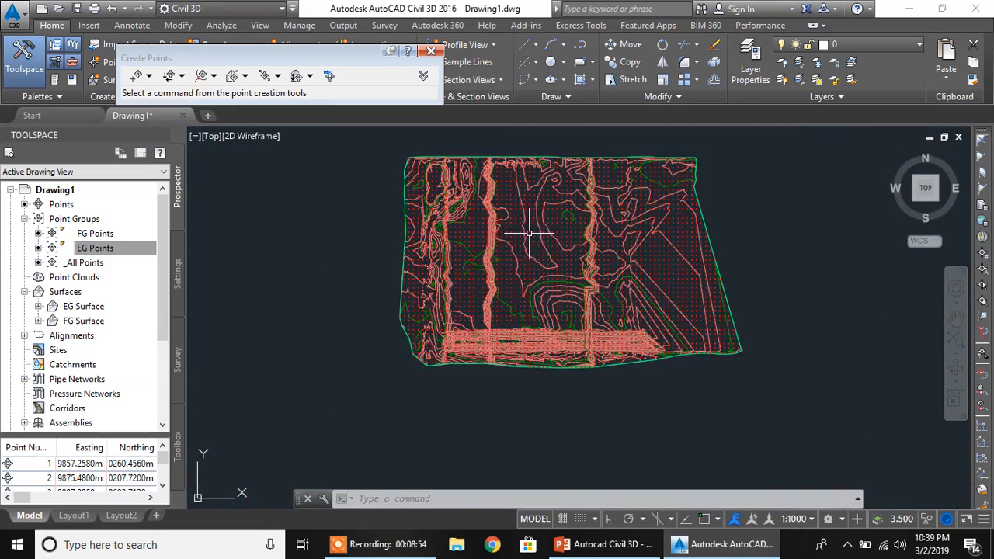
{"action": "scroll", "coordinate": [538, 207], "scroll_direction": "up", "scroll_amount": 4}
{"action": "middle_click_drag", "start_coordinate": [521, 208], "coordinate": [521, 237]}
{"action": "scroll", "coordinate": [520, 238], "scroll_direction": "down", "scroll_amount": 2}
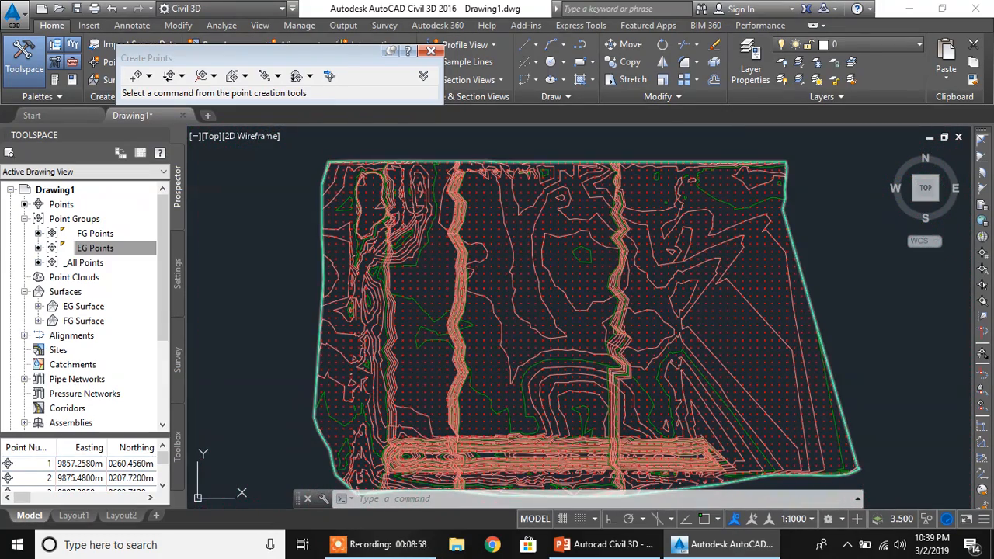
{"action": "left_click", "coordinate": [722, 277]}
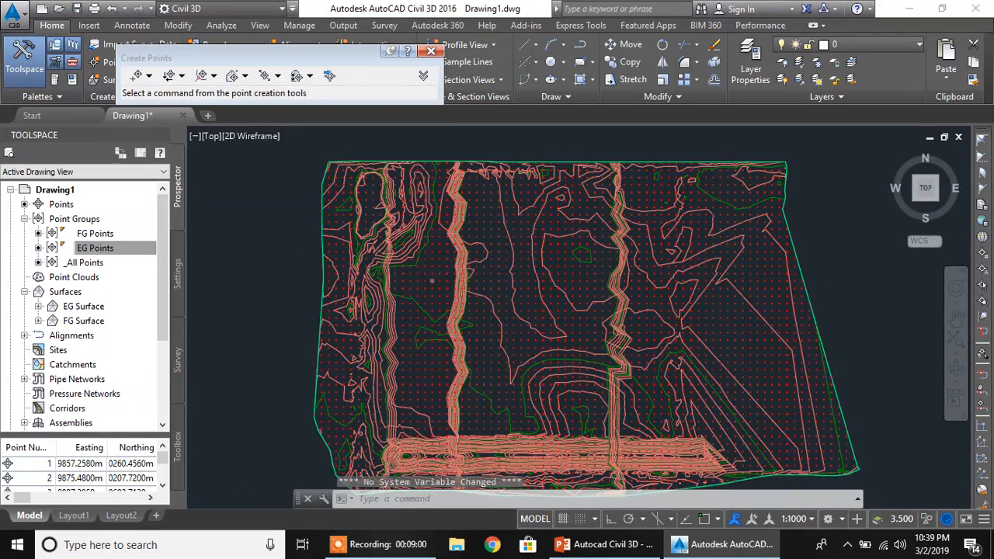
{"action": "scroll", "coordinate": [430, 279], "scroll_direction": "up", "scroll_amount": 3}
{"action": "scroll", "coordinate": [417, 282], "scroll_direction": "down", "scroll_amount": 4}
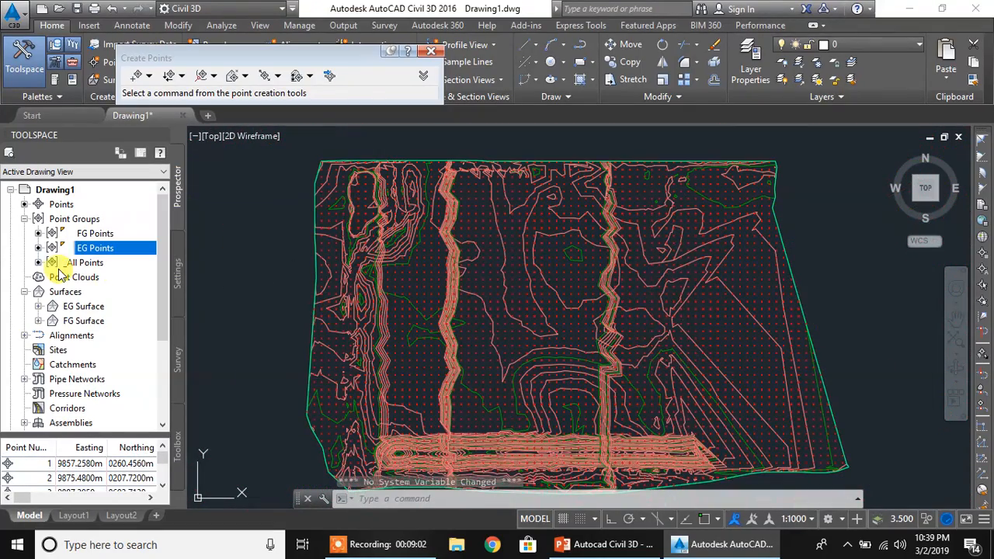
Open the point list of the _All Points group and look through the point numbers around the start of the 5000 series.
{"action": "left_click", "coordinate": [91, 265]}
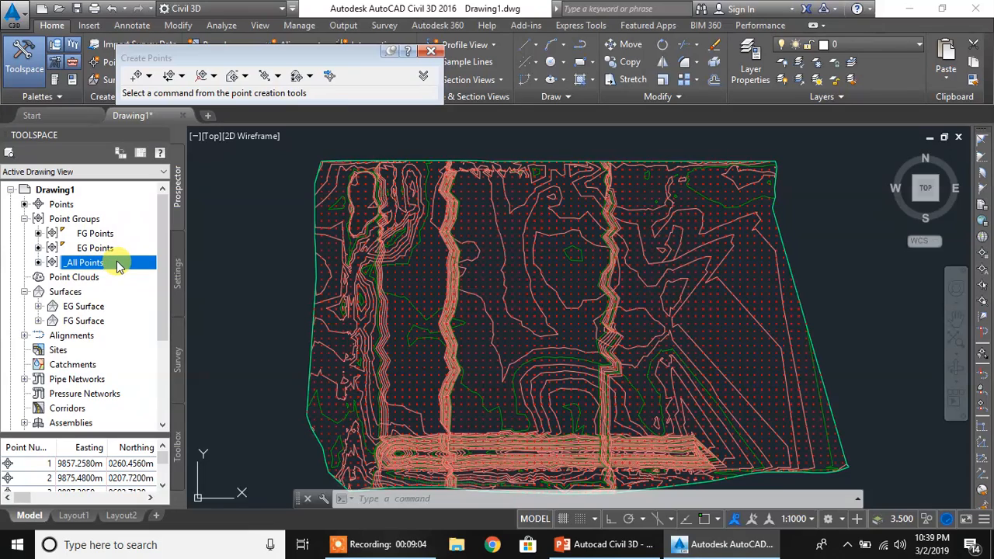
{"action": "right_click", "coordinate": [117, 261]}
{"action": "left_click", "coordinate": [177, 241]}
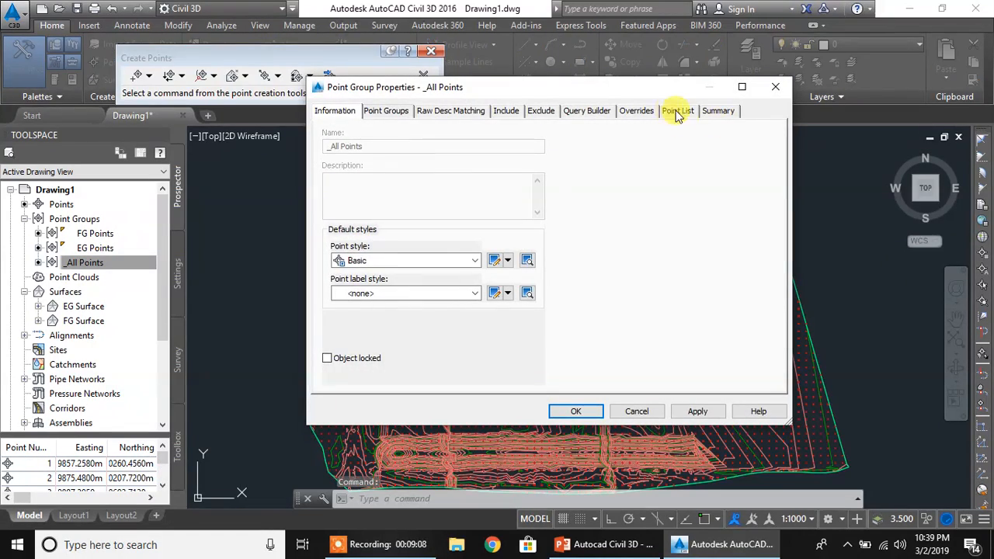
{"action": "left_click", "coordinate": [675, 111]}
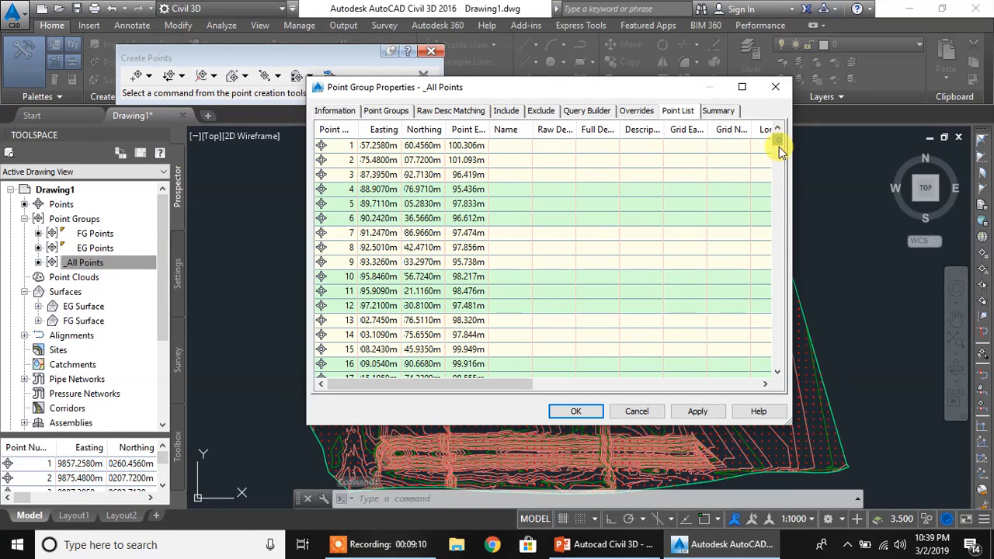
{"action": "left_click_drag", "start_coordinate": [783, 250], "coordinate": [785, 266]}
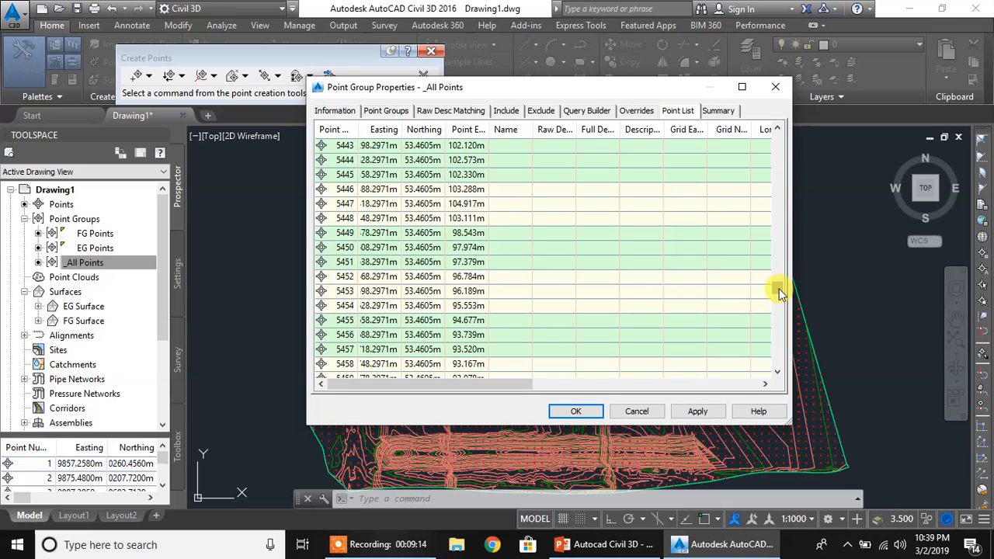
{"action": "left_click", "coordinate": [361, 189]}
{"action": "scroll", "coordinate": [366, 209], "scroll_direction": "up", "scroll_amount": 20}
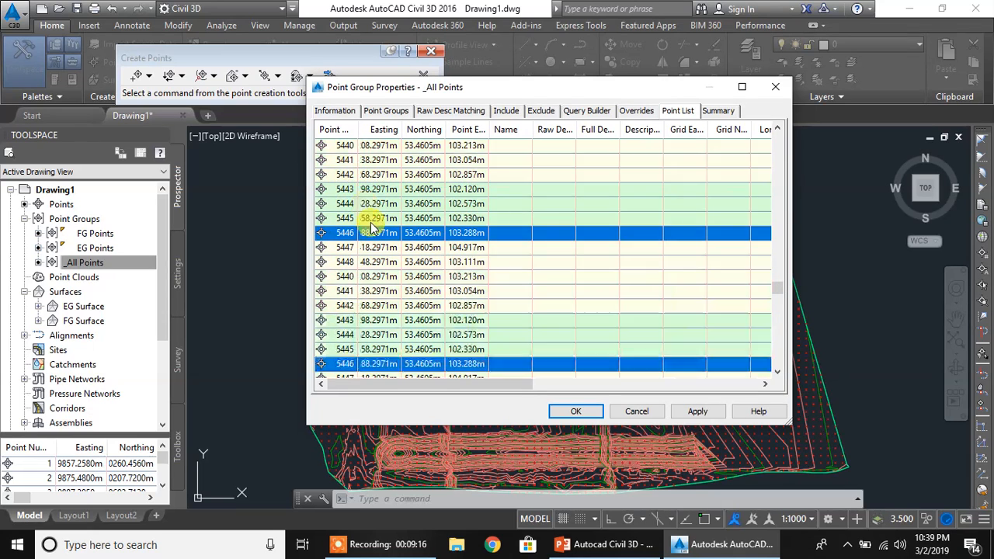
{"action": "scroll", "coordinate": [367, 233], "scroll_direction": "up", "scroll_amount": 20}
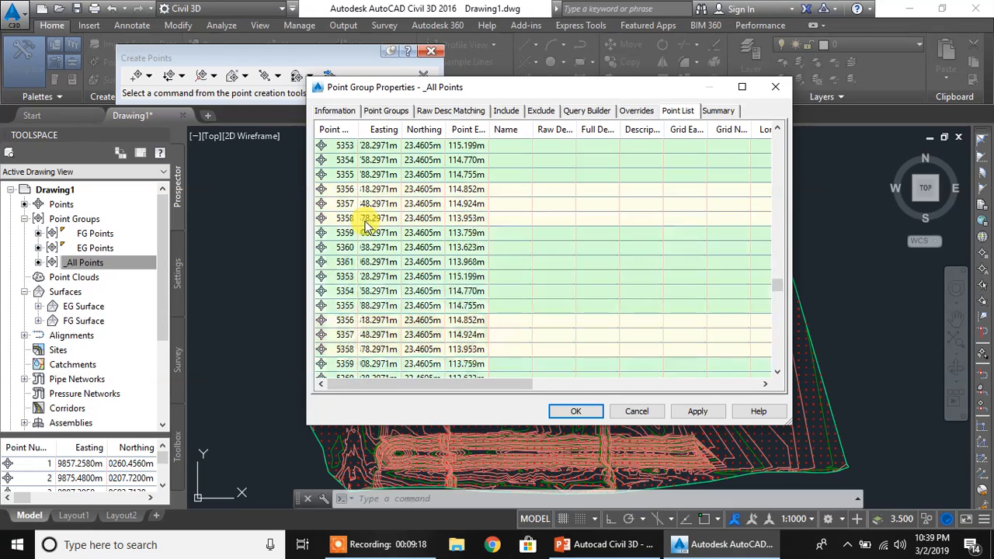
{"action": "scroll", "coordinate": [363, 248], "scroll_direction": "up", "scroll_amount": 20}
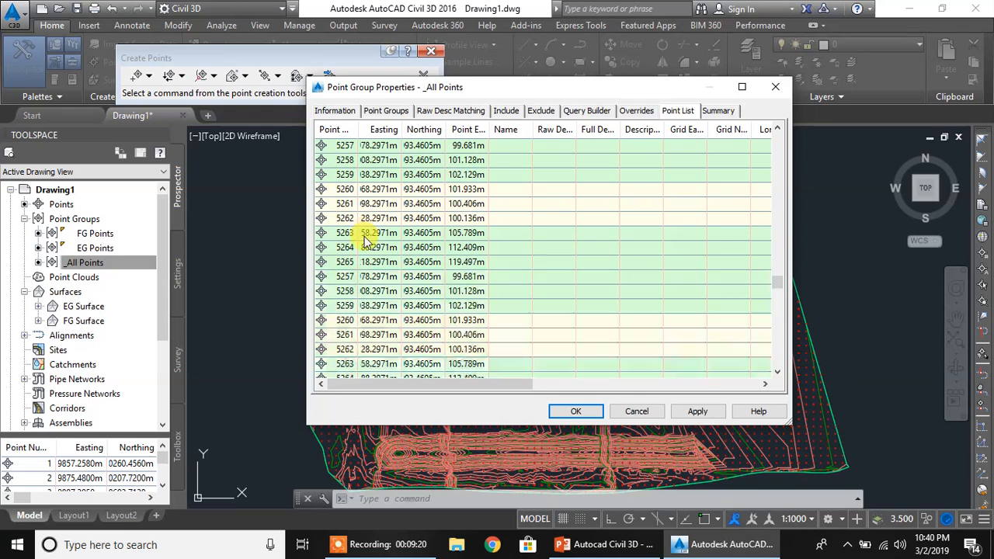
{"action": "scroll", "coordinate": [364, 260], "scroll_direction": "up", "scroll_amount": 20}
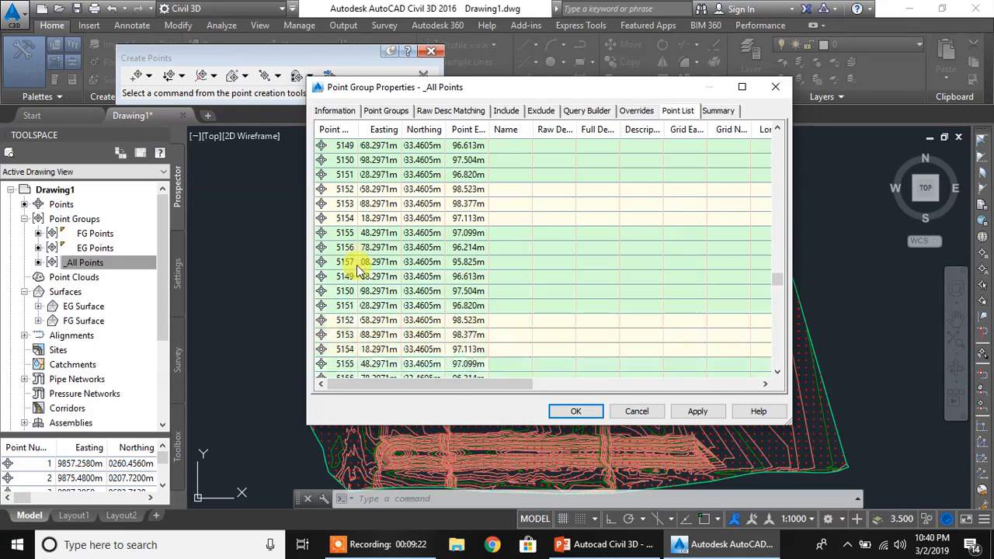
{"action": "scroll", "coordinate": [361, 264], "scroll_direction": "up", "scroll_amount": 20}
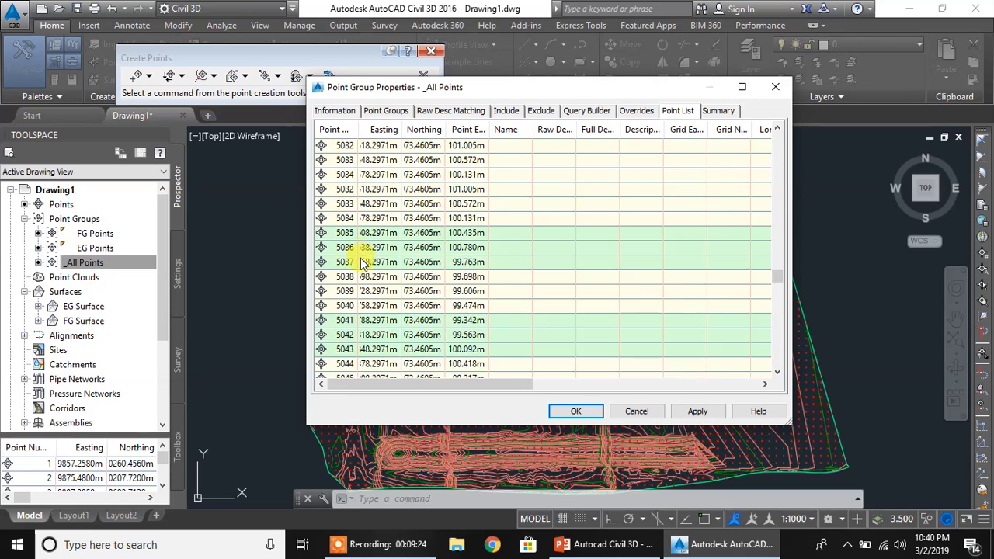
{"action": "scroll", "coordinate": [349, 254], "scroll_direction": "up", "scroll_amount": 4}
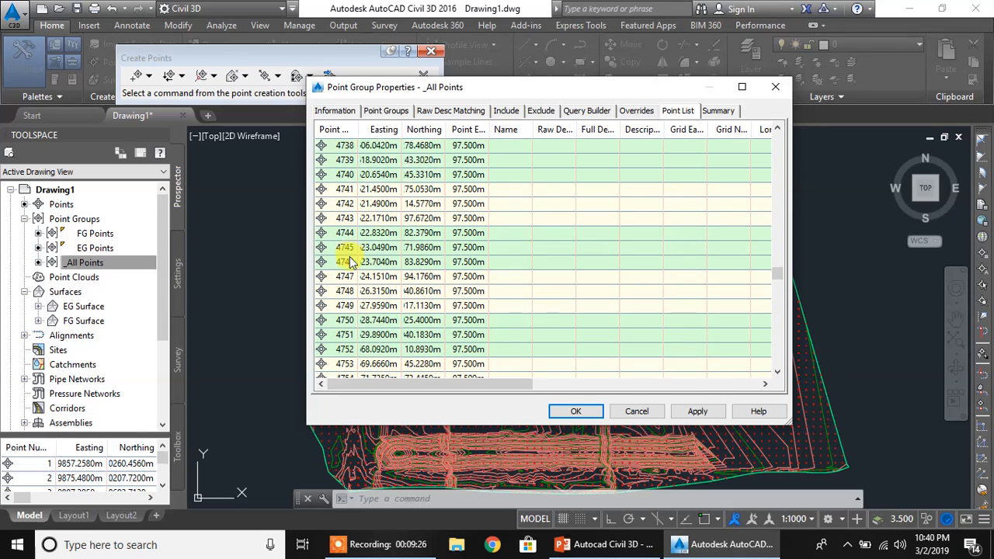
Compare the last imported point with grid point 5000, check the final point number in the list, and close the group properties.
{"action": "scroll", "coordinate": [353, 279], "scroll_direction": "down", "scroll_amount": 9}
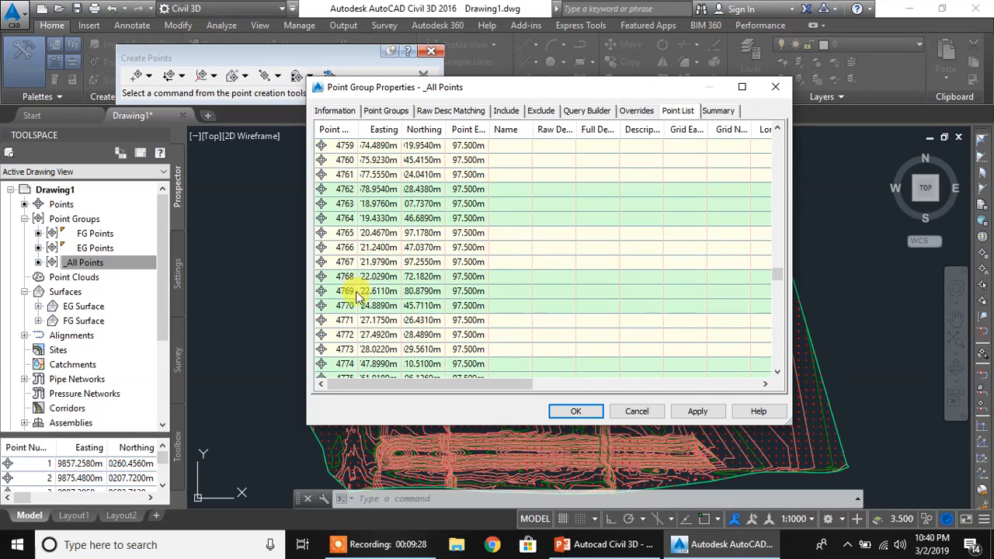
{"action": "scroll", "coordinate": [355, 319], "scroll_direction": "down", "scroll_amount": 9}
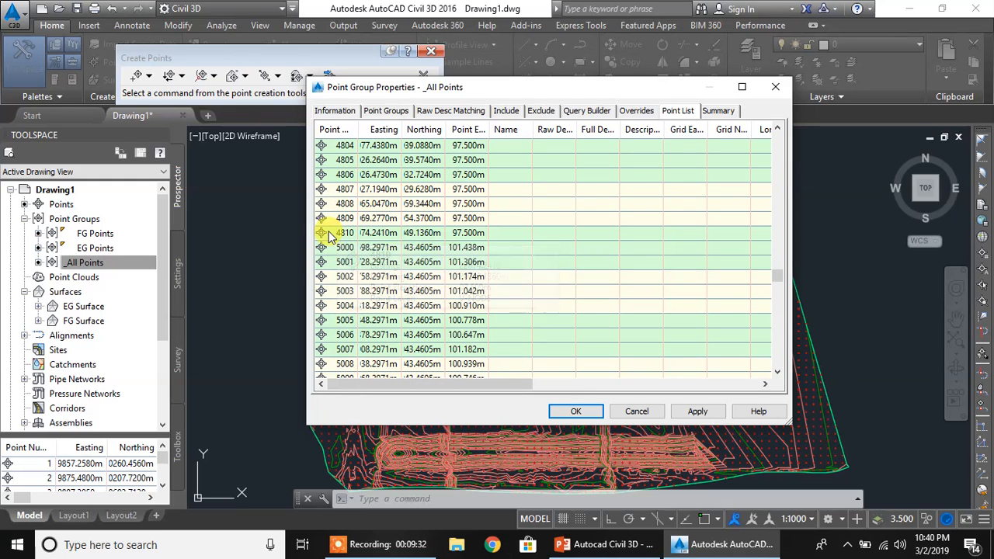
{"action": "left_click", "coordinate": [376, 233]}
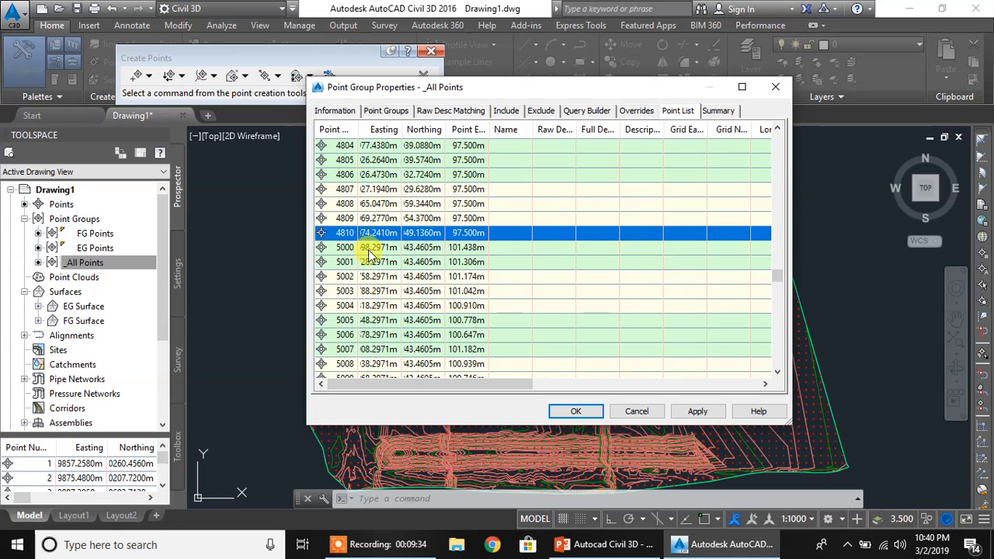
{"action": "left_click", "coordinate": [346, 250]}
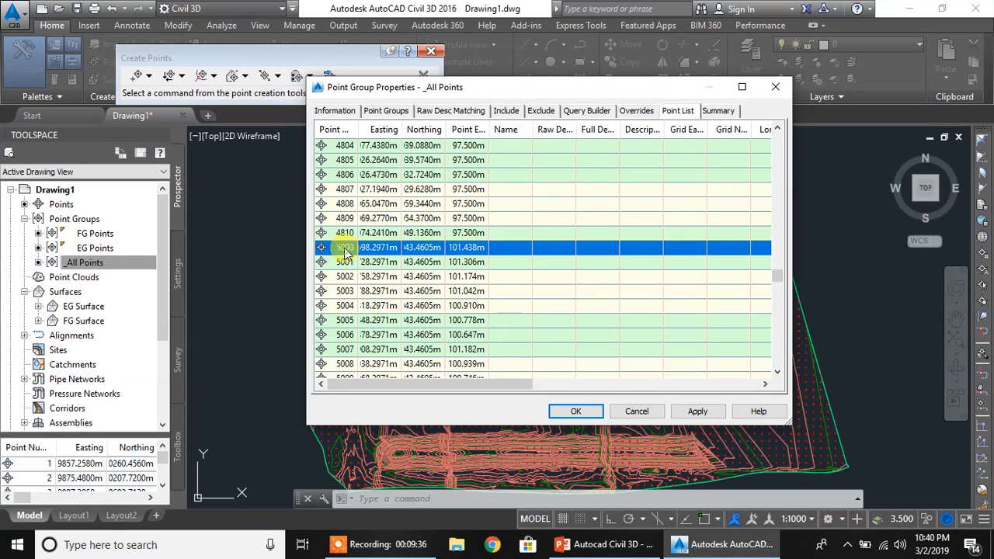
{"action": "scroll", "coordinate": [344, 280], "scroll_direction": "down", "scroll_amount": 13}
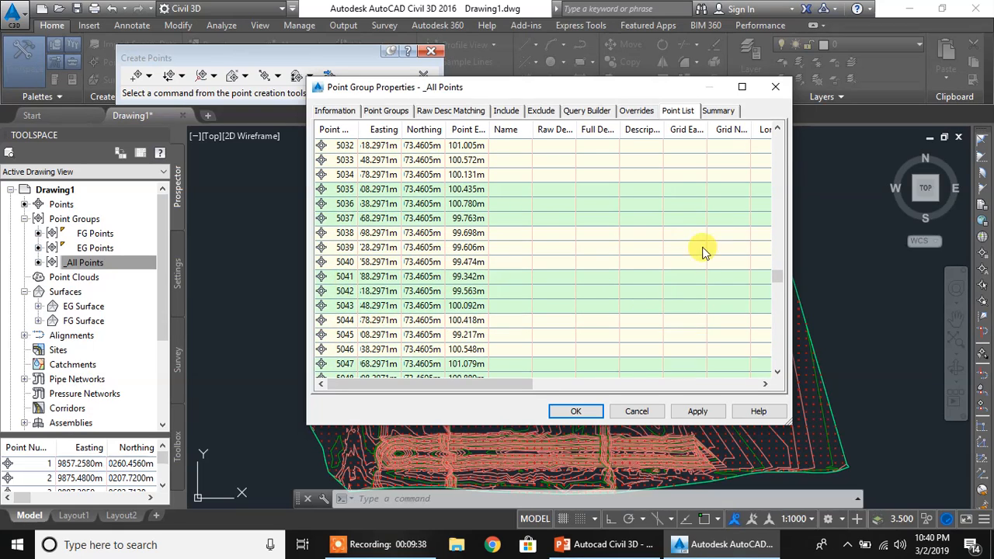
{"action": "left_click_drag", "start_coordinate": [780, 273], "coordinate": [777, 390]}
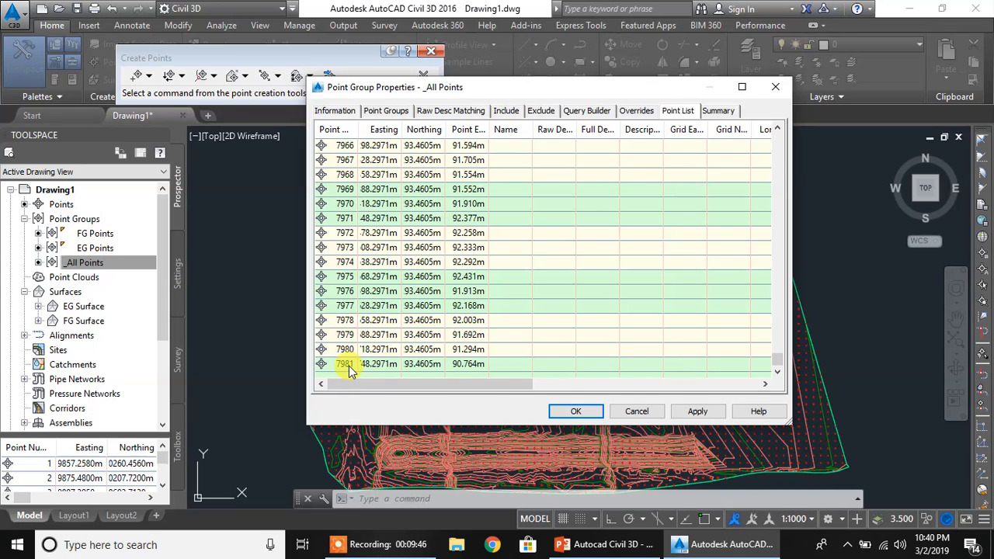
{"action": "left_click", "coordinate": [573, 411]}
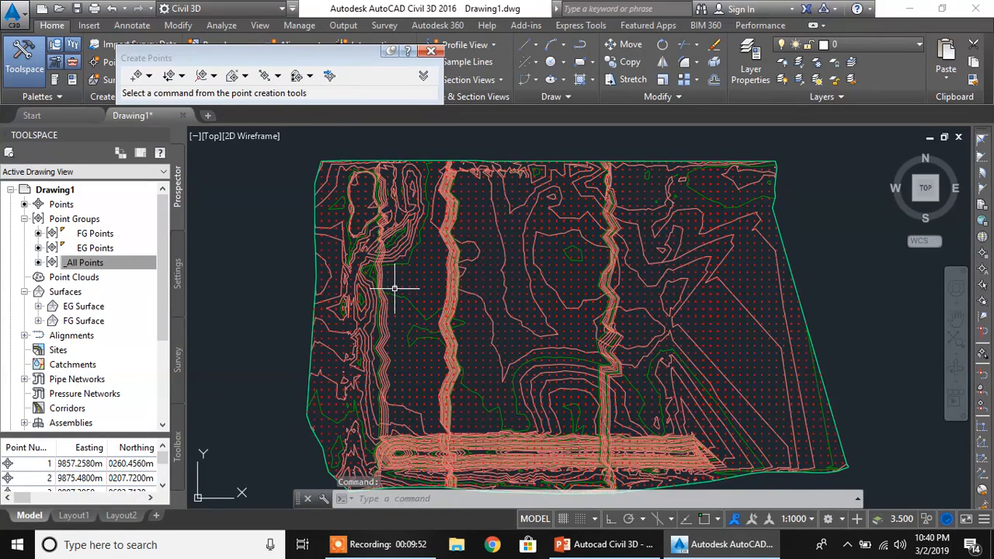
Close the Create Points tools.
{"action": "scroll", "coordinate": [435, 292], "scroll_direction": "down", "scroll_amount": 2}
{"action": "scroll", "coordinate": [439, 292], "scroll_direction": "up", "scroll_amount": 2}
{"action": "left_click", "coordinate": [431, 51]}
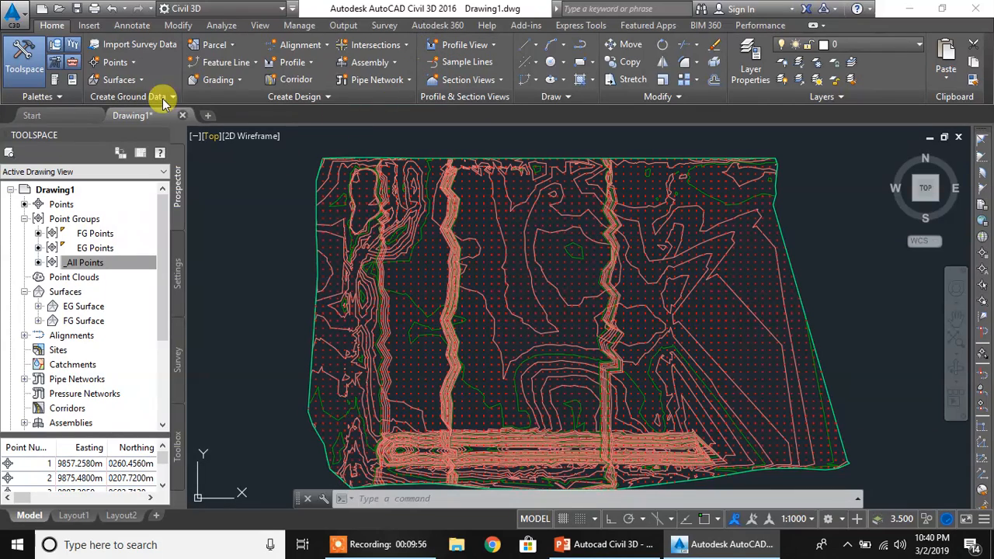
Start creating surface points on a grid, set the Next Point Number under Point Identity to 8000, and collapse the creation settings.
{"action": "left_click", "coordinate": [128, 65]}
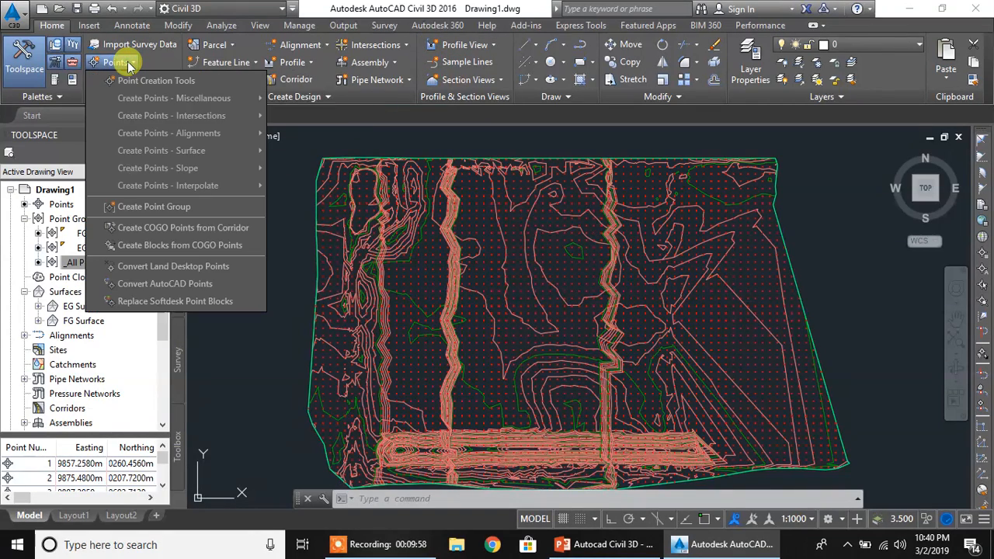
{"action": "mouse_move", "coordinate": [166, 151]}
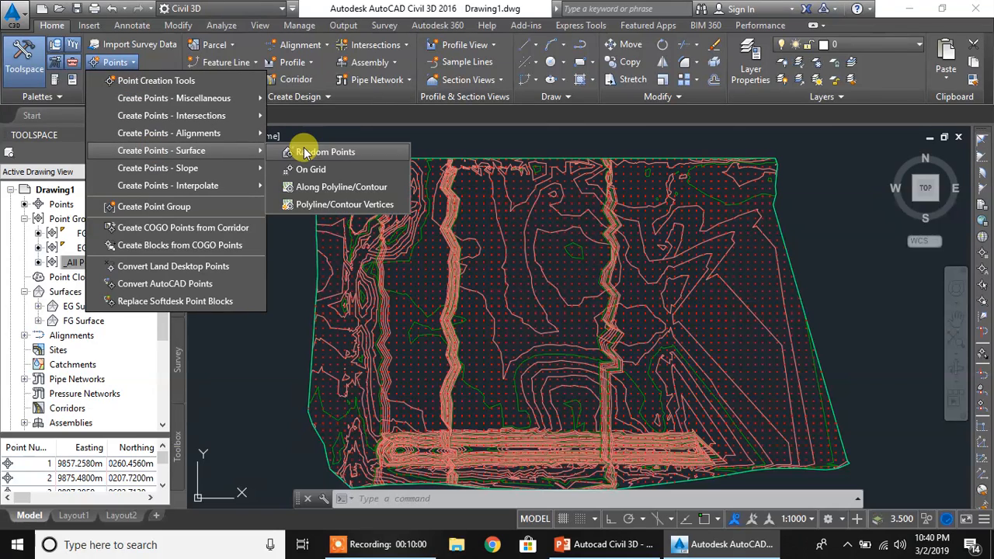
{"action": "left_click", "coordinate": [310, 170]}
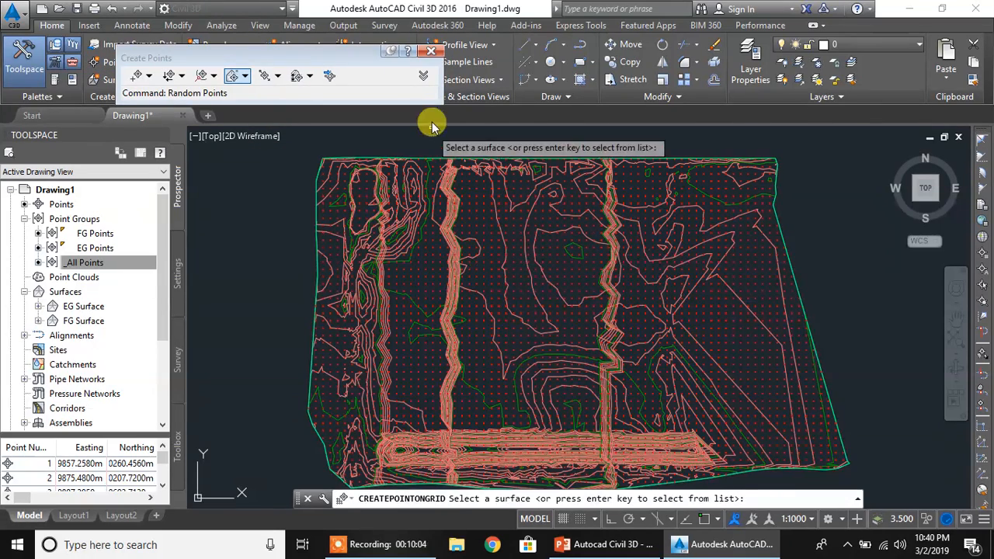
{"action": "left_click", "coordinate": [423, 75]}
{"action": "left_click", "coordinate": [132, 123]}
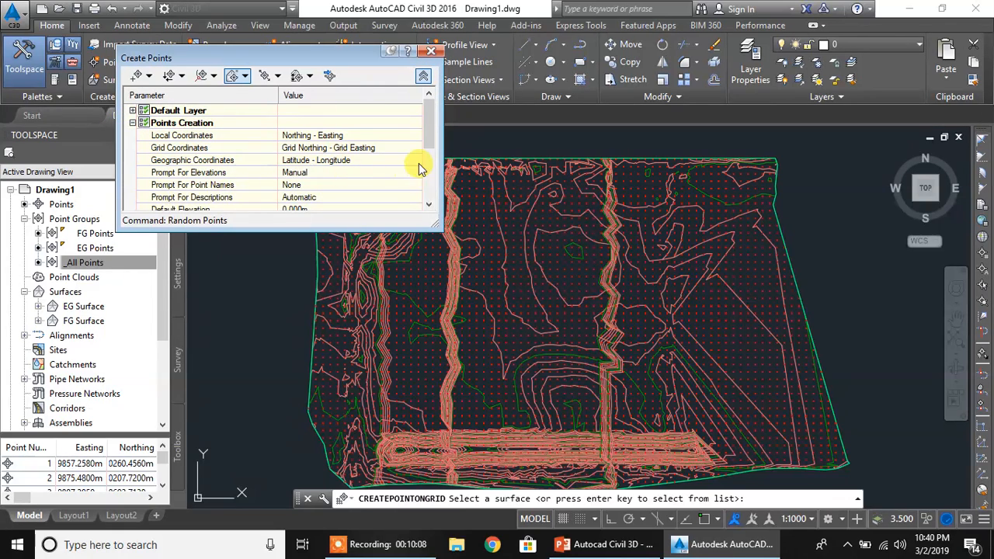
{"action": "scroll", "coordinate": [431, 141], "scroll_direction": "down", "scroll_amount": 1}
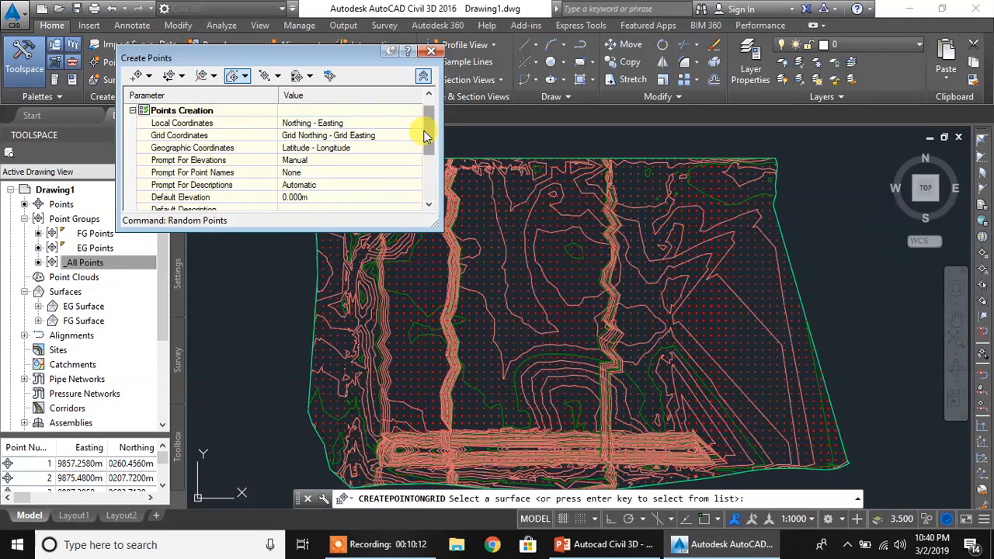
{"action": "scroll", "coordinate": [432, 144], "scroll_direction": "down", "scroll_amount": 2}
{"action": "scroll", "coordinate": [432, 144], "scroll_direction": "down", "scroll_amount": 5}
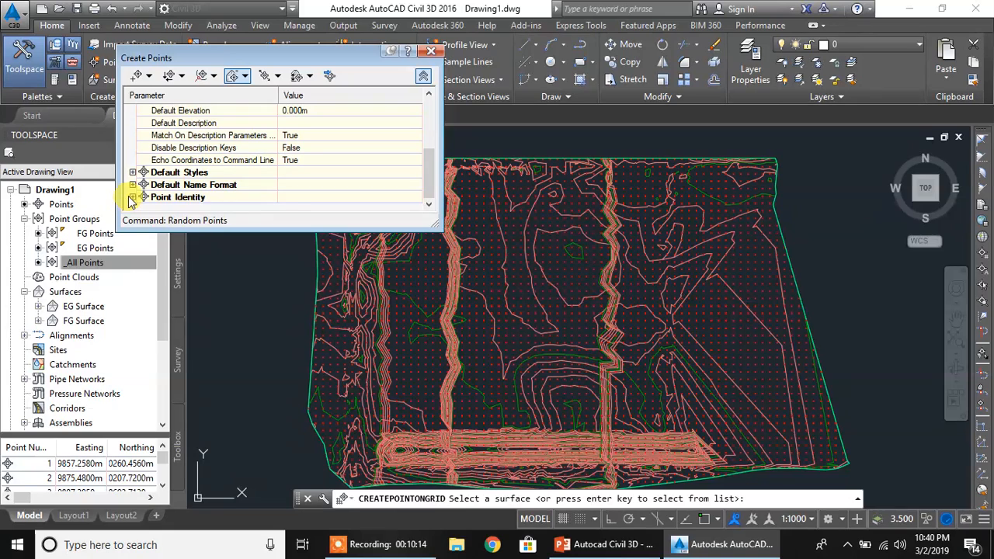
{"action": "scroll", "coordinate": [429, 149], "scroll_direction": "down", "scroll_amount": 6}
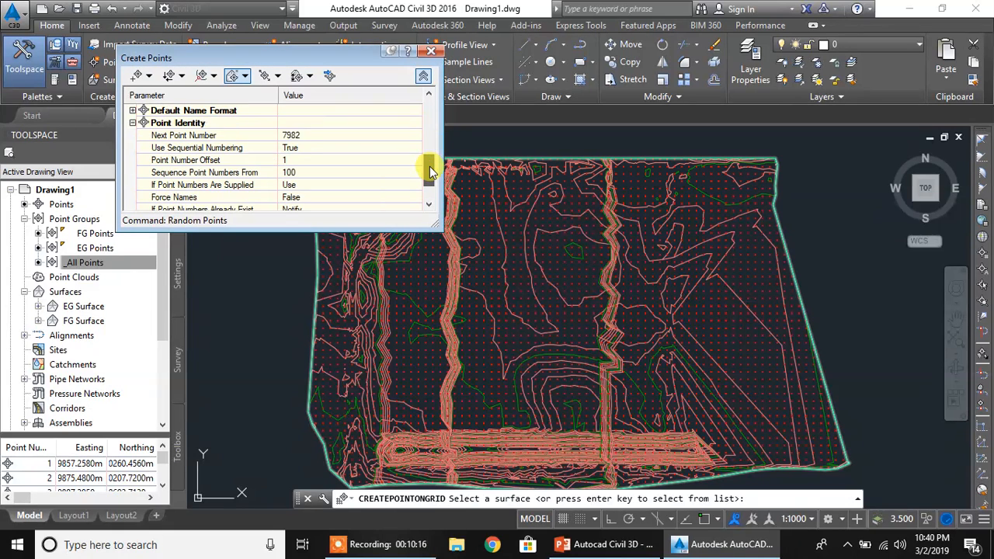
{"action": "left_click", "coordinate": [309, 136]}
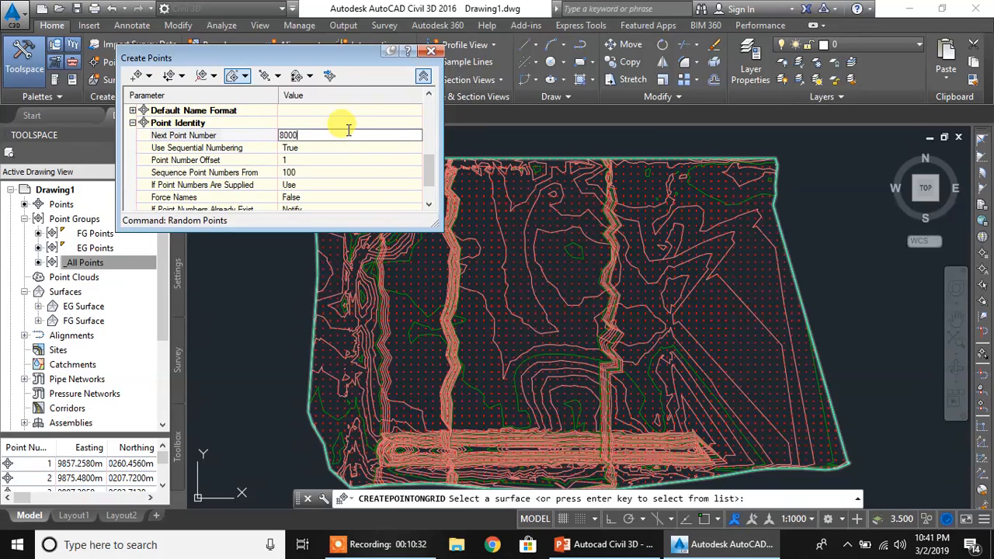
{"action": "left_click", "coordinate": [359, 160]}
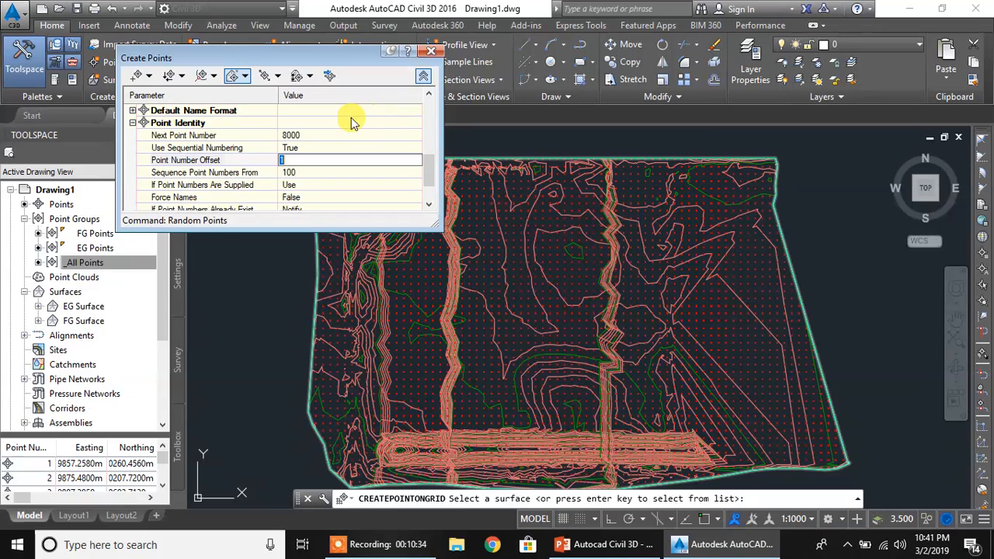
{"action": "left_click", "coordinate": [424, 76]}
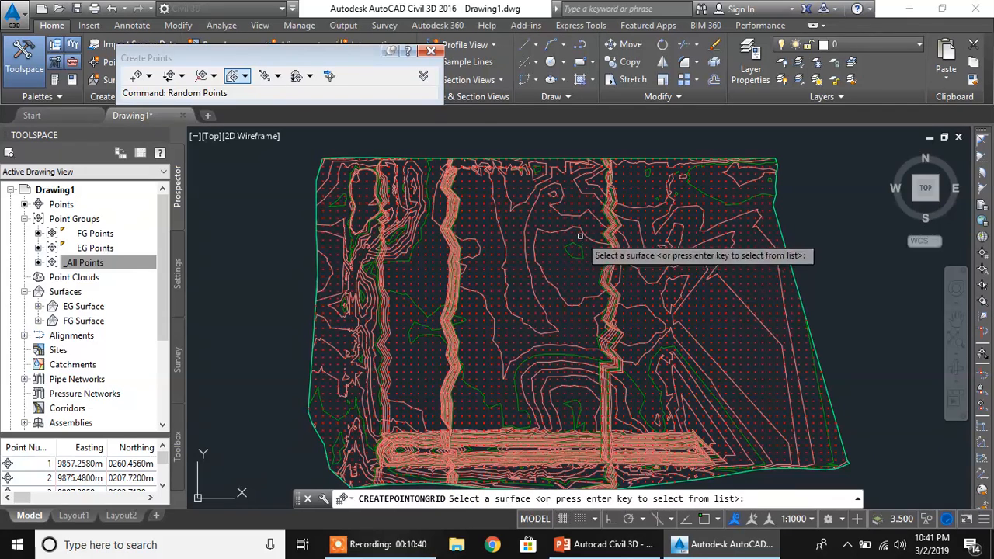
Choose FG Surface for the grid points, set the grid basepoint outside the site's lower-left corner, and accept 0 rotation.
{"action": "key", "text": "Return"}
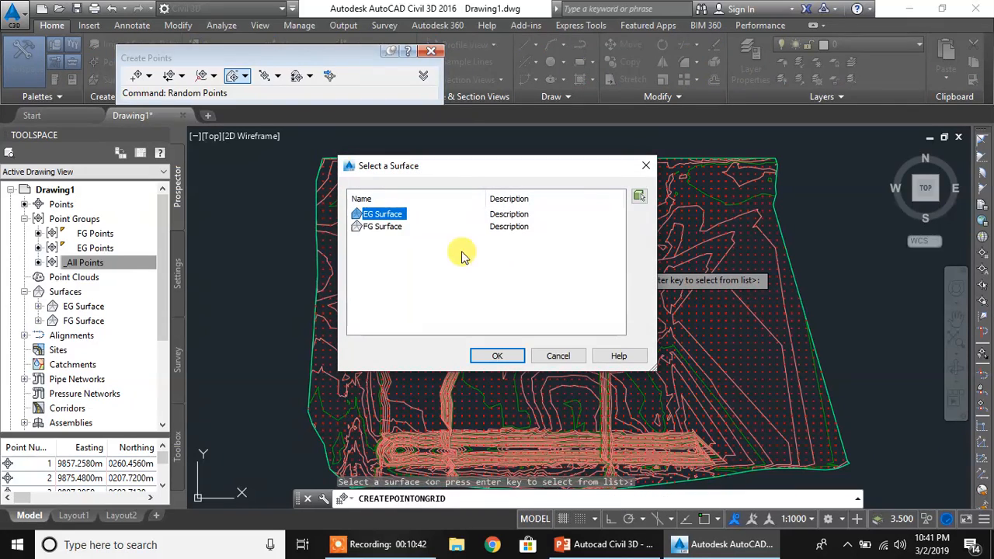
{"action": "left_click", "coordinate": [382, 226]}
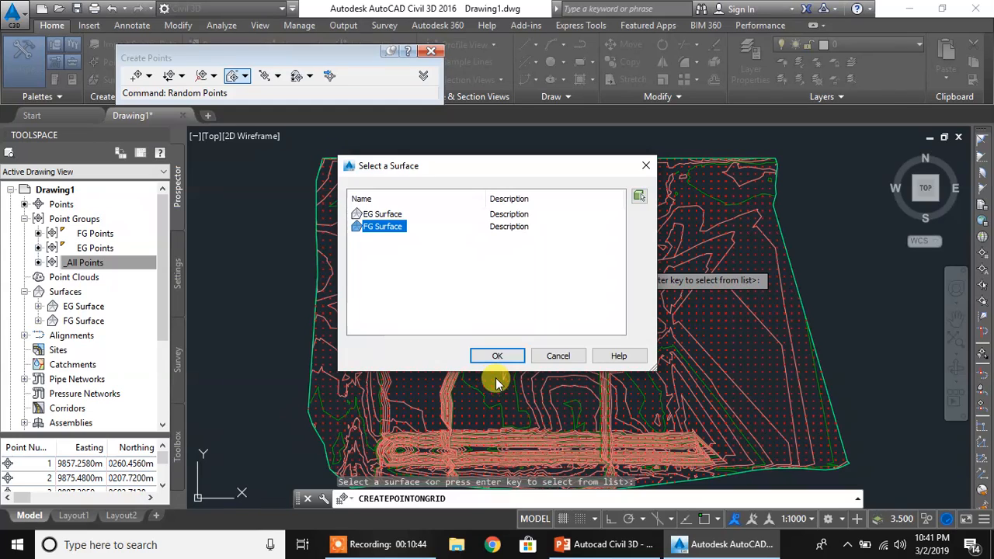
{"action": "left_click", "coordinate": [501, 356]}
{"action": "scroll", "coordinate": [411, 334], "scroll_direction": "down", "scroll_amount": 1}
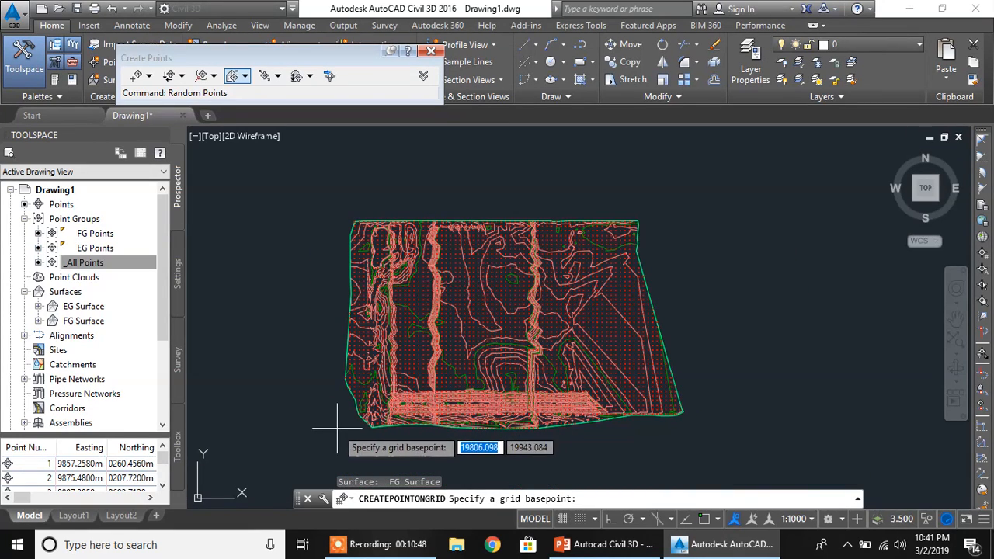
{"action": "left_click", "coordinate": [315, 447]}
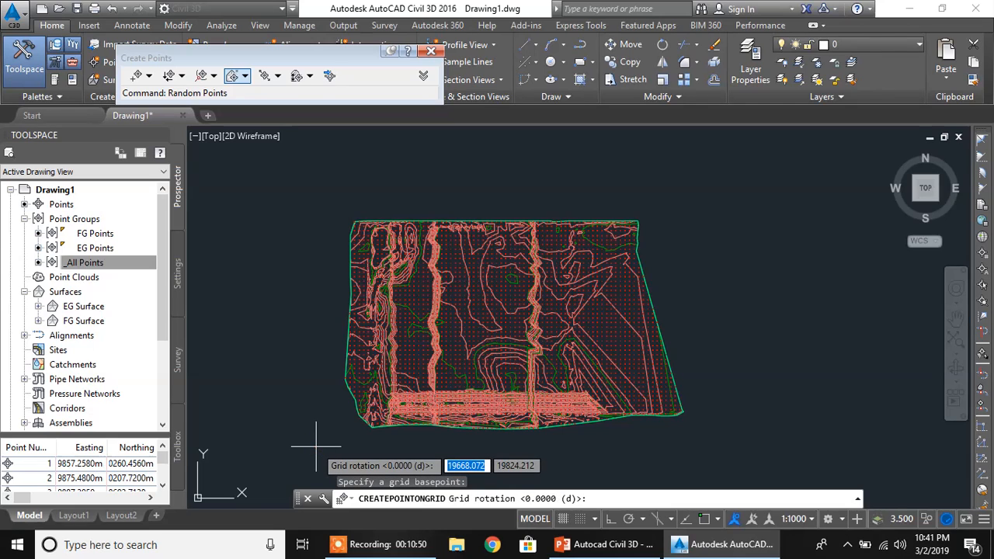
{"action": "key", "text": "Return"}
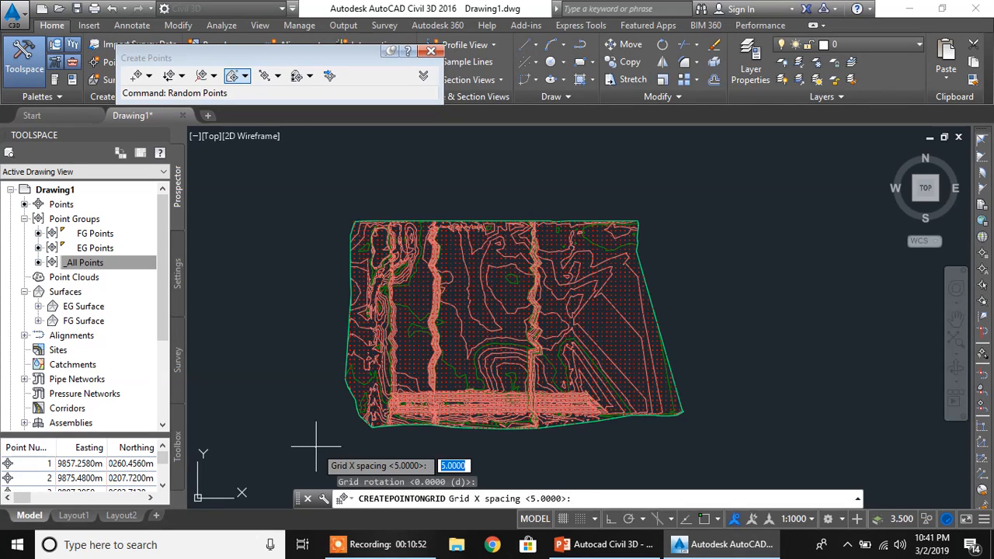
Set the grid X and Y spacing to 30, extend the grid past the site's upper-right corner, and create the points without resizing.
{"action": "type", "text": "30"}
{"action": "key", "text": "Return"}
{"action": "type", "text": "30"}
{"action": "key", "text": "Return"}
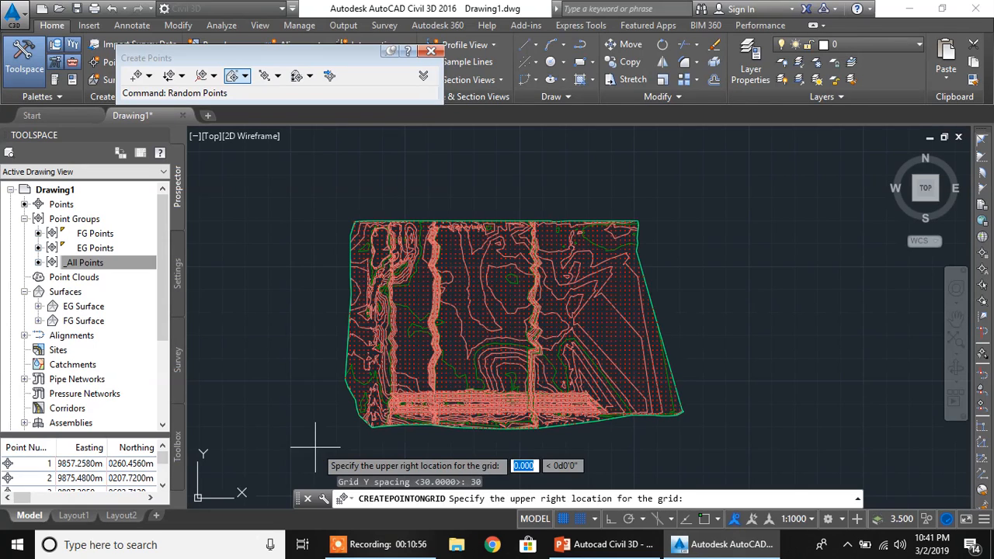
{"action": "left_click", "coordinate": [705, 194]}
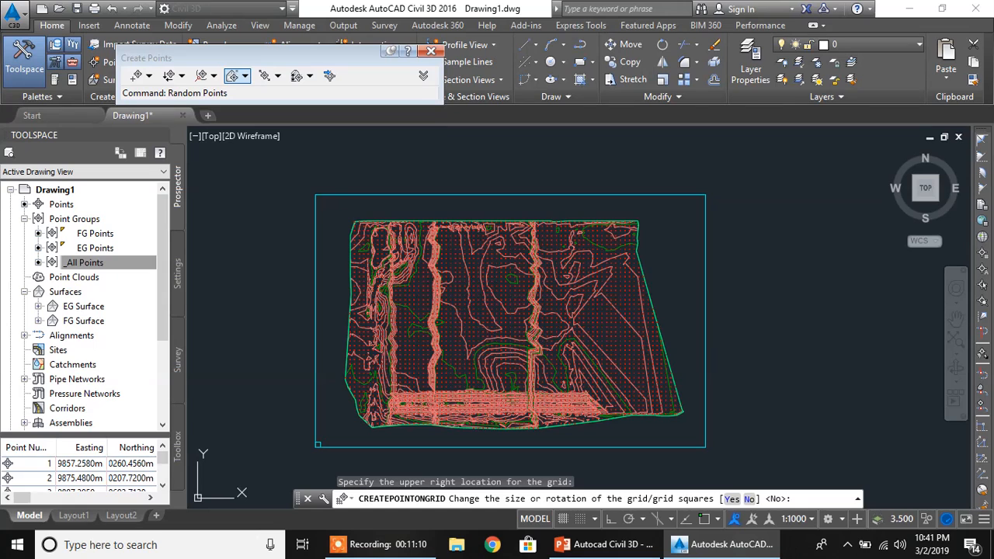
{"action": "key", "text": "Return"}
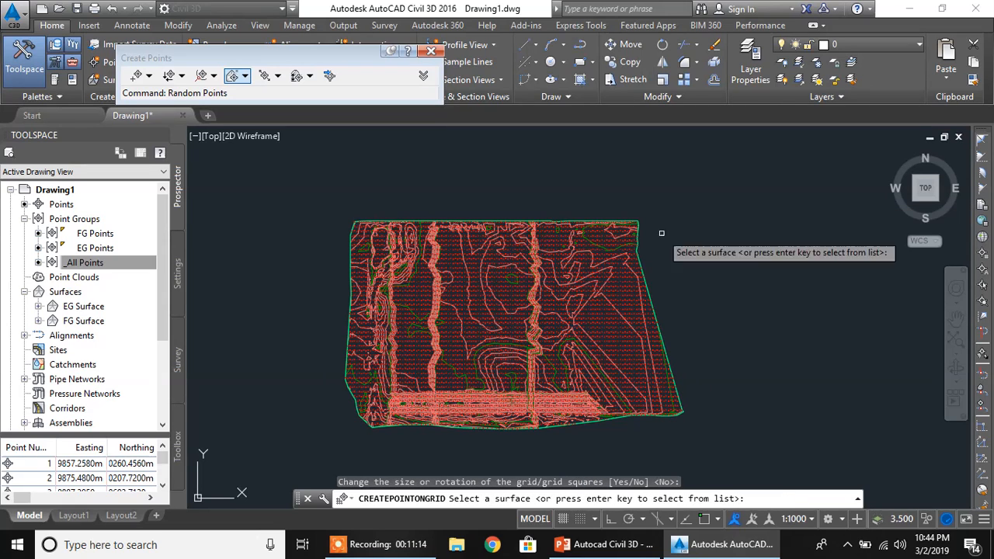
Examine the new finished-ground grid points against the existing-ground grid points up close, and end the grid point command.
{"action": "scroll", "coordinate": [382, 302], "scroll_direction": "up", "scroll_amount": 8}
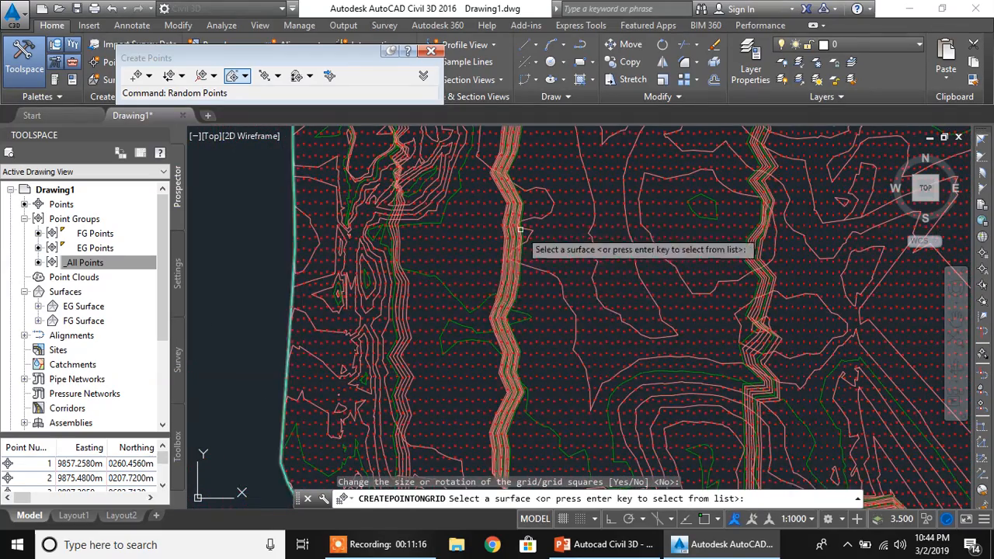
{"action": "scroll", "coordinate": [572, 222], "scroll_direction": "up", "scroll_amount": 6}
{"action": "scroll", "coordinate": [551, 185], "scroll_direction": "down", "scroll_amount": 3}
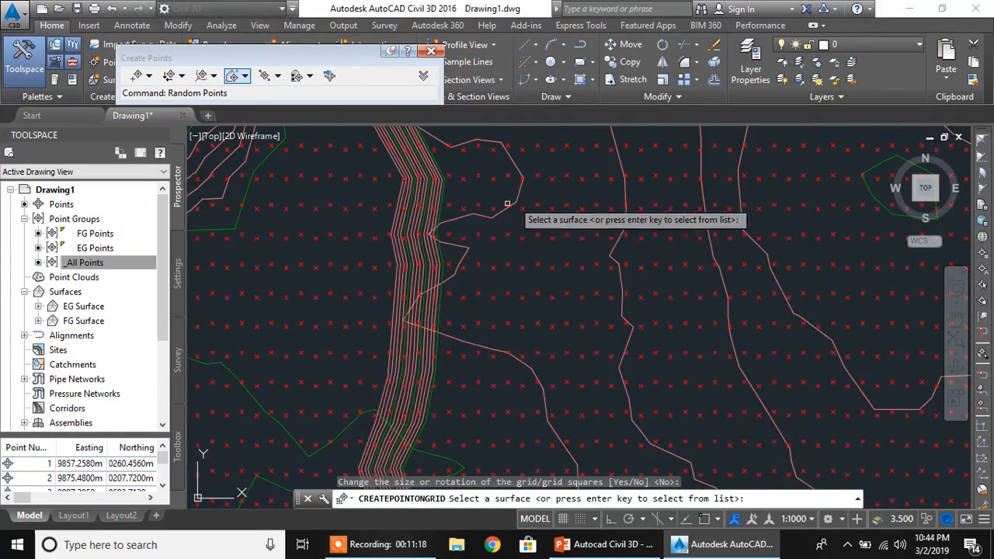
{"action": "scroll", "coordinate": [437, 208], "scroll_direction": "down", "scroll_amount": 5}
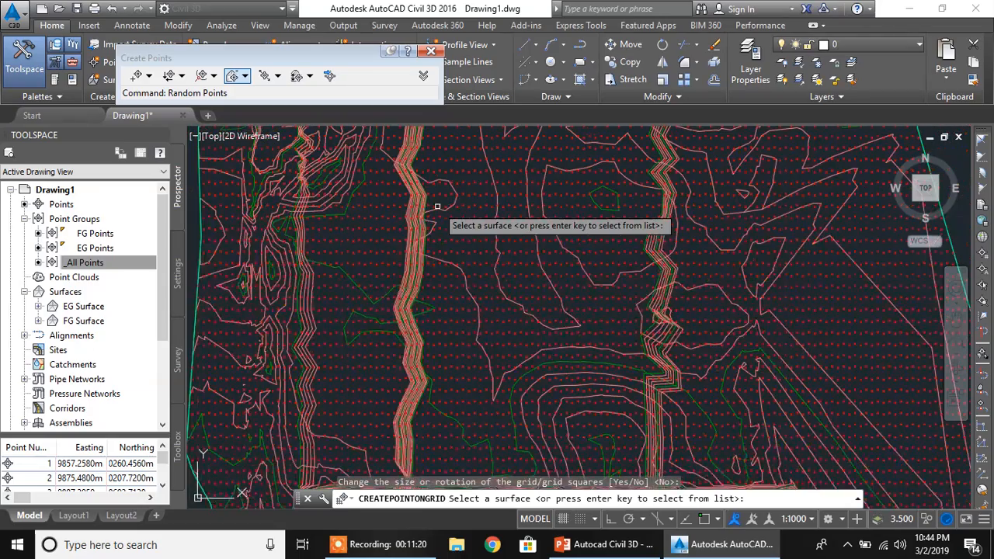
{"action": "scroll", "coordinate": [431, 233], "scroll_direction": "up", "scroll_amount": 6}
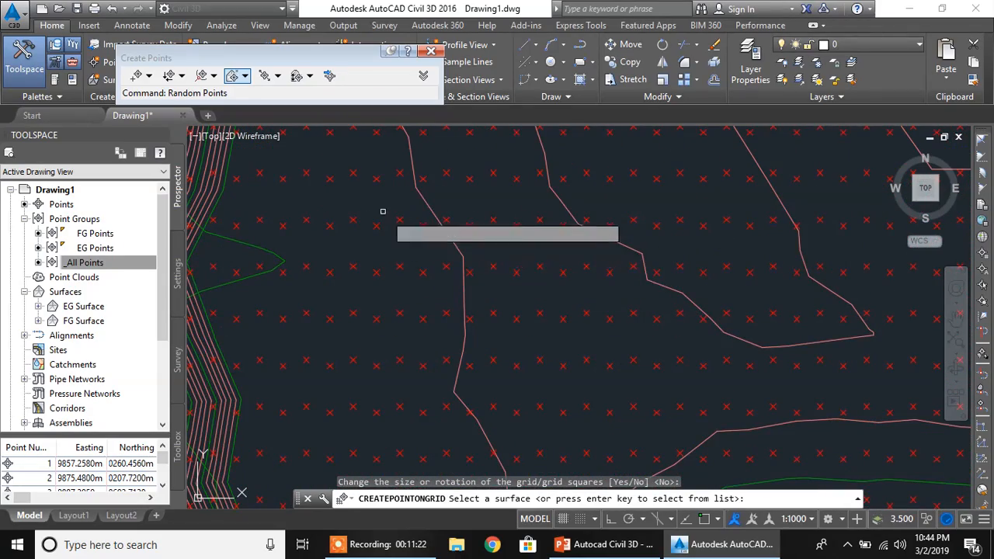
{"action": "scroll", "coordinate": [440, 248], "scroll_direction": "down", "scroll_amount": 5}
{"action": "scroll", "coordinate": [440, 247], "scroll_direction": "down", "scroll_amount": 3}
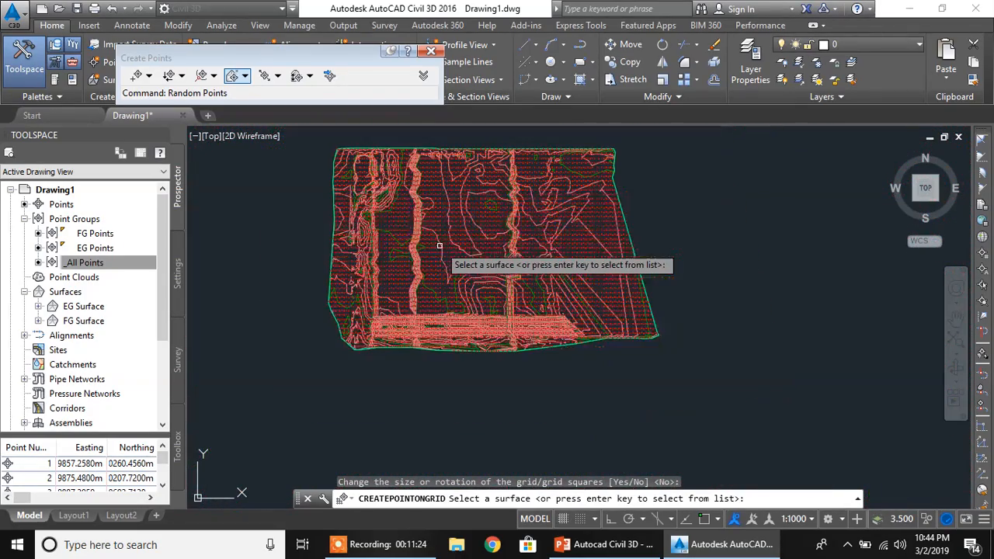
{"action": "scroll", "coordinate": [428, 228], "scroll_direction": "down", "scroll_amount": 2}
{"action": "scroll", "coordinate": [466, 272], "scroll_direction": "up", "scroll_amount": 2}
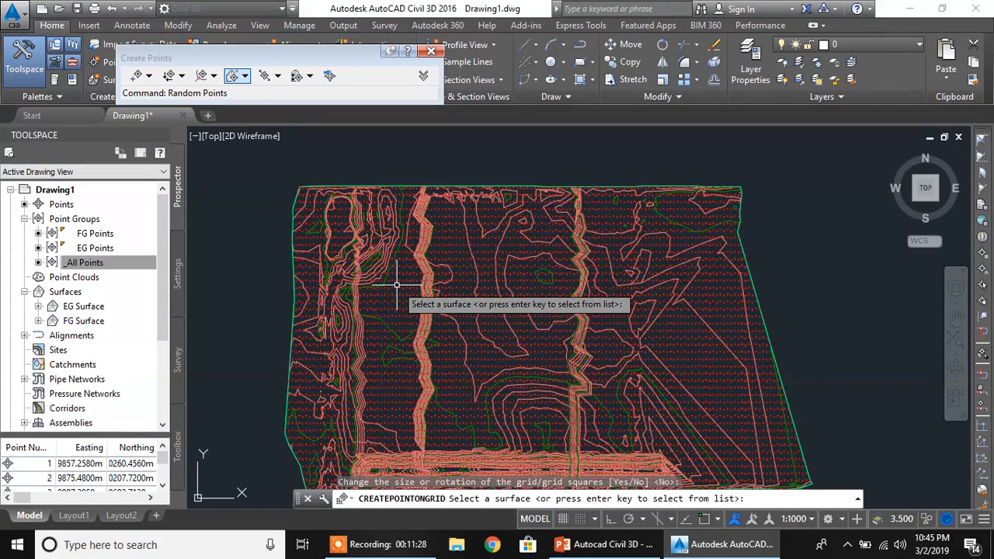
{"action": "key", "text": "Escape"}
{"action": "scroll", "coordinate": [415, 284], "scroll_direction": "down", "scroll_amount": 2}
{"action": "scroll", "coordinate": [493, 319], "scroll_direction": "up", "scroll_amount": 4}
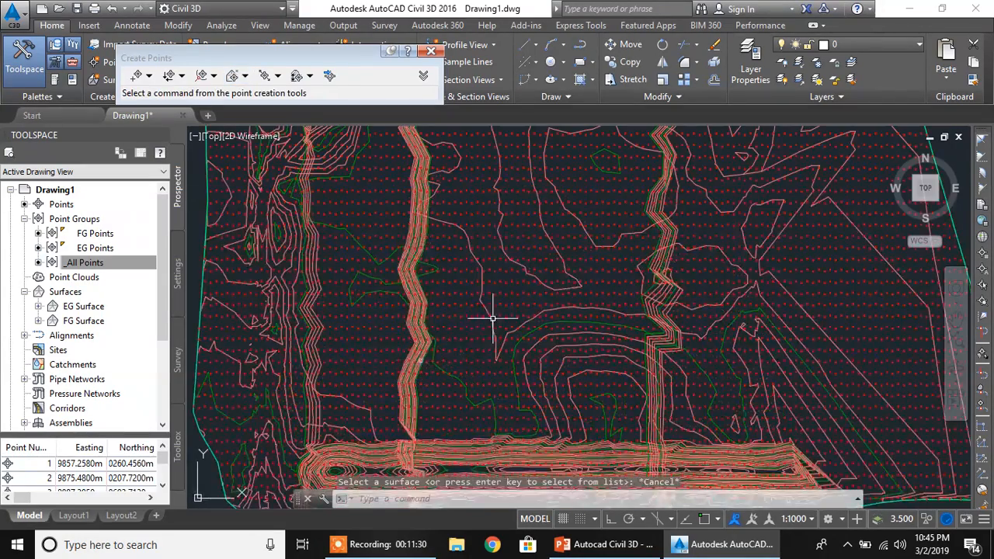
{"action": "scroll", "coordinate": [563, 322], "scroll_direction": "down", "scroll_amount": 3}
{"action": "middle_click_drag", "start_coordinate": [654, 335], "coordinate": [584, 340]}
{"action": "scroll", "coordinate": [605, 311], "scroll_direction": "up", "scroll_amount": 2}
{"action": "scroll", "coordinate": [608, 314], "scroll_direction": "down", "scroll_amount": 2}
{"action": "middle_click_drag", "start_coordinate": [495, 321], "coordinate": [570, 315]}
{"action": "middle_click_drag", "start_coordinate": [503, 298], "coordinate": [429, 314]}
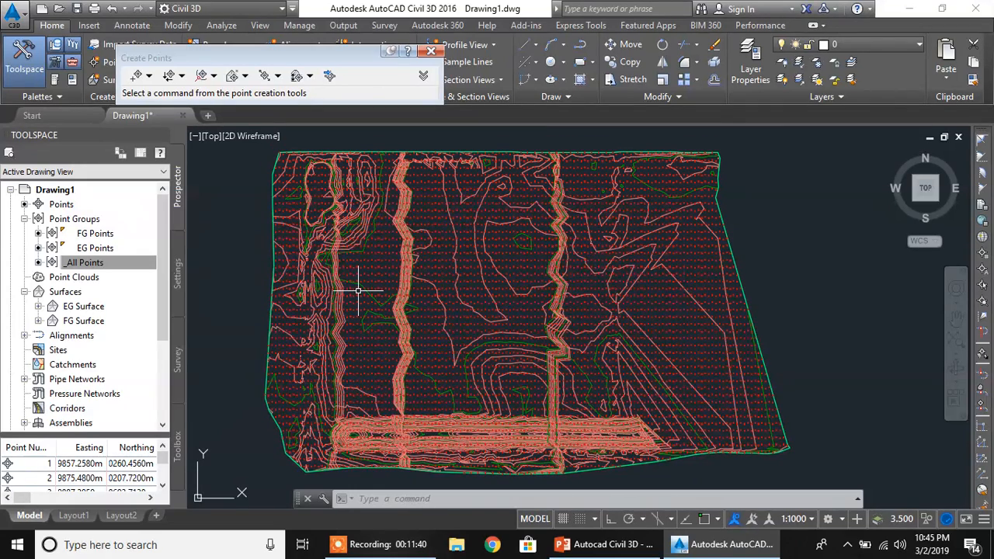
{"action": "middle_click_drag", "start_coordinate": [330, 309], "coordinate": [446, 293]}
{"action": "mouse_move", "coordinate": [576, 300]}
{"action": "middle_mouse_down"}
{"action": "mouse_move", "coordinate": [554, 321]}
{"action": "mouse_move", "coordinate": [480, 319]}
{"action": "middle_mouse_up"}
{"action": "scroll", "coordinate": [482, 316], "scroll_direction": "down", "scroll_amount": 2}
{"action": "scroll", "coordinate": [465, 324], "scroll_direction": "up", "scroll_amount": 3}
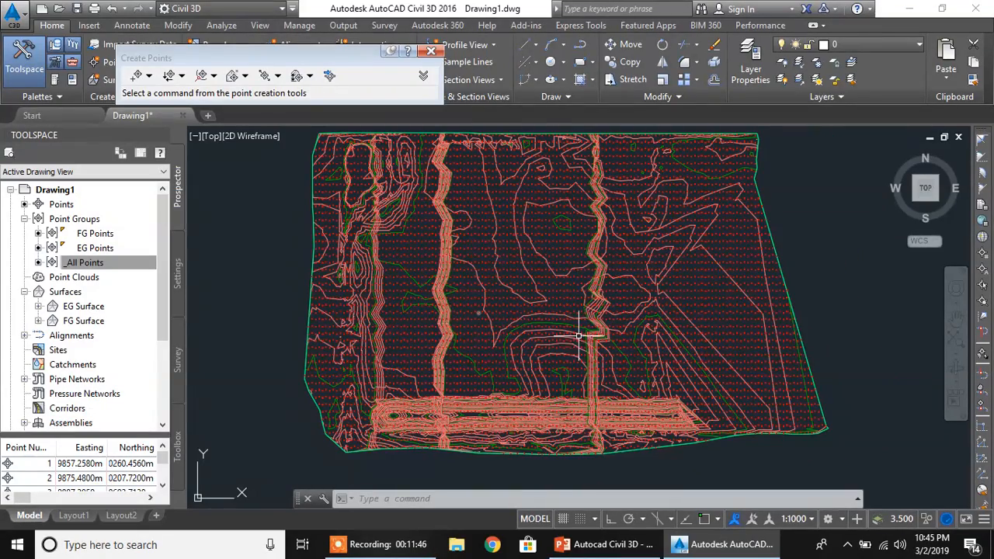
{"action": "middle_click_drag", "start_coordinate": [489, 313], "coordinate": [484, 318]}
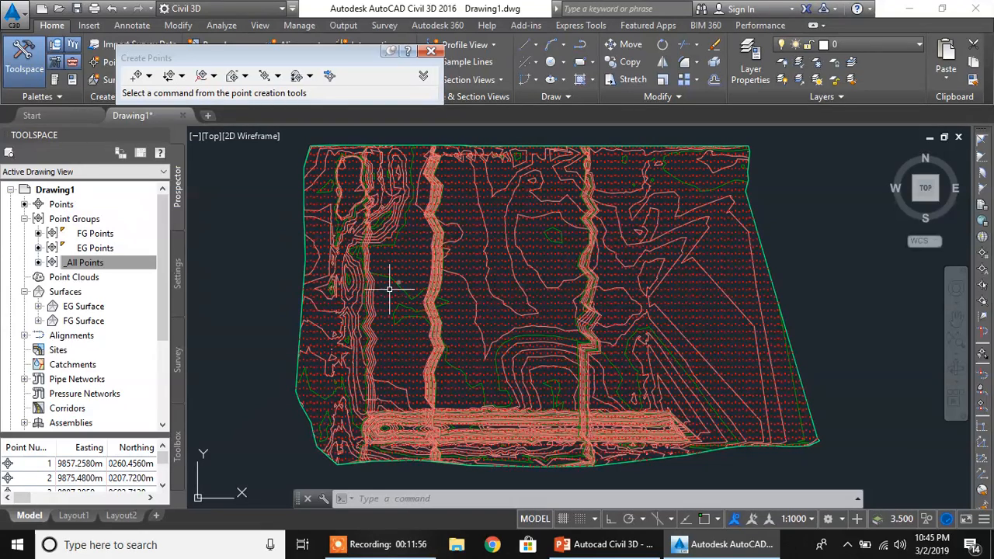
{"action": "scroll", "coordinate": [381, 289], "scroll_direction": "up", "scroll_amount": 4}
{"action": "scroll", "coordinate": [365, 289], "scroll_direction": "down", "scroll_amount": 5}
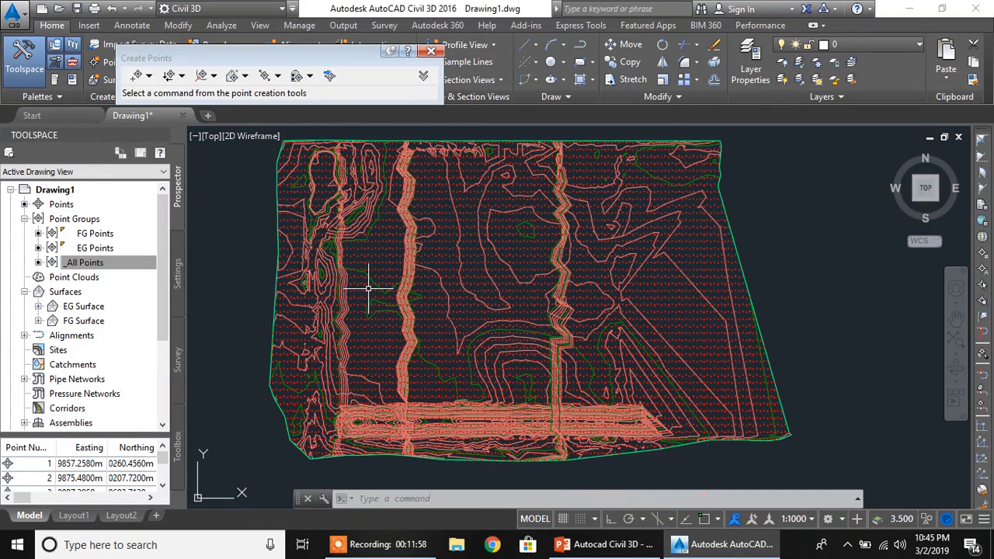
Open the point list of the _All Points group and go down to the finished-ground points in the 8000 series.
{"action": "left_click", "coordinate": [78, 262]}
{"action": "right_click", "coordinate": [102, 263]}
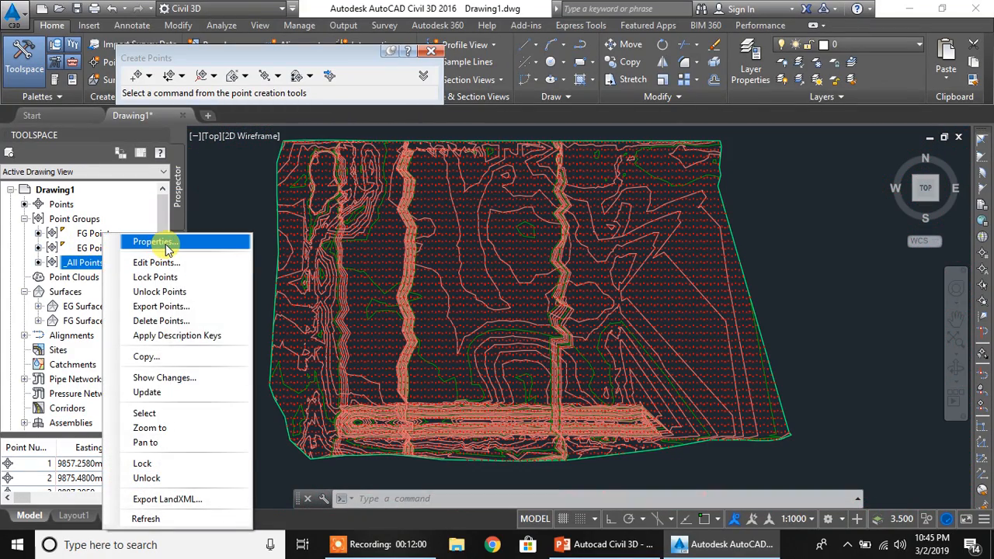
{"action": "left_click", "coordinate": [171, 241]}
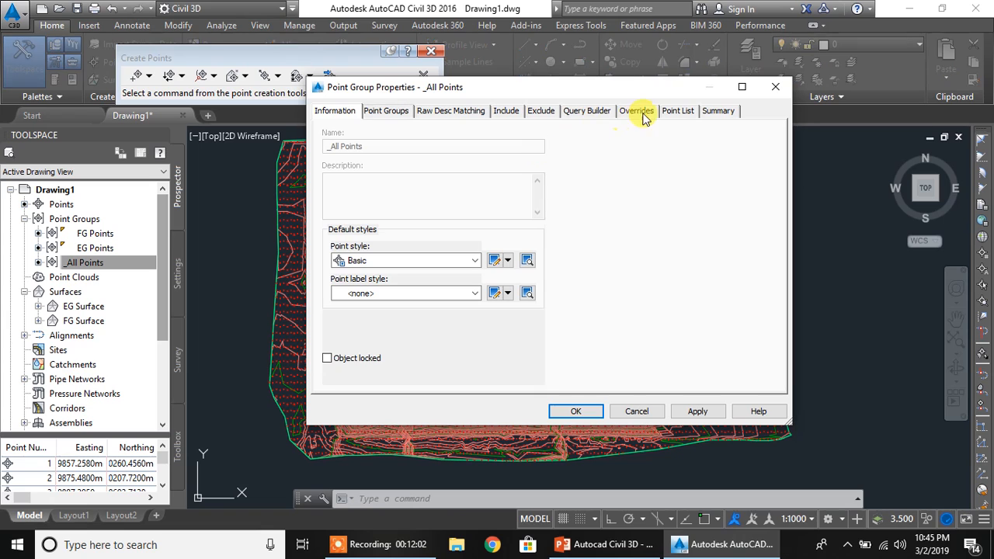
{"action": "left_click", "coordinate": [676, 114]}
{"action": "left_click_drag", "start_coordinate": [779, 143], "coordinate": [781, 266]}
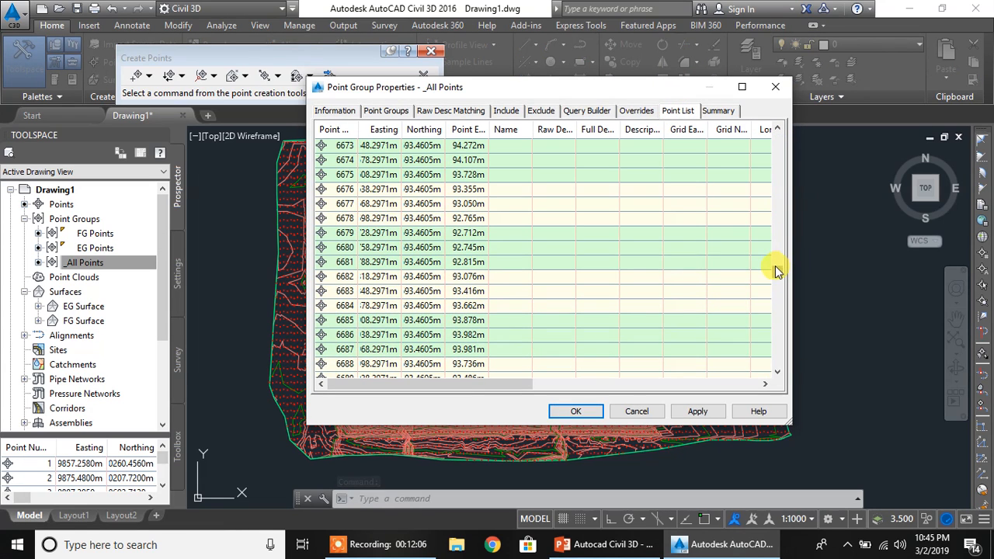
{"action": "left_click_drag", "start_coordinate": [775, 318], "coordinate": [775, 320]}
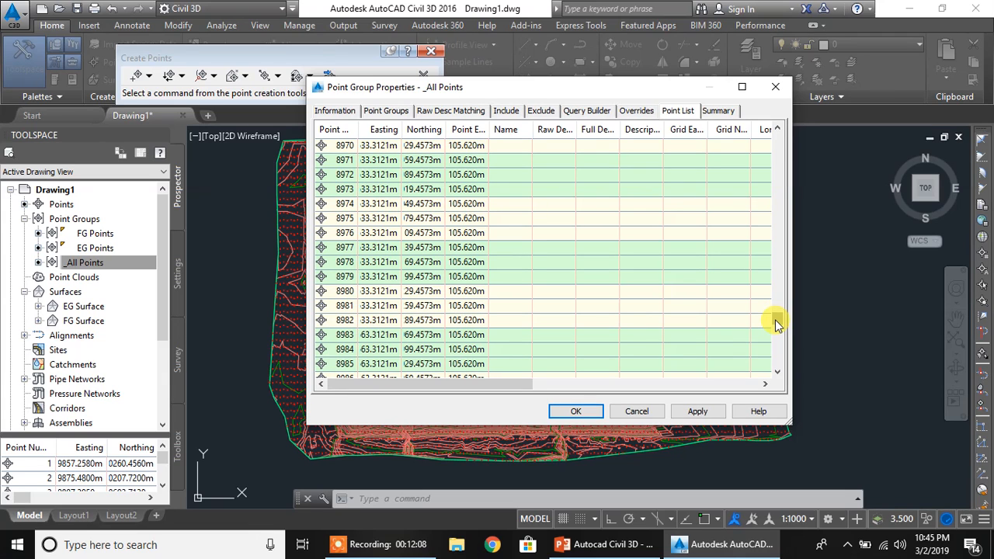
Find where the 8000 series starts in the list and compare the last existing-ground grid point with point 8000.
{"action": "left_click", "coordinate": [364, 199]}
{"action": "scroll", "coordinate": [365, 203], "scroll_direction": "up", "scroll_amount": 10}
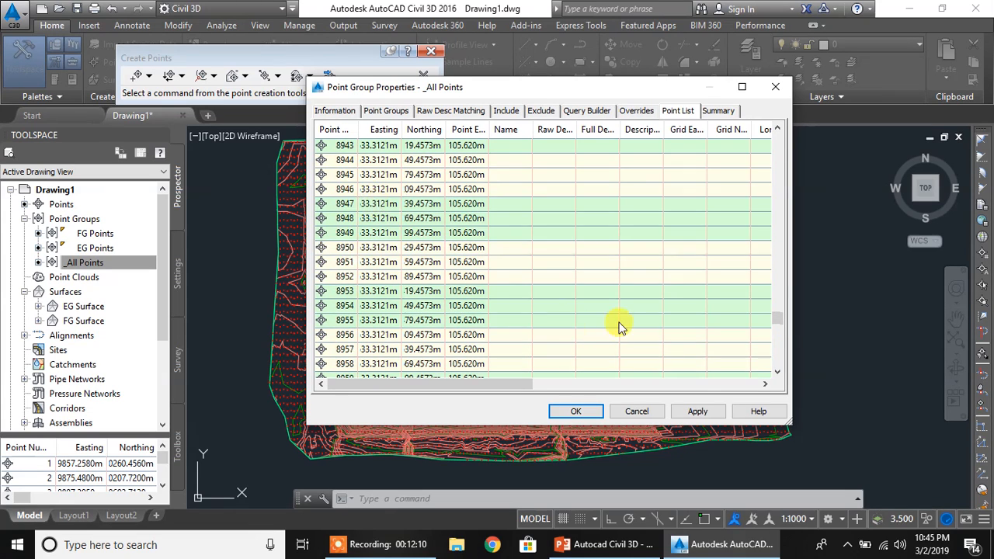
{"action": "left_click_drag", "start_coordinate": [780, 319], "coordinate": [782, 298]}
{"action": "left_click", "coordinate": [391, 160]}
{"action": "scroll", "coordinate": [383, 211], "scroll_direction": "up", "scroll_amount": 5}
{"action": "scroll", "coordinate": [373, 206], "scroll_direction": "up", "scroll_amount": 20}
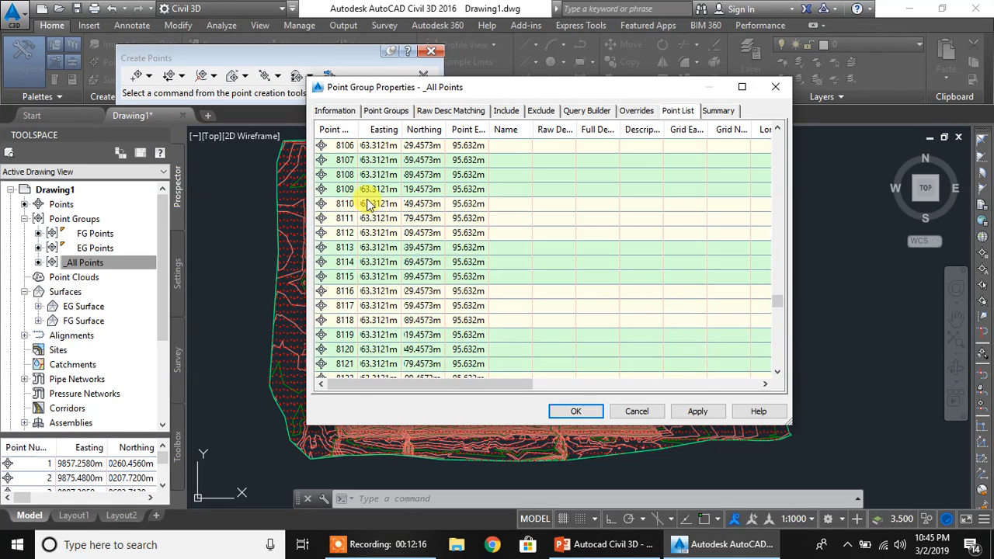
{"action": "scroll", "coordinate": [355, 194], "scroll_direction": "up", "scroll_amount": 20}
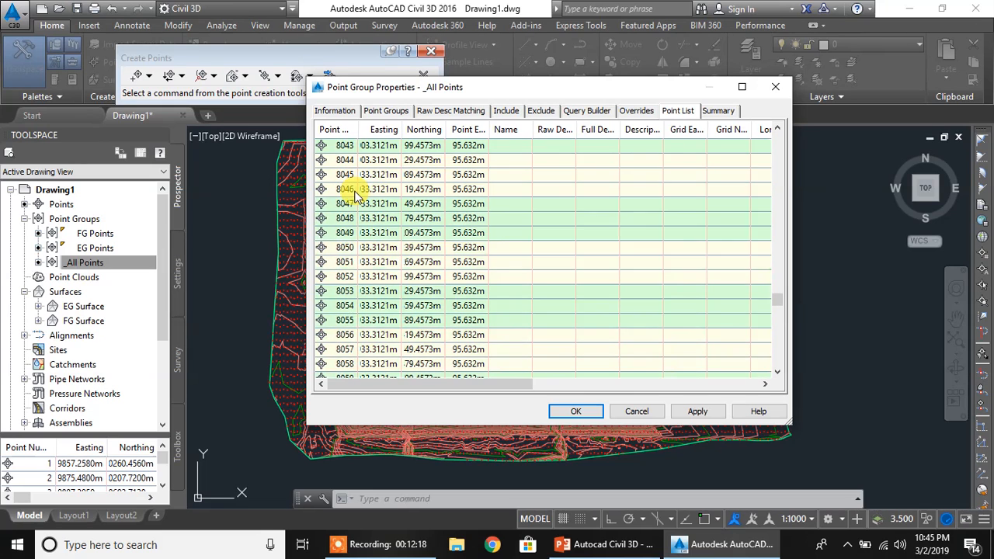
{"action": "scroll", "coordinate": [356, 194], "scroll_direction": "up", "scroll_amount": 5}
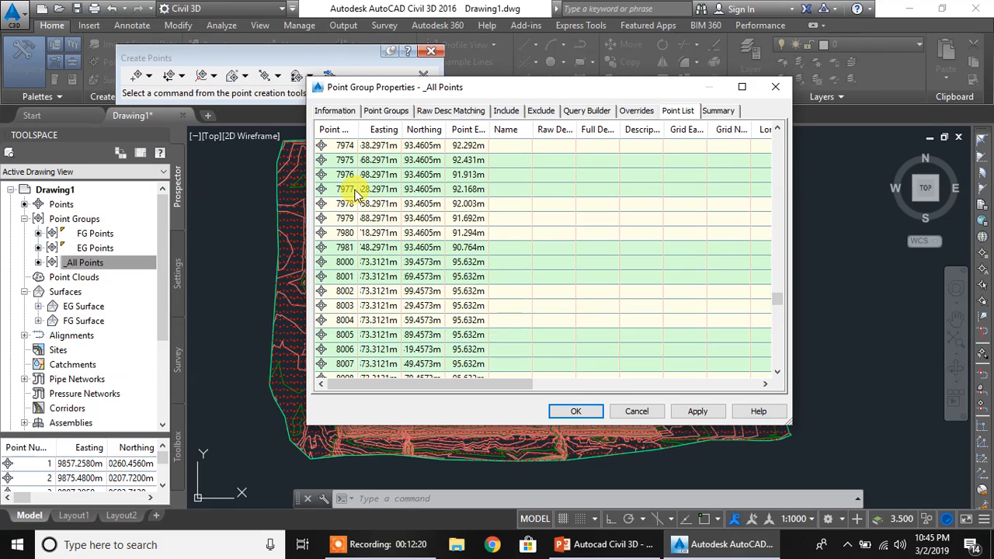
{"action": "scroll", "coordinate": [353, 203], "scroll_direction": "up", "scroll_amount": 1}
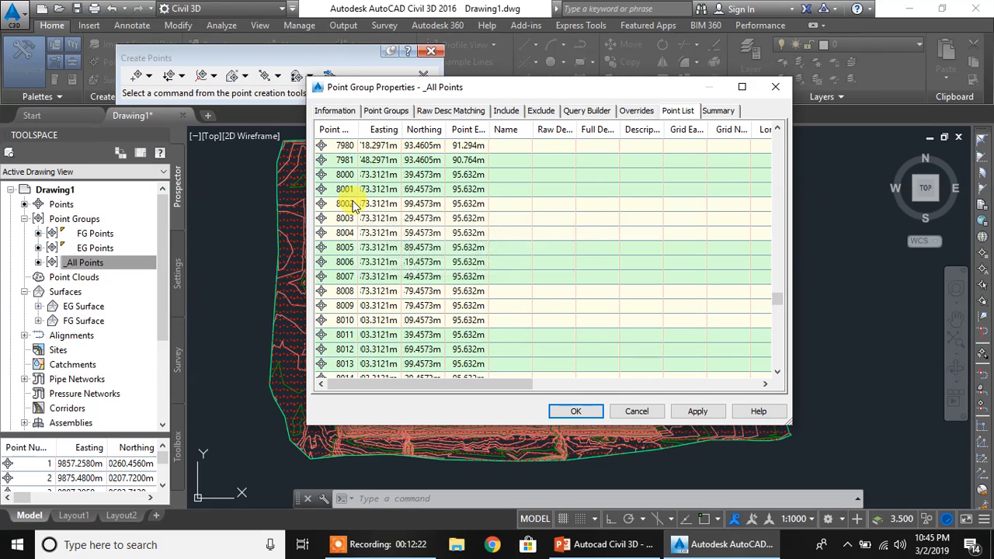
{"action": "left_click", "coordinate": [328, 160]}
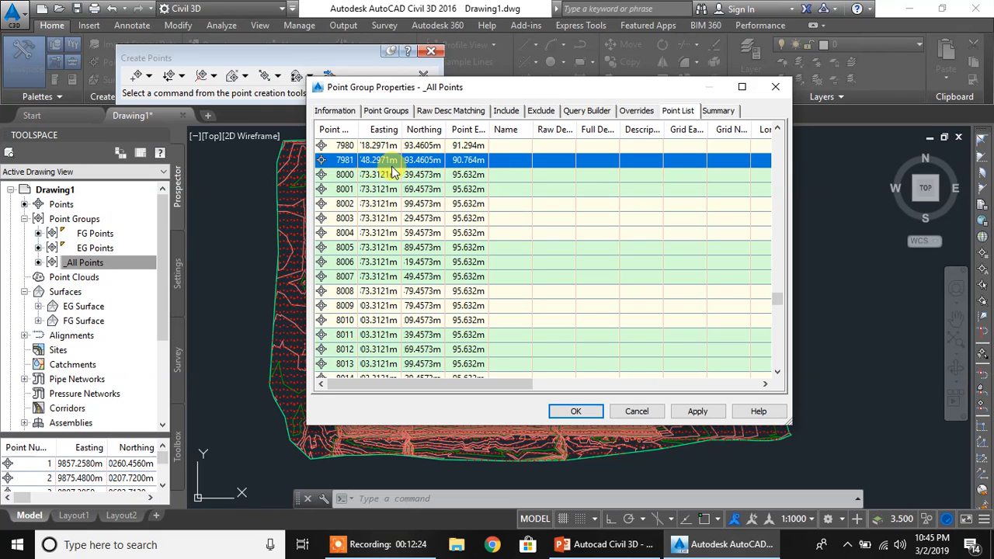
{"action": "left_click", "coordinate": [344, 175]}
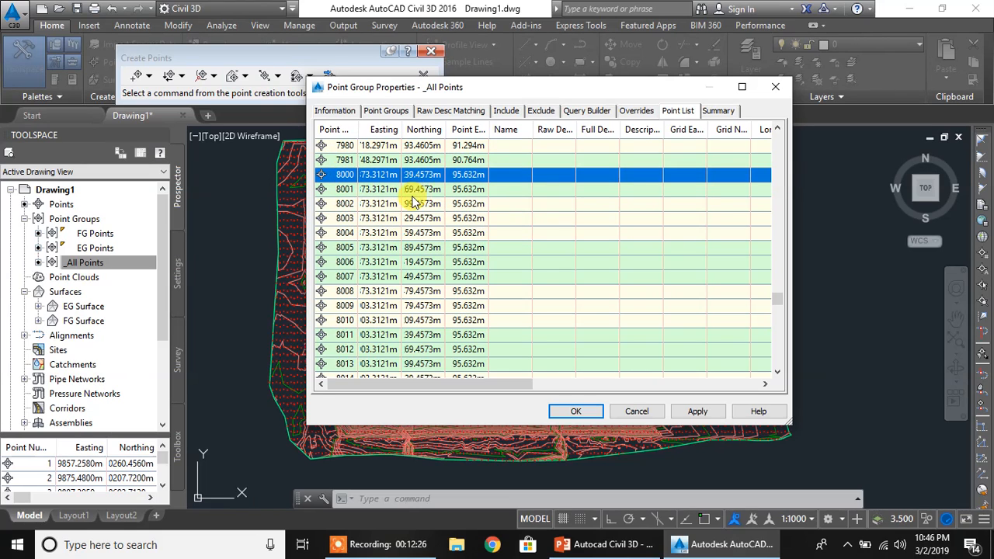
Check the final finished-ground point number at the end of the list and close the group properties.
{"action": "scroll", "coordinate": [417, 357], "scroll_direction": "down", "scroll_amount": 20}
{"action": "left_click_drag", "start_coordinate": [782, 347], "coordinate": [785, 377]}
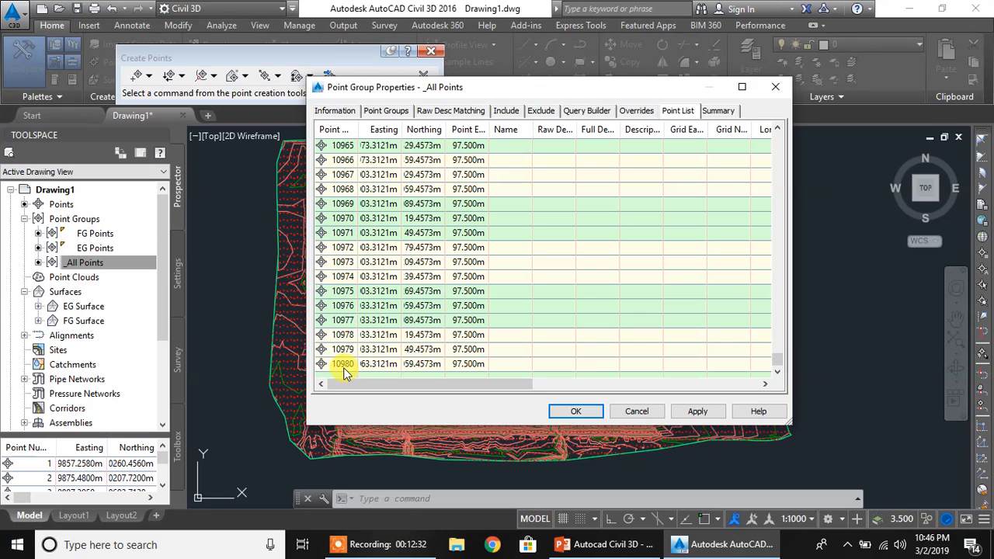
{"action": "left_click", "coordinate": [575, 412]}
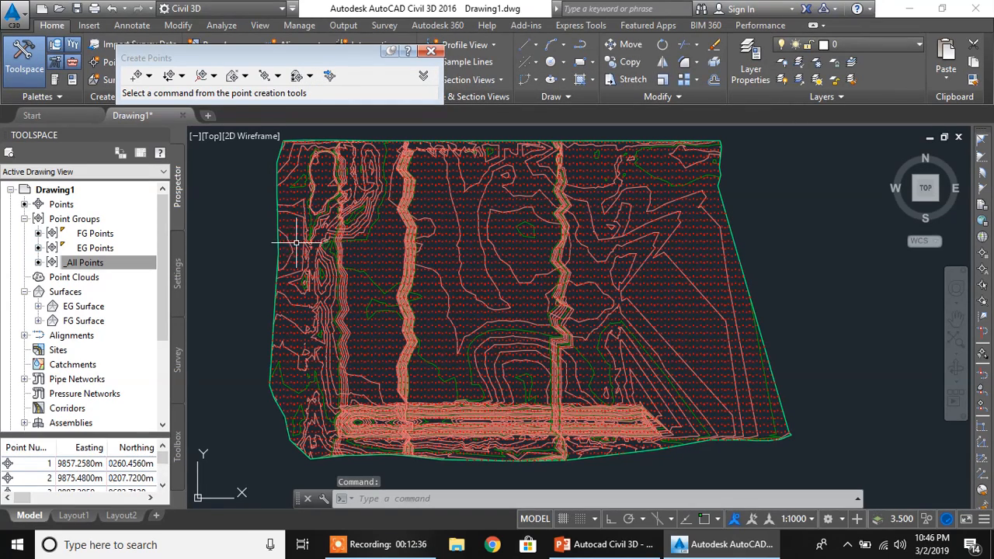
Create a new point group named "EG Grid Points".
{"action": "scroll", "coordinate": [260, 253], "scroll_direction": "down", "scroll_amount": 1}
{"action": "scroll", "coordinate": [260, 243], "scroll_direction": "up", "scroll_amount": 1}
{"action": "mouse_move", "coordinate": [261, 243]}
{"action": "middle_mouse_down"}
{"action": "mouse_move", "coordinate": [291, 253]}
{"action": "mouse_move", "coordinate": [282, 231]}
{"action": "mouse_move", "coordinate": [285, 244]}
{"action": "middle_mouse_up"}
{"action": "scroll", "coordinate": [292, 251], "scroll_direction": "down", "scroll_amount": 1}
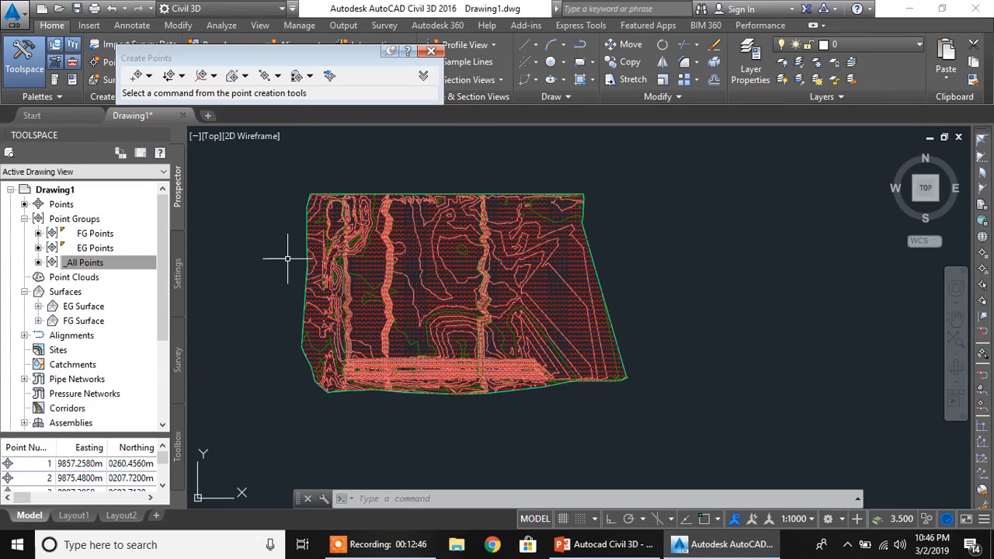
{"action": "left_click", "coordinate": [86, 219]}
{"action": "right_click", "coordinate": [99, 218]}
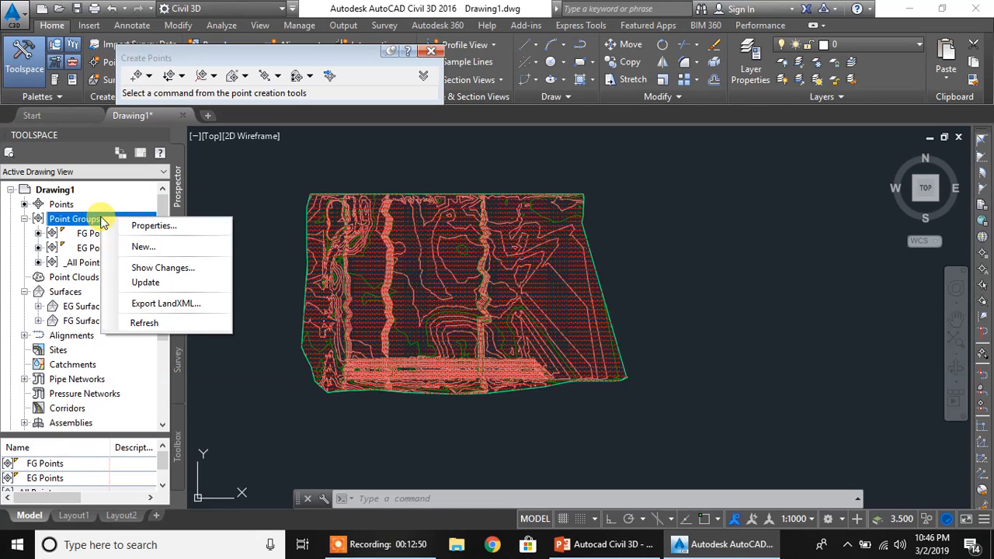
{"action": "left_click", "coordinate": [132, 248]}
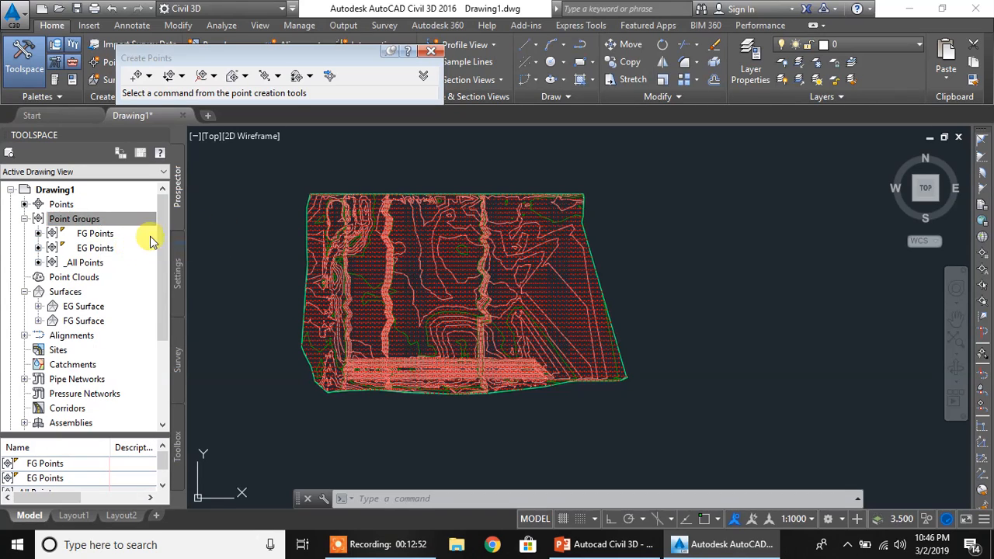
{"action": "left_click_drag", "start_coordinate": [404, 146], "coordinate": [264, 124]}
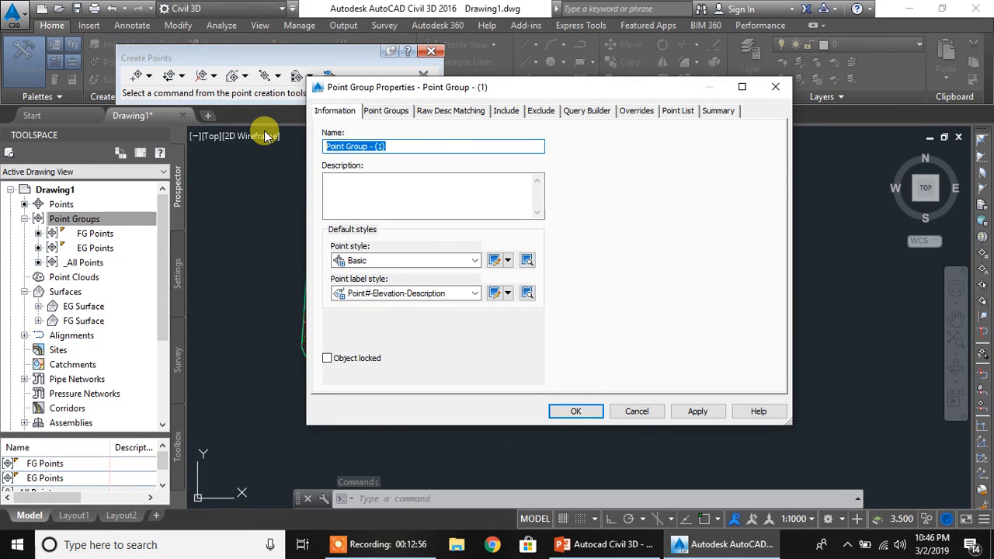
{"action": "type", "text": "EG"}
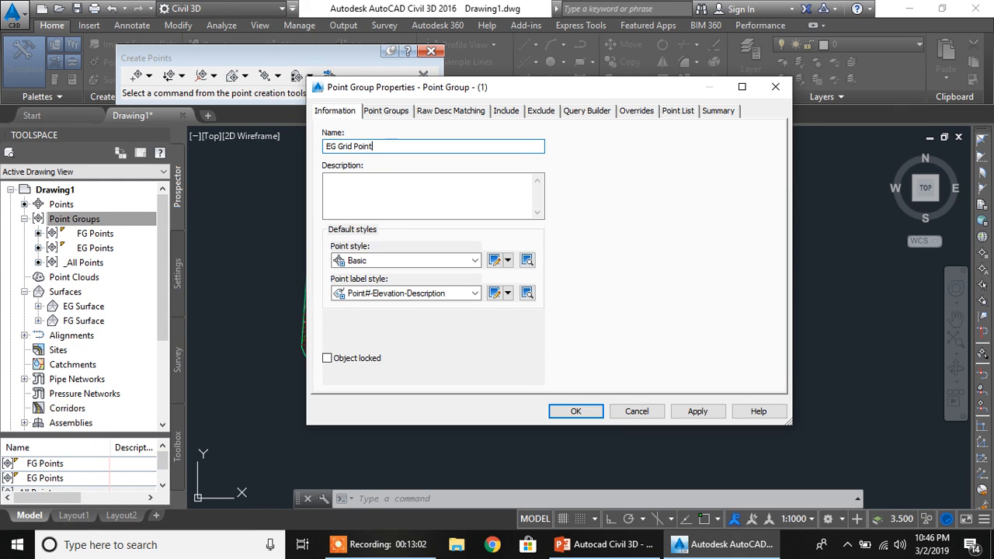
{"action": "type", "text": "Grid Points"}
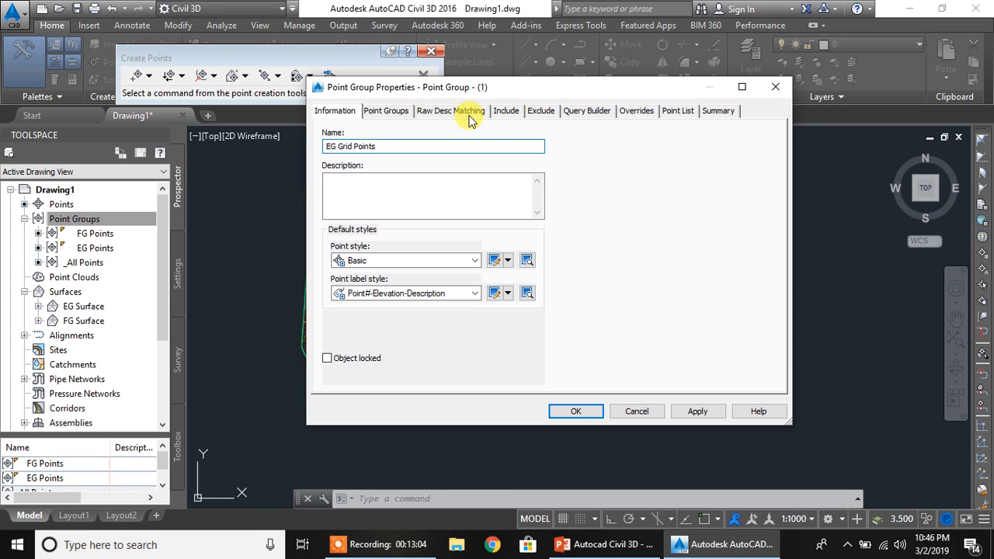
Include the points with numbers 5000-7999 in the EG Grid Points group.
{"action": "left_click", "coordinate": [506, 110]}
{"action": "left_click", "coordinate": [327, 138]}
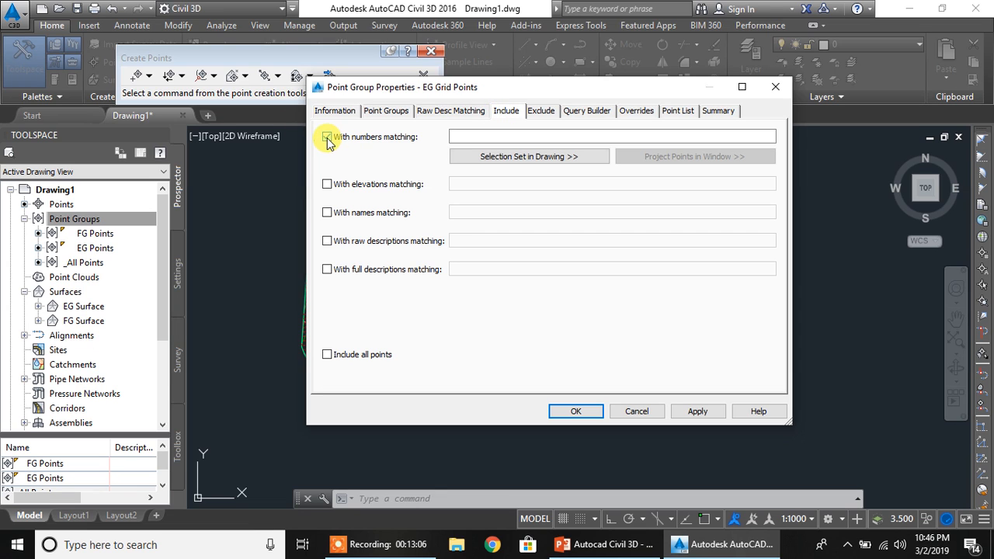
{"action": "left_click", "coordinate": [465, 139]}
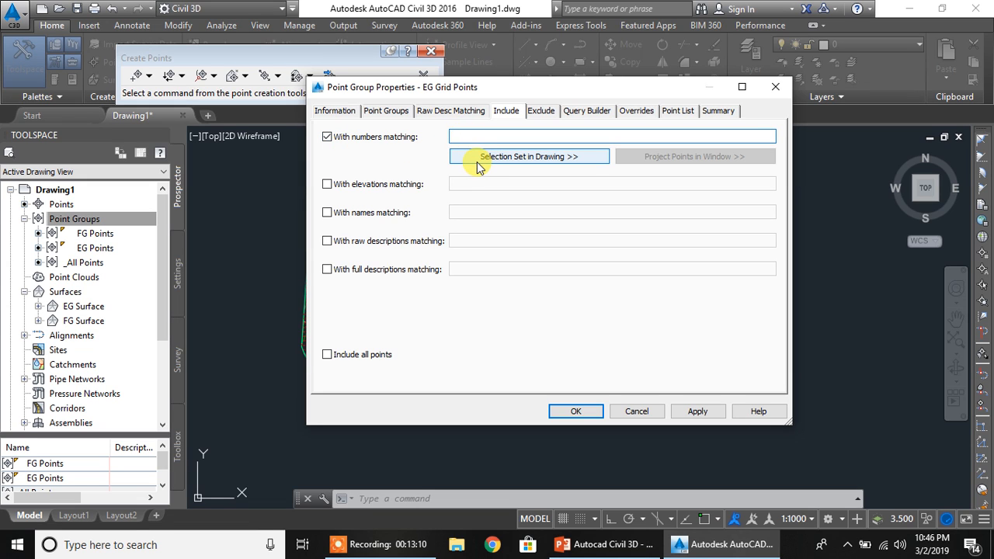
{"action": "type", "text": "5000-7999"}
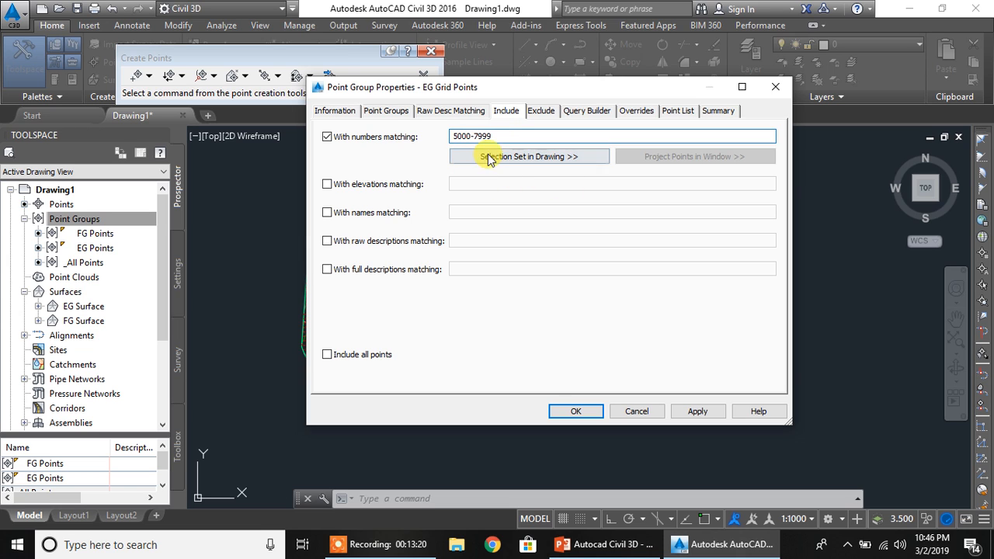
{"action": "left_click", "coordinate": [512, 158]}
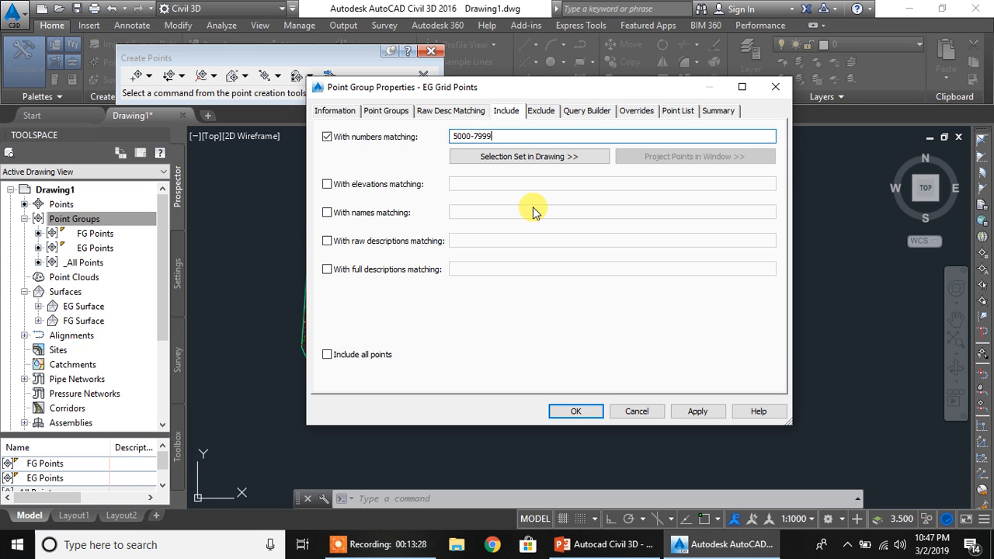
Assign the Drill Hole point style to the EG Grid Points group and review the style's display and marker settings.
{"action": "left_click", "coordinate": [337, 113]}
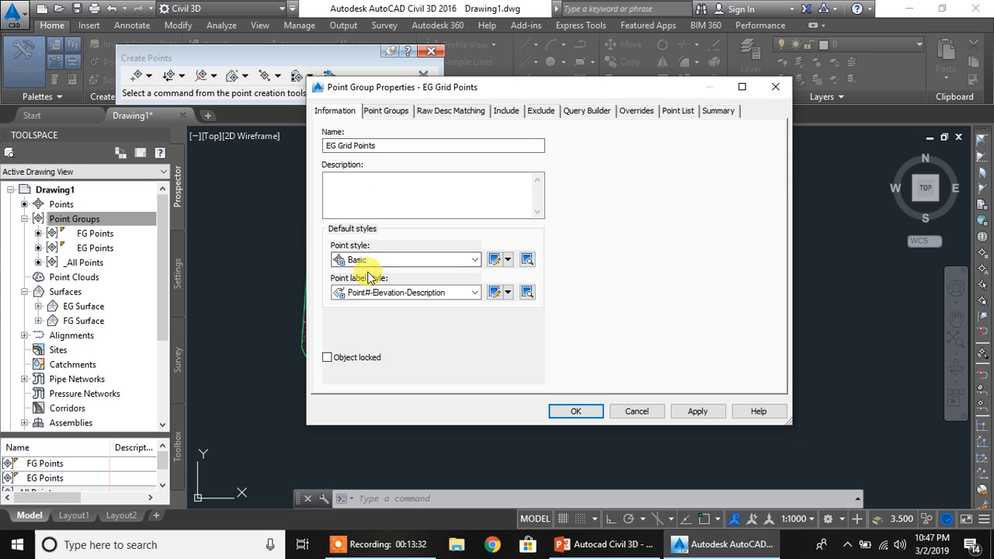
{"action": "left_click", "coordinate": [456, 261]}
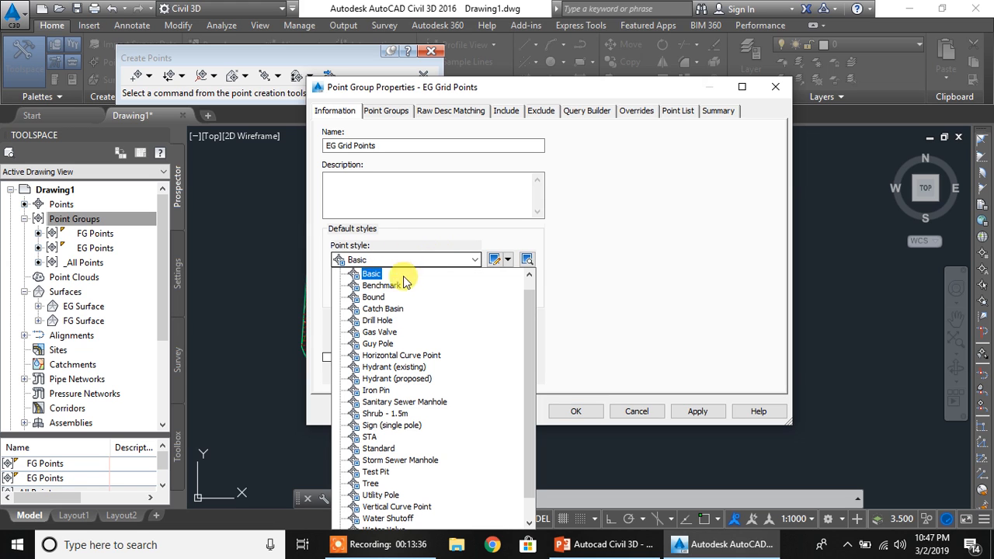
{"action": "left_click", "coordinate": [380, 321]}
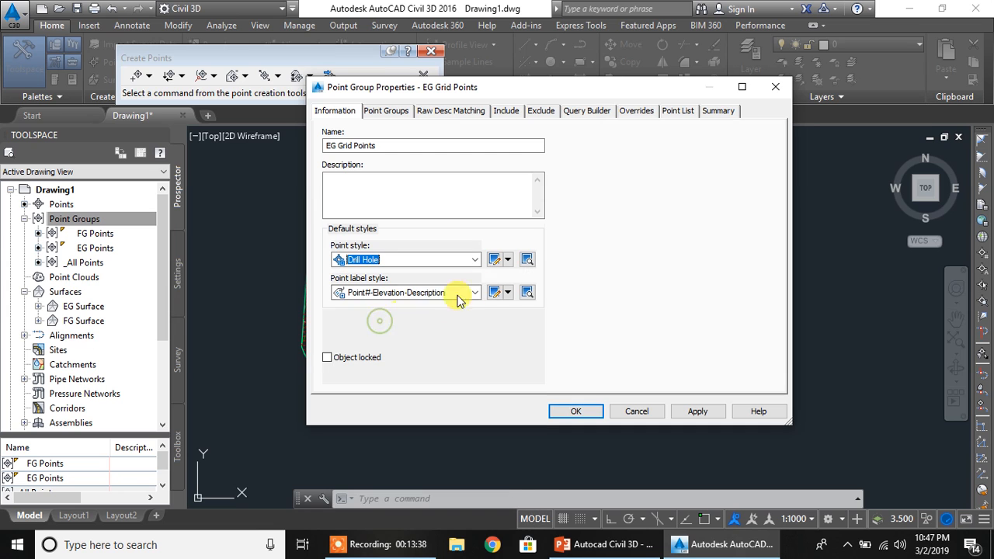
{"action": "left_click", "coordinate": [497, 259]}
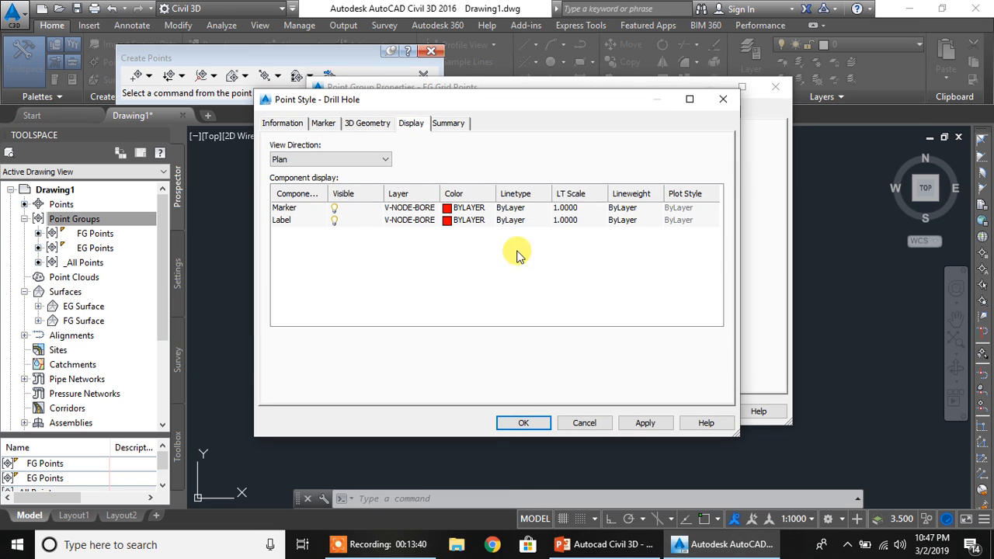
{"action": "left_click", "coordinate": [362, 124]}
{"action": "left_click", "coordinate": [325, 124]}
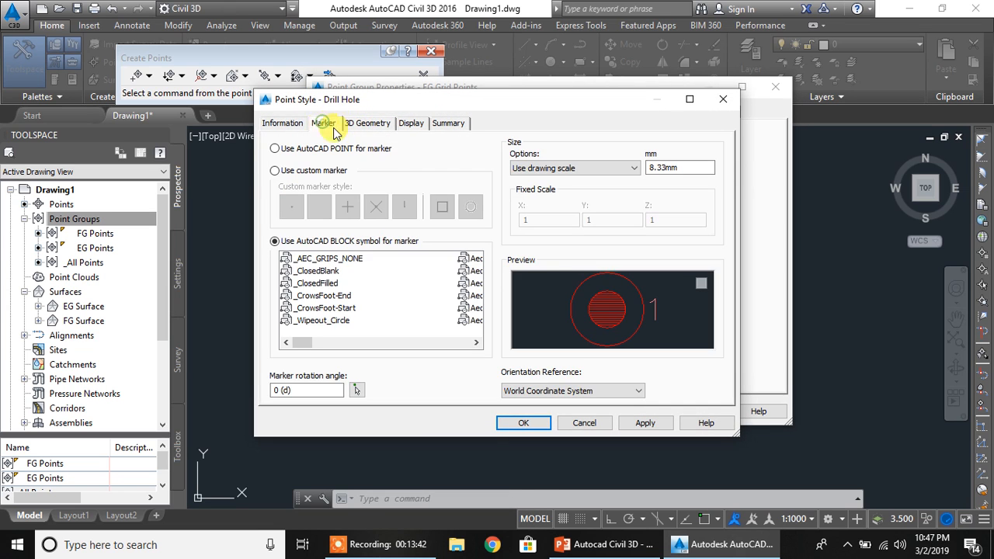
{"action": "left_click", "coordinate": [536, 429]}
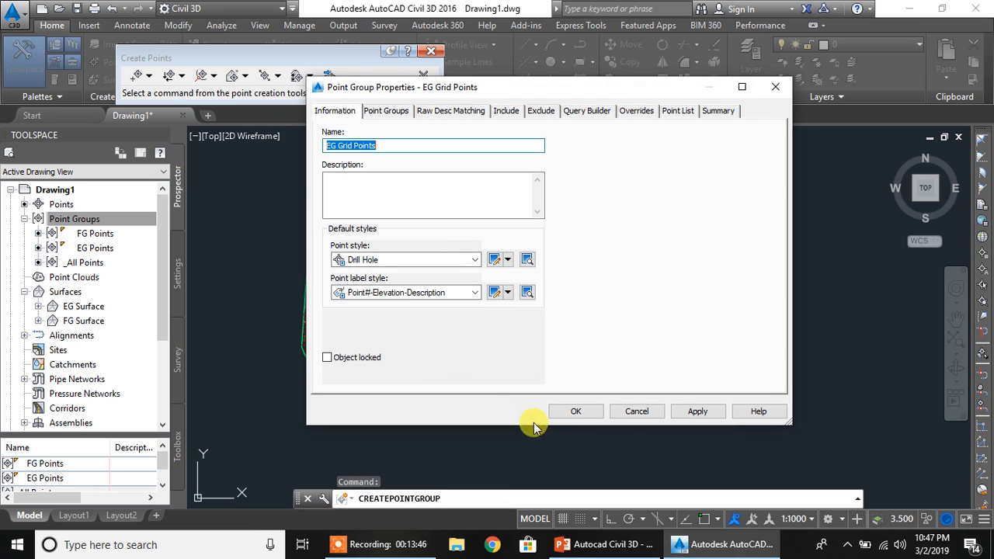
Set the EG Grid Points label style to Elevation Only and apply the group's properties.
{"action": "left_click", "coordinate": [450, 292]}
{"action": "left_click", "coordinate": [380, 341]}
{"action": "left_click", "coordinate": [404, 292]}
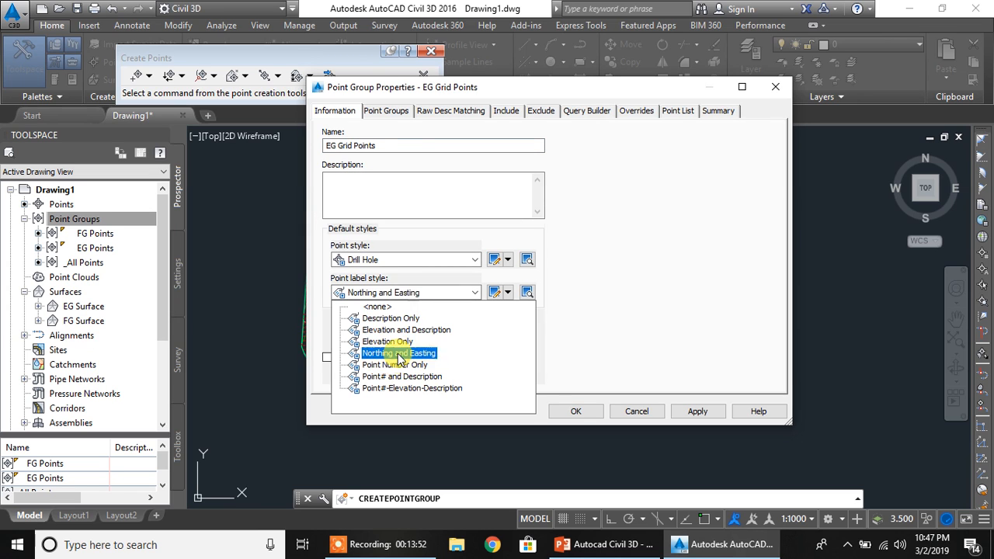
{"action": "left_click", "coordinate": [386, 341]}
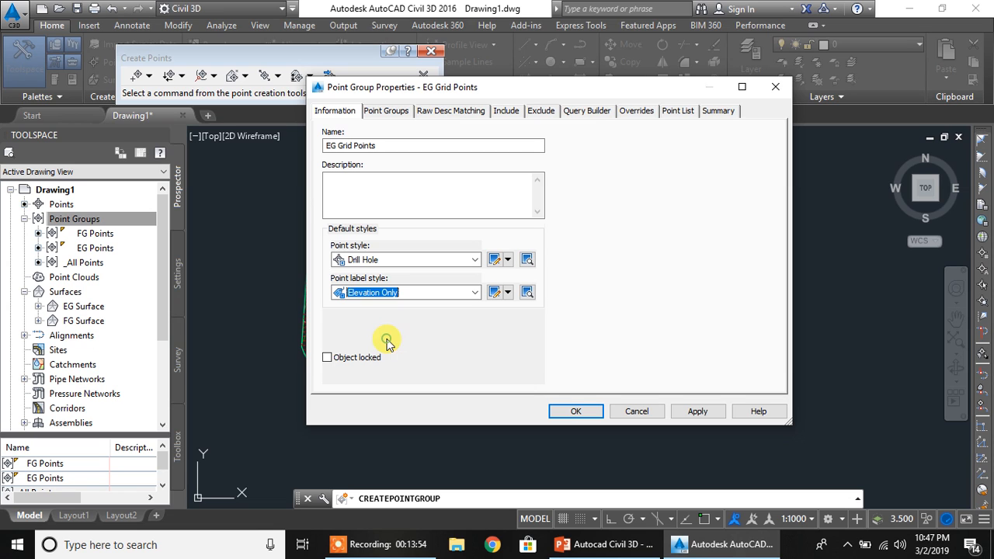
{"action": "left_click", "coordinate": [696, 411]}
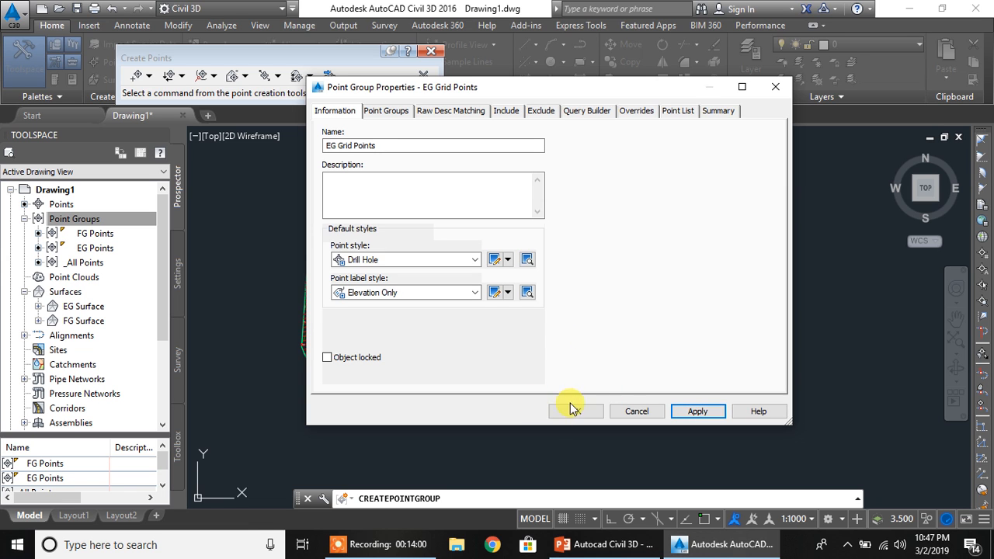
{"action": "left_click", "coordinate": [575, 412]}
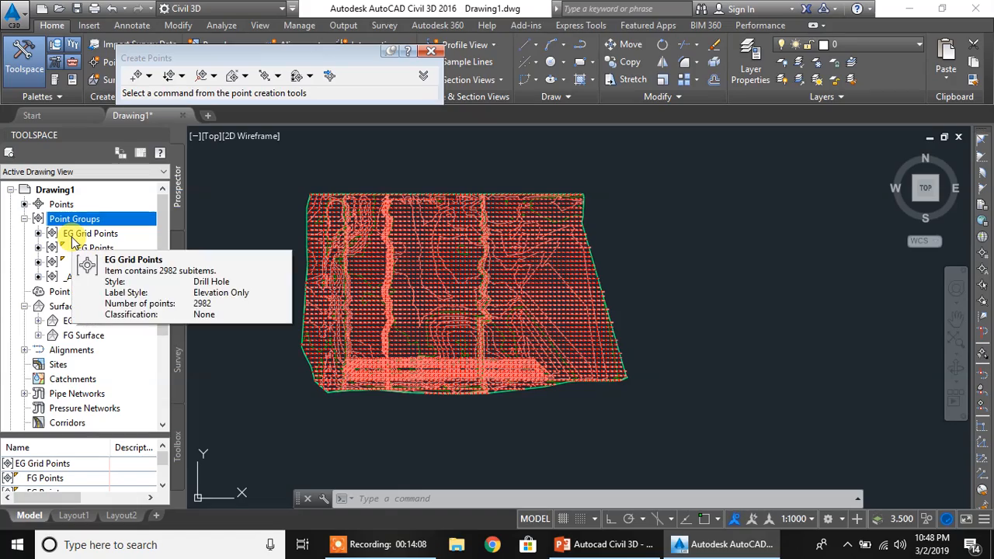
Inspect the existing-ground grid labels up close and create another point group named "FG Grid Points".
{"action": "scroll", "coordinate": [373, 242], "scroll_direction": "up", "scroll_amount": 6}
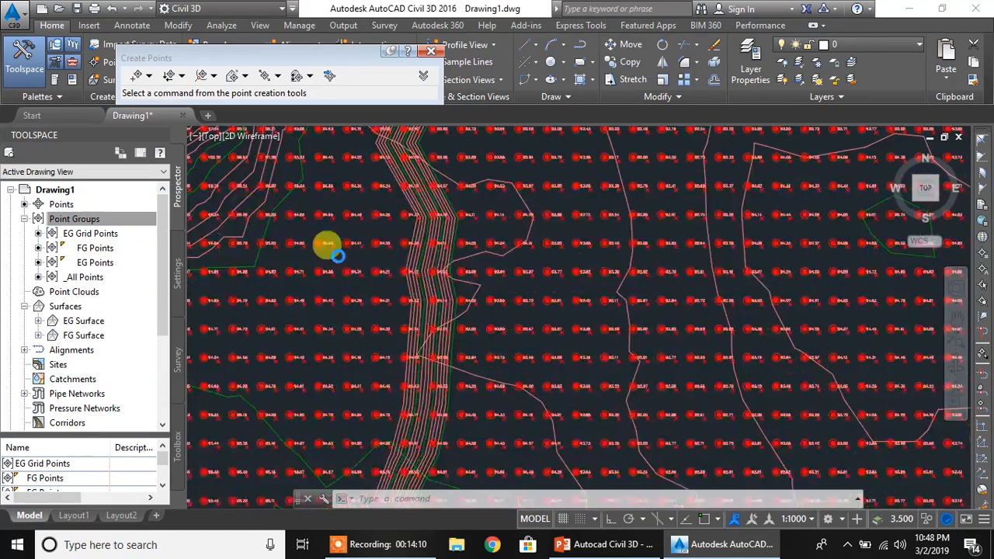
{"action": "scroll", "coordinate": [341, 249], "scroll_direction": "up", "scroll_amount": 5}
{"action": "scroll", "coordinate": [468, 227], "scroll_direction": "down", "scroll_amount": 10}
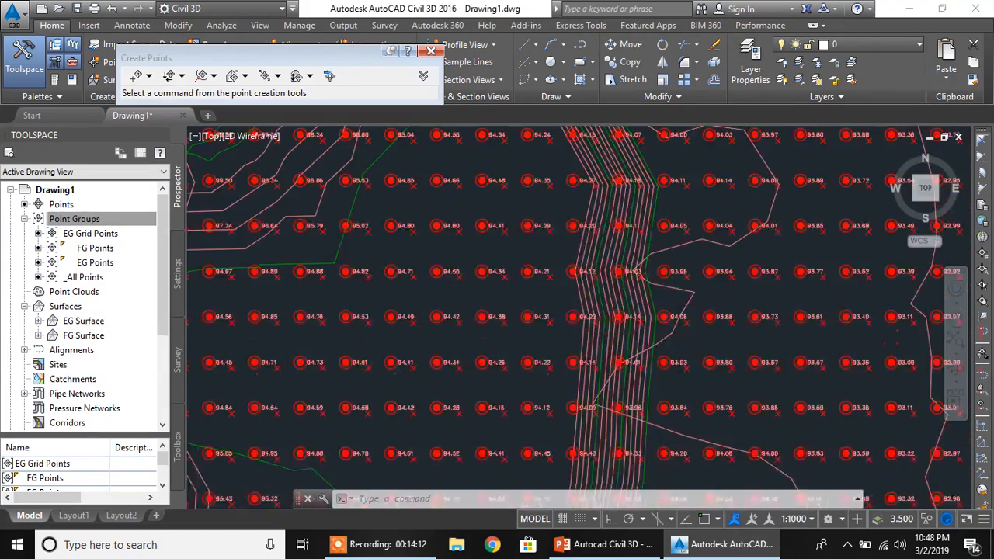
{"action": "left_click", "coordinate": [85, 219]}
{"action": "right_click", "coordinate": [112, 221]}
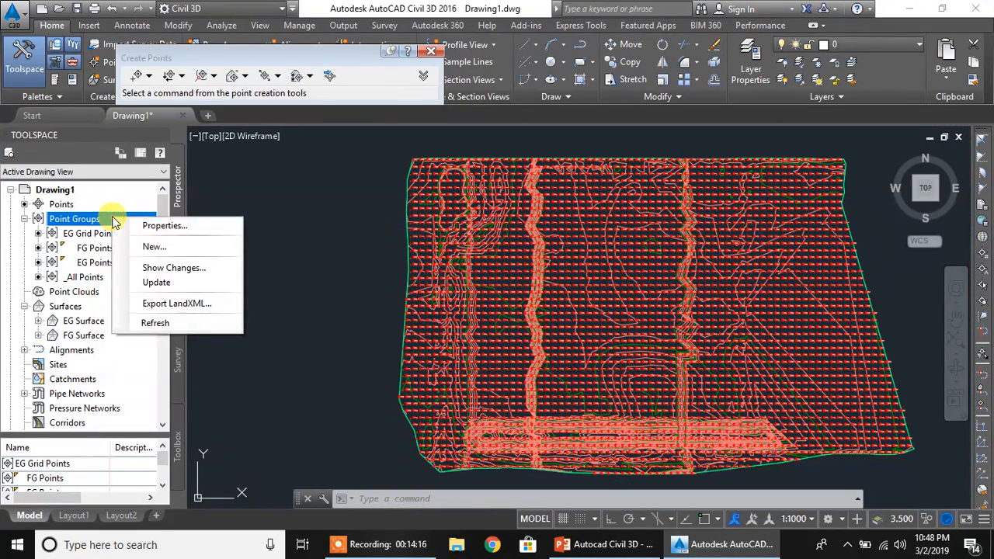
{"action": "left_click", "coordinate": [81, 221]}
{"action": "right_click", "coordinate": [104, 221]}
{"action": "left_click", "coordinate": [128, 246]}
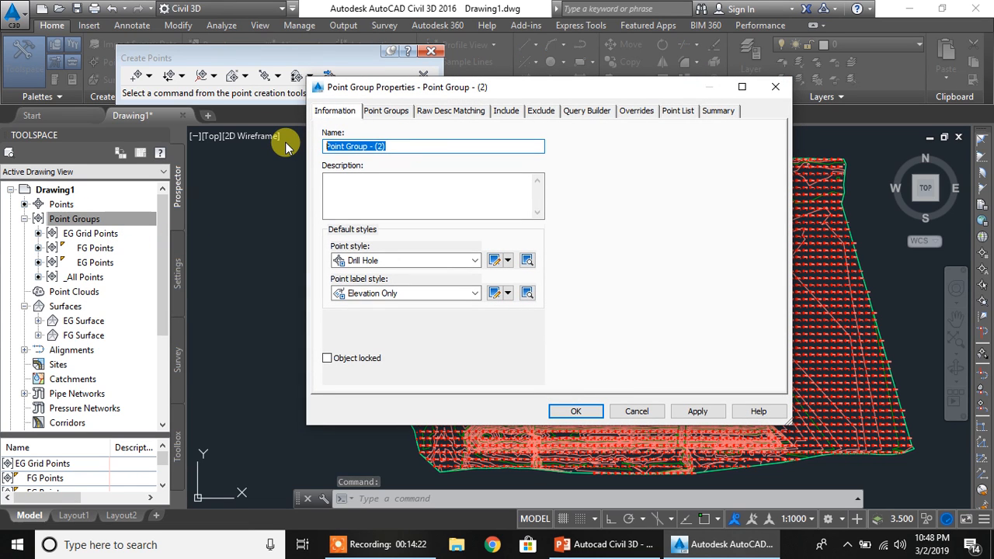
{"action": "type", "text": "FG Grid Points"}
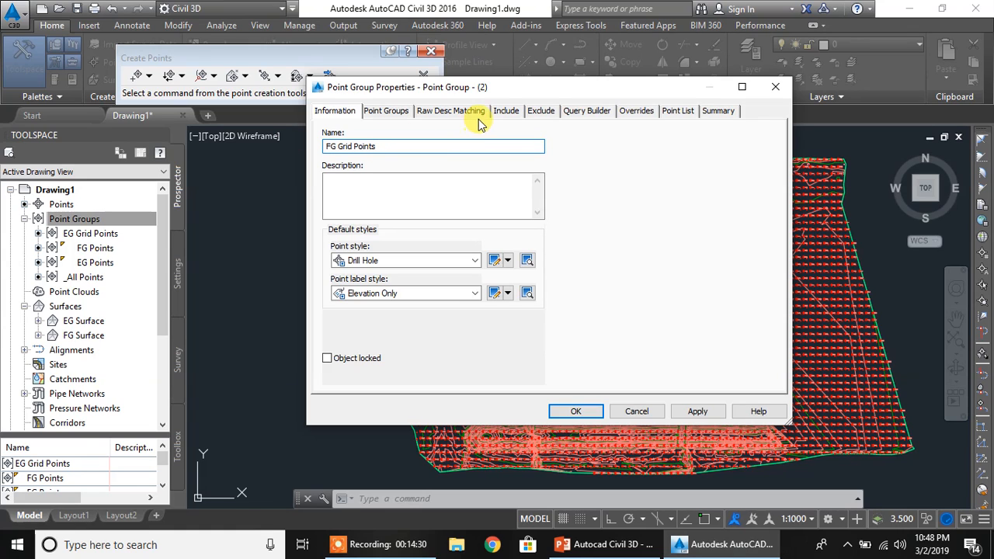
Include the points with numbers 8000-11000 in the FG Grid Points group.
{"action": "left_click", "coordinate": [501, 114]}
{"action": "left_click", "coordinate": [327, 138]}
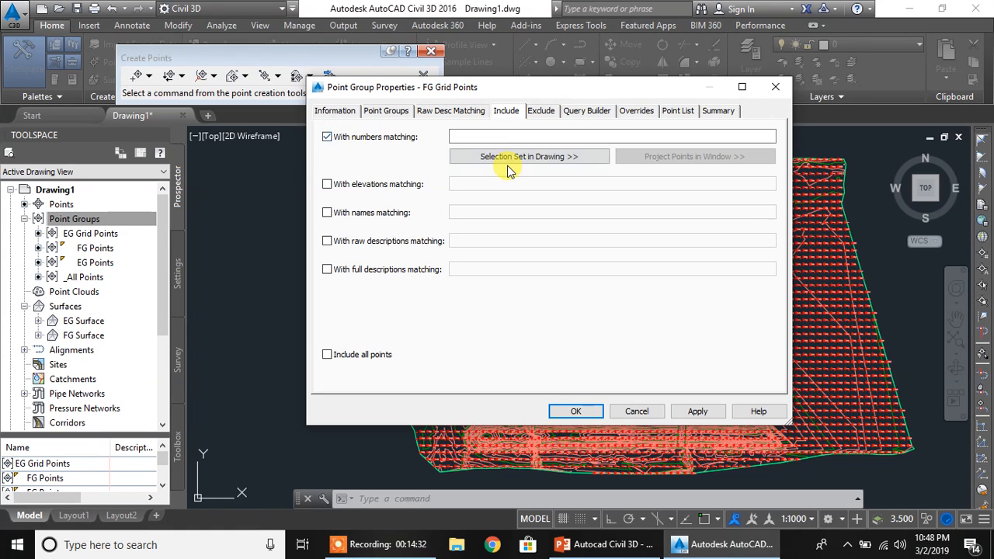
{"action": "left_click", "coordinate": [457, 136]}
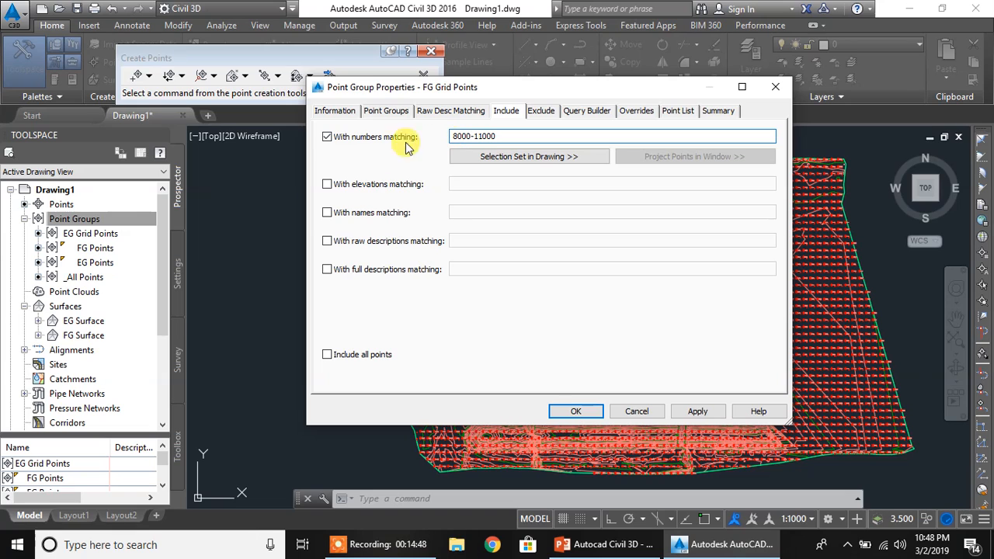
Assign the Standard point style to the FG Grid Points group.
{"action": "left_click", "coordinate": [336, 111]}
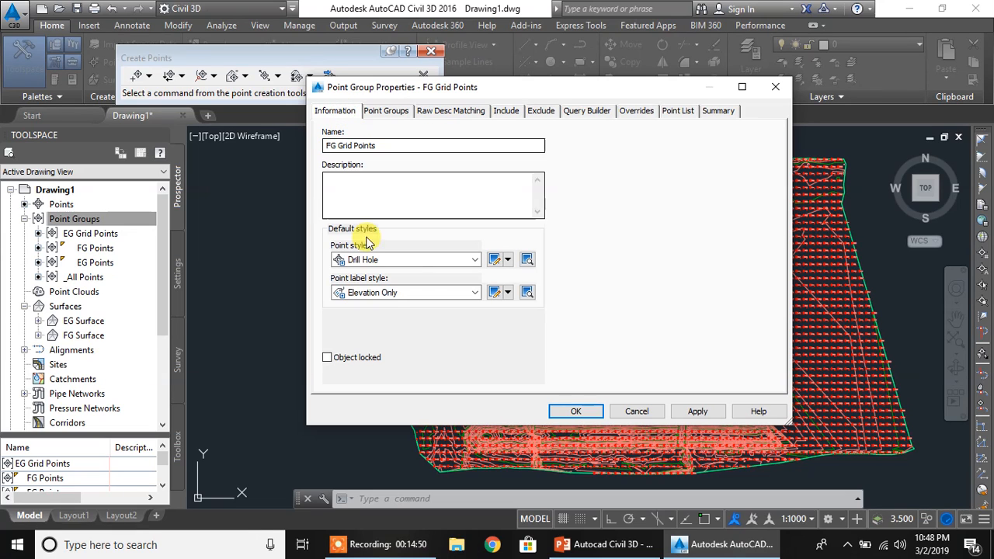
{"action": "left_click", "coordinate": [423, 260]}
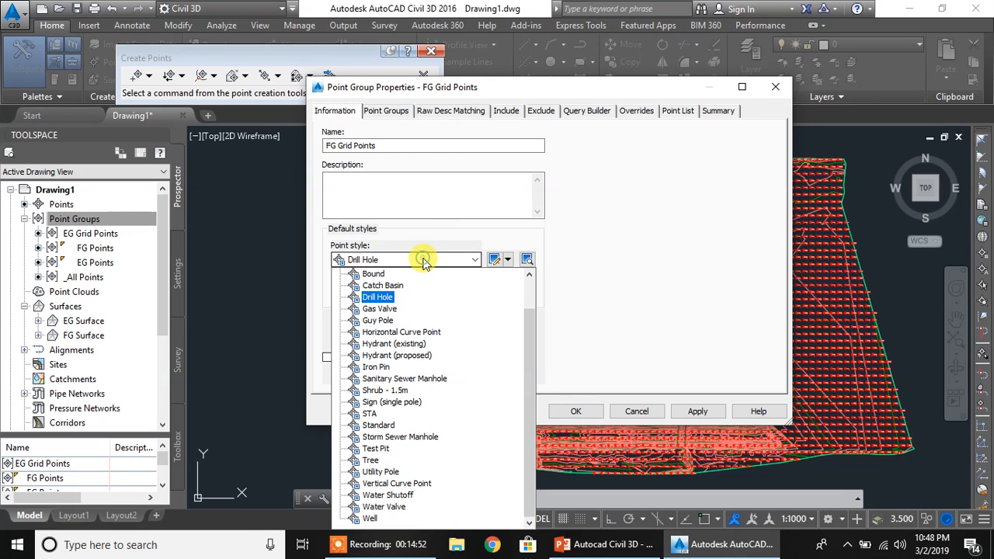
{"action": "left_click", "coordinate": [380, 425]}
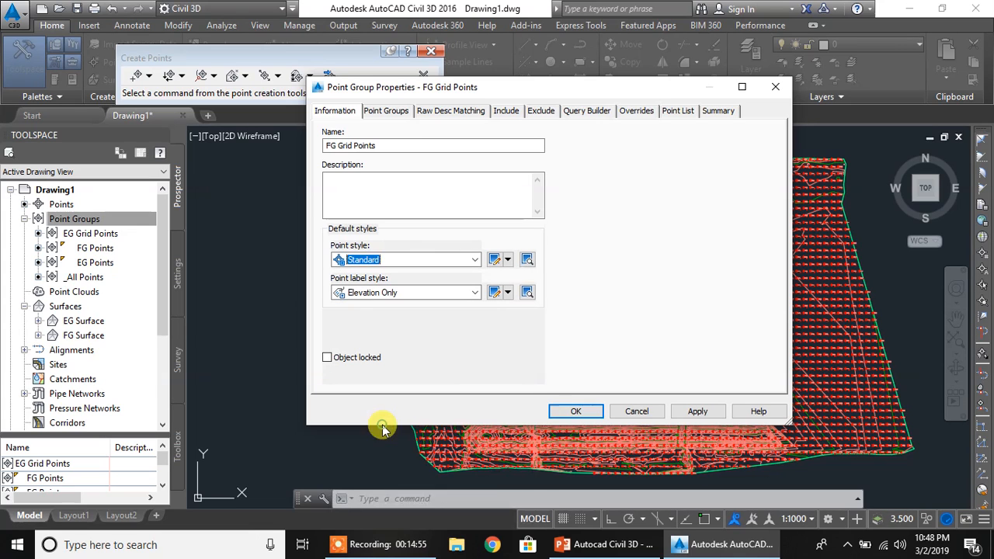
Edit the Standard point style so its marker displays in yellow in plan view.
{"action": "left_click", "coordinate": [495, 259]}
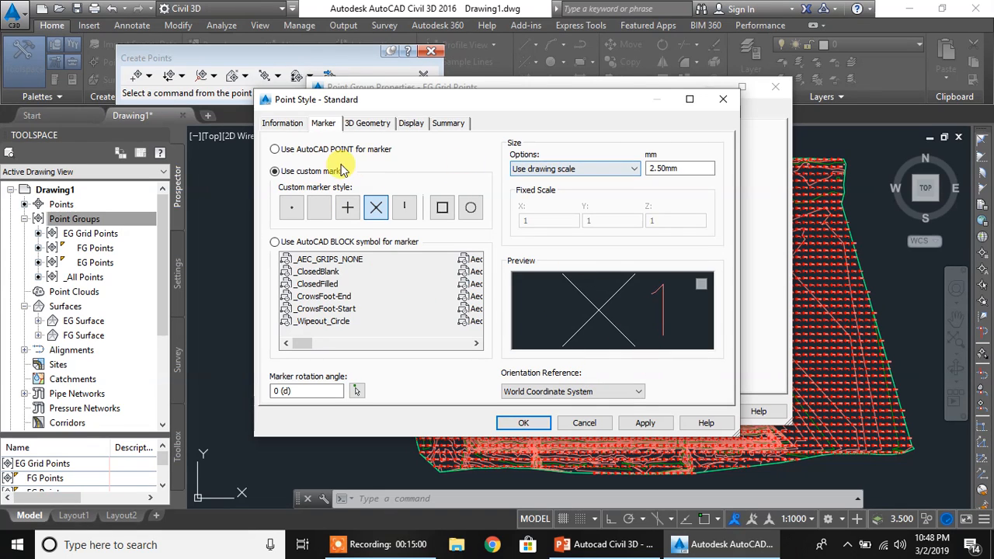
{"action": "left_click", "coordinate": [412, 124]}
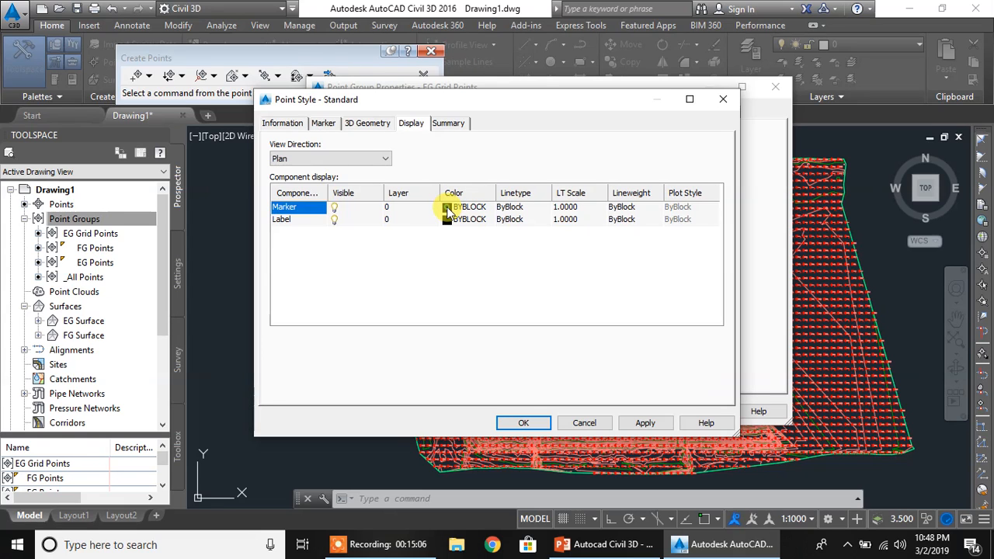
{"action": "left_click", "coordinate": [449, 208]}
{"action": "left_click", "coordinate": [161, 219]}
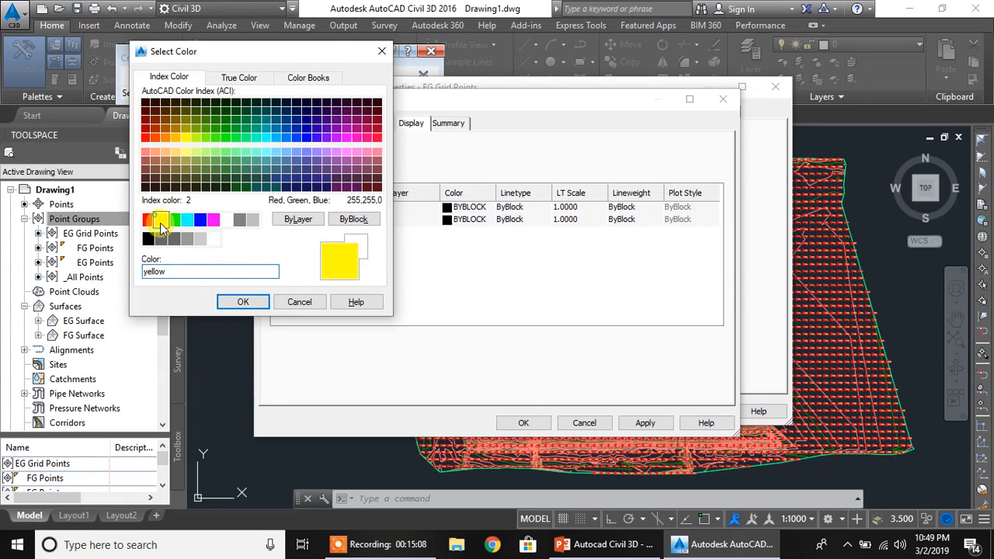
{"action": "left_click", "coordinate": [240, 303]}
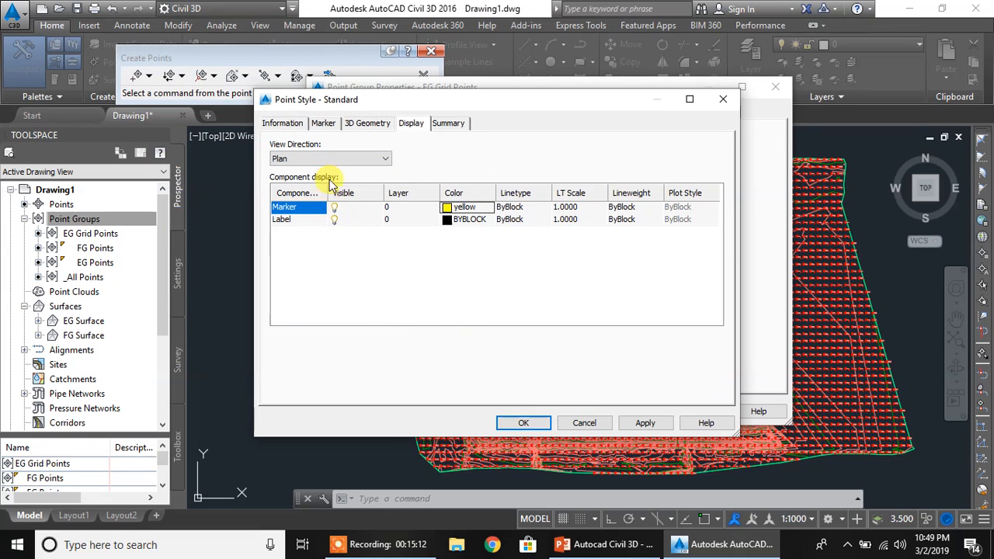
{"action": "left_click", "coordinate": [523, 424]}
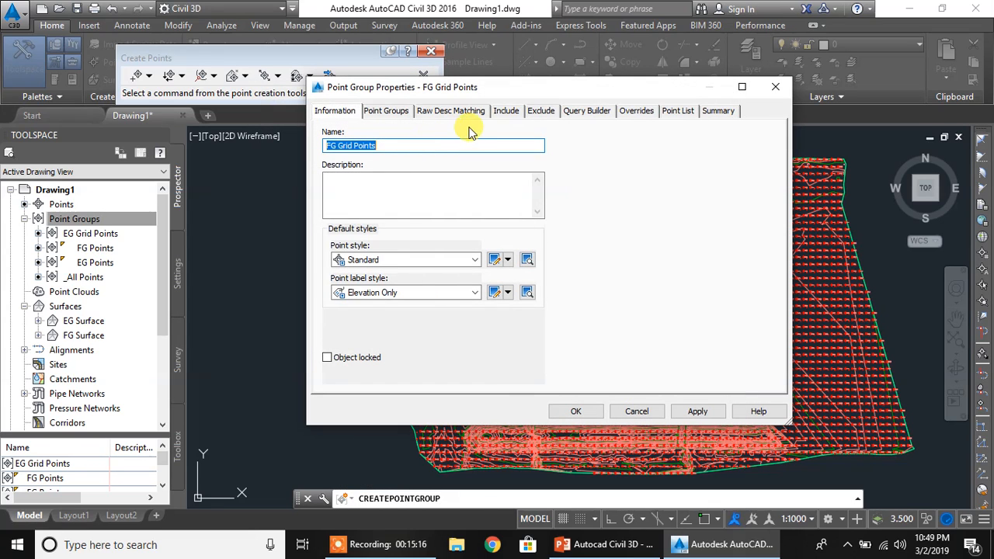
Check the included point number range and confirm the FG Grid Points group with Standard points and Elevation Only labels.
{"action": "left_click", "coordinate": [509, 112]}
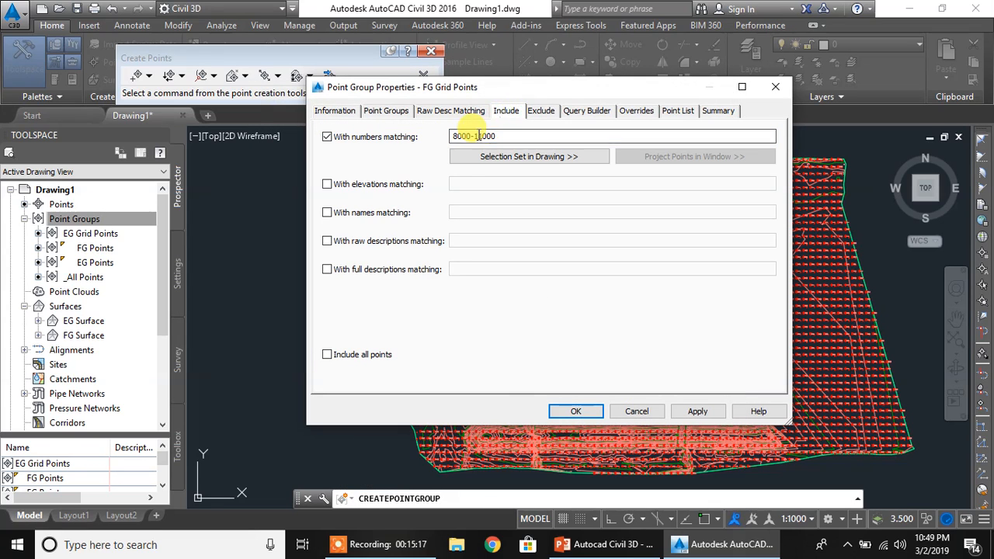
{"action": "left_click", "coordinate": [334, 111]}
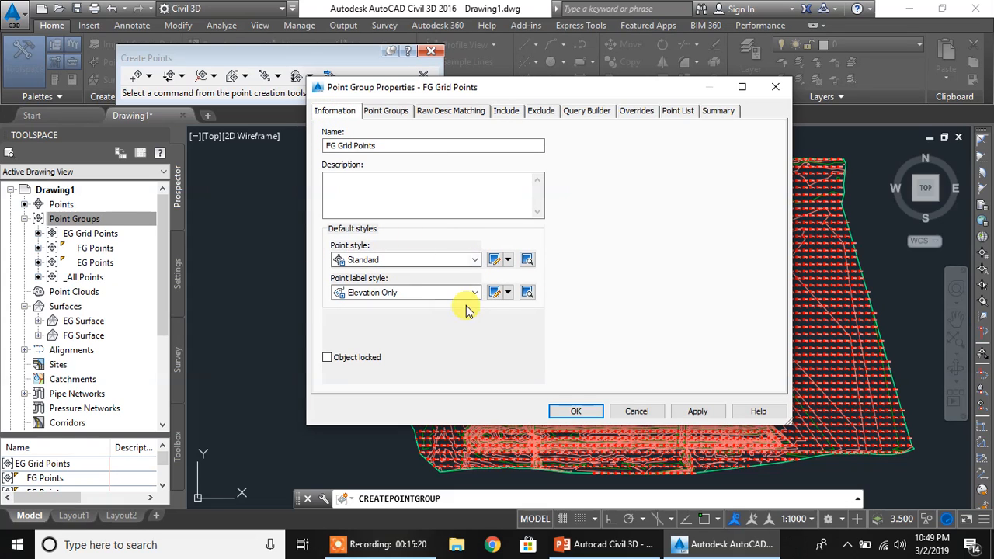
{"action": "left_click", "coordinate": [697, 414]}
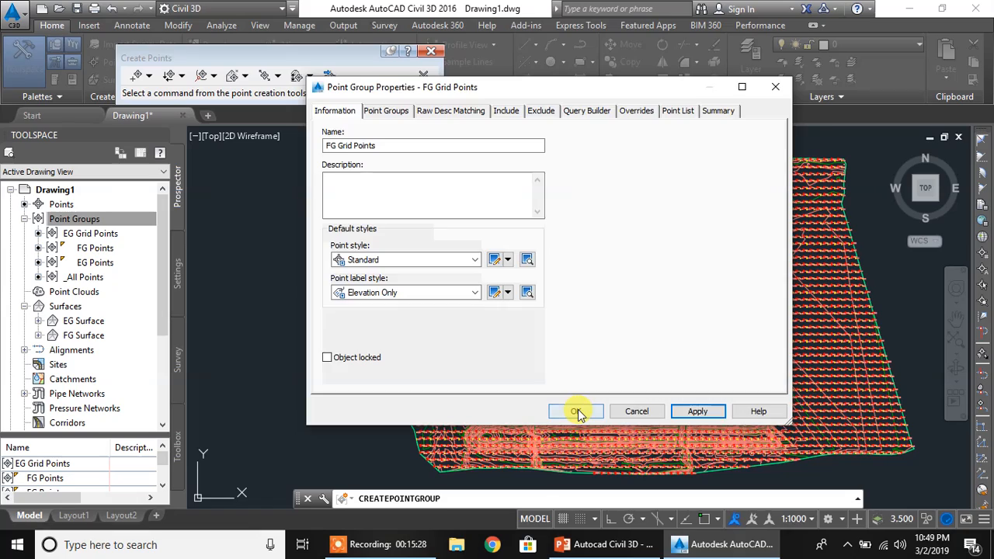
{"action": "left_click", "coordinate": [576, 412]}
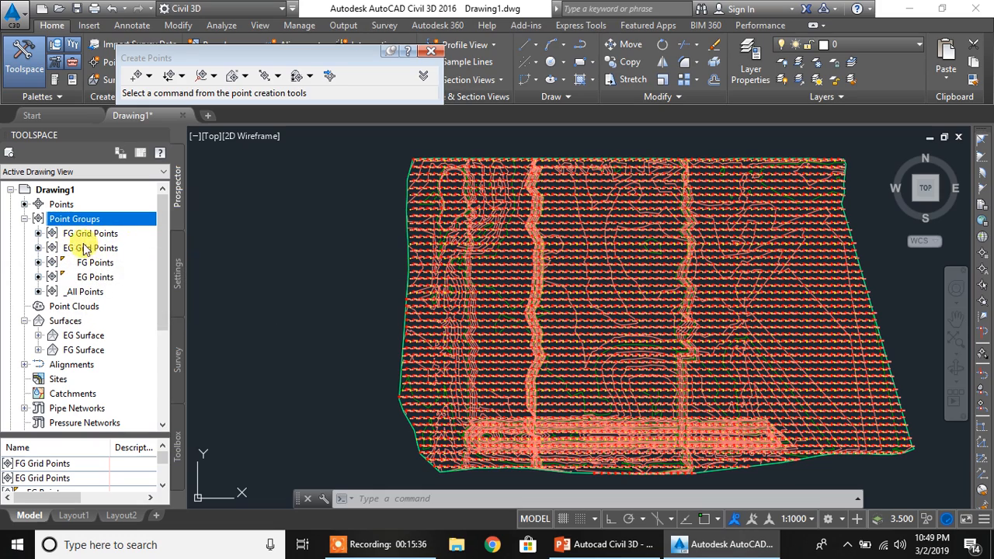
{"action": "scroll", "coordinate": [504, 249], "scroll_direction": "up", "scroll_amount": 10}
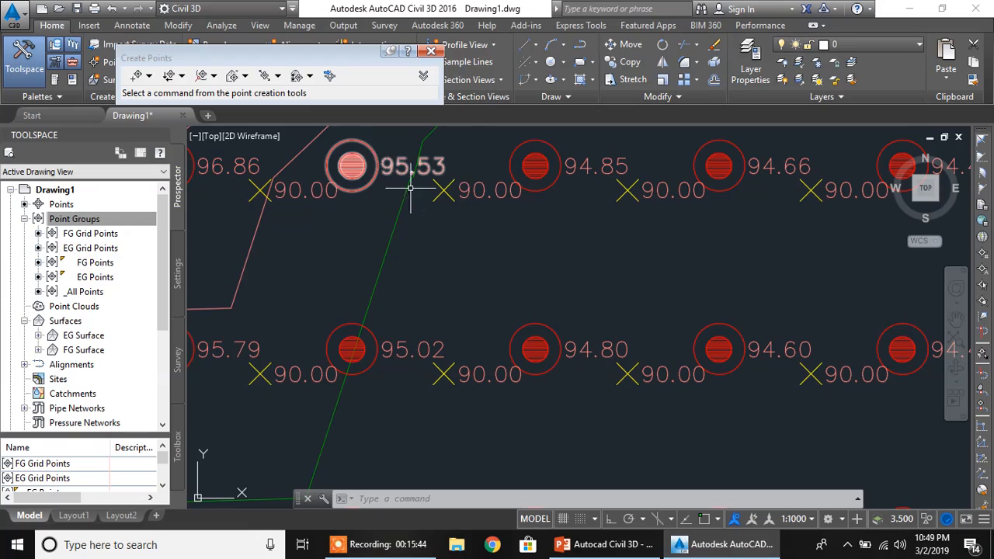
{"action": "scroll", "coordinate": [410, 189], "scroll_direction": "down", "scroll_amount": 10}
{"action": "middle_click_drag", "start_coordinate": [428, 262], "coordinate": [433, 244]}
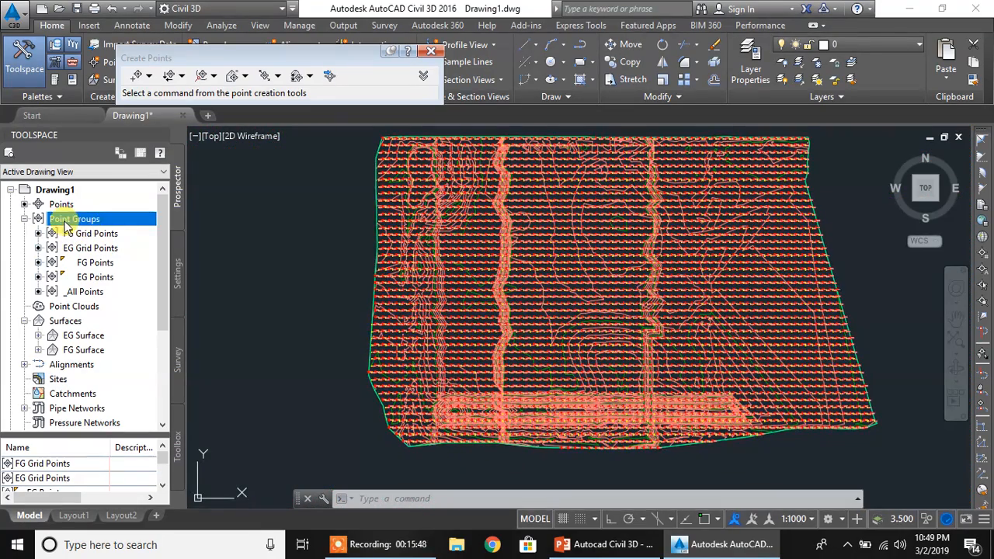
Set both the point style and the point label style of the FG Grid Points group to <none>.
{"action": "left_click", "coordinate": [81, 234]}
{"action": "right_click", "coordinate": [87, 235]}
{"action": "left_click", "coordinate": [128, 218]}
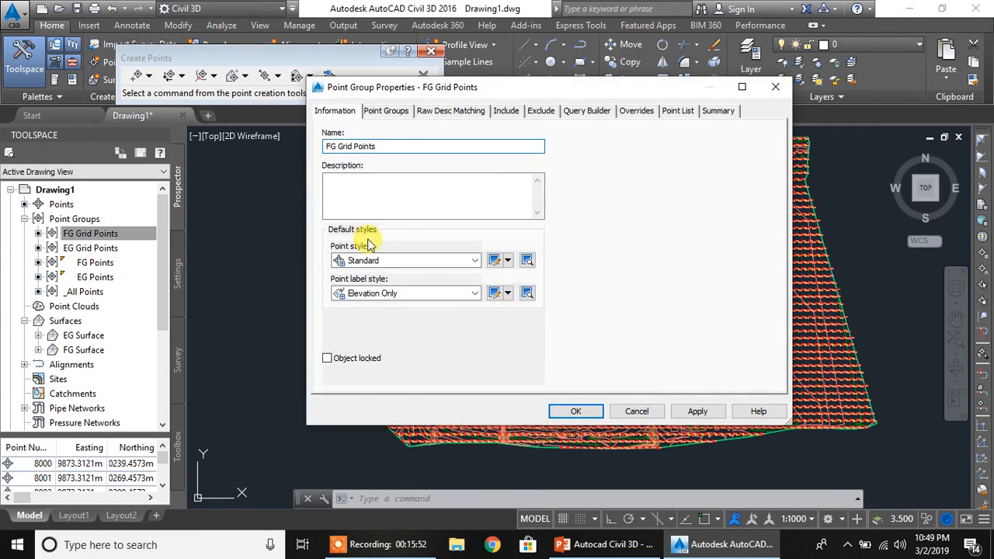
{"action": "left_click", "coordinate": [381, 260]}
{"action": "scroll", "coordinate": [380, 296], "scroll_direction": "up", "scroll_amount": 5}
{"action": "left_click", "coordinate": [383, 284]}
{"action": "left_click", "coordinate": [382, 292]}
{"action": "left_click", "coordinate": [375, 308]}
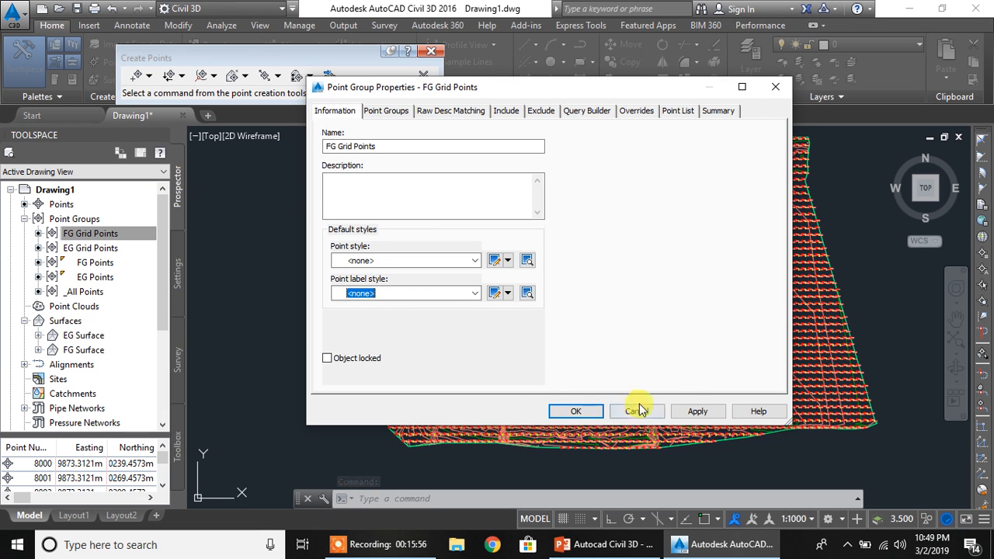
{"action": "left_click", "coordinate": [699, 412]}
{"action": "left_click", "coordinate": [579, 414]}
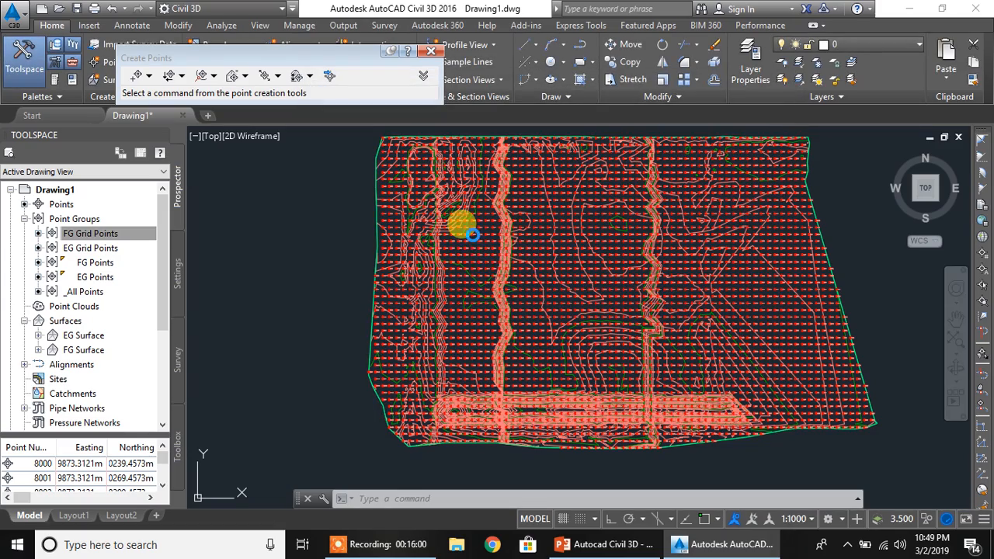
{"action": "scroll", "coordinate": [546, 253], "scroll_direction": "up", "scroll_amount": 10}
{"action": "scroll", "coordinate": [533, 230], "scroll_direction": "up", "scroll_amount": 3}
{"action": "scroll", "coordinate": [533, 230], "scroll_direction": "down", "scroll_amount": 15}
{"action": "scroll", "coordinate": [529, 234], "scroll_direction": "up", "scroll_amount": 4}
{"action": "scroll", "coordinate": [458, 249], "scroll_direction": "down", "scroll_amount": 2}
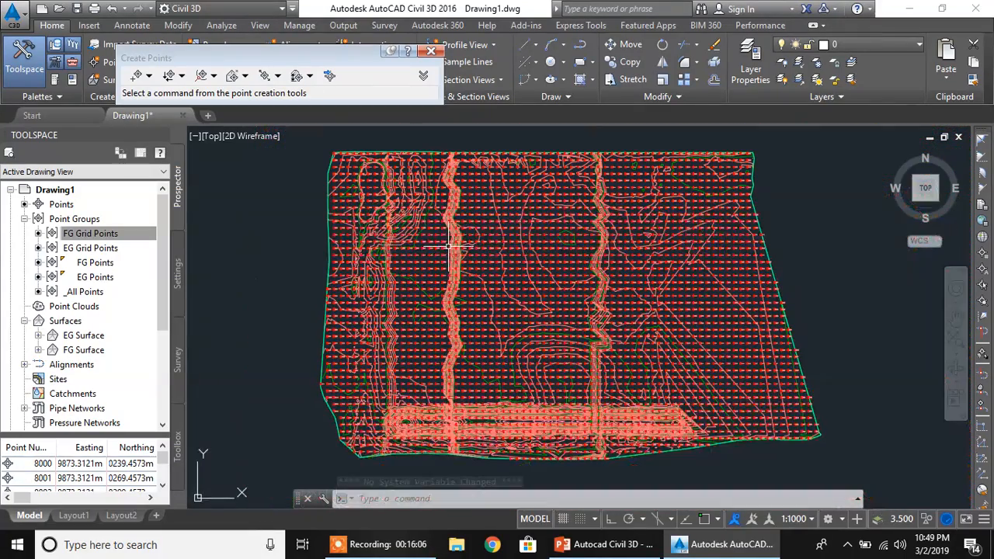
Set the FG Grid Points group to the Standard point style and the Elevation Only label style.
{"action": "right_click", "coordinate": [104, 234]}
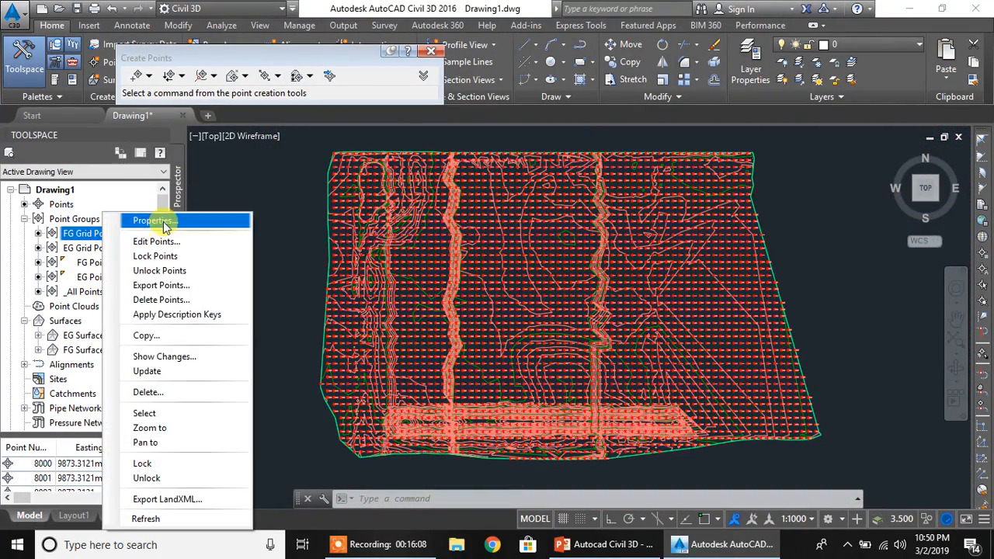
{"action": "left_click", "coordinate": [159, 221]}
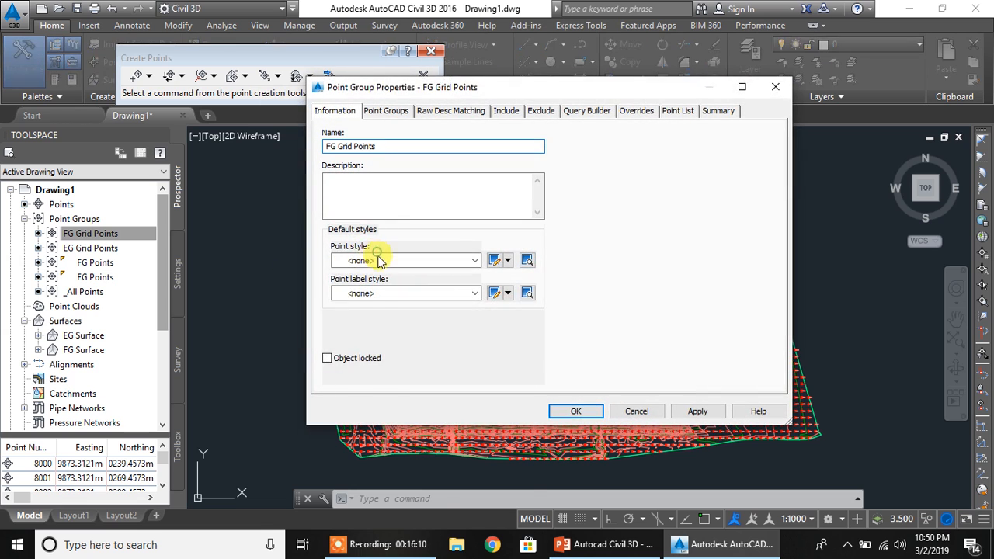
{"action": "left_click", "coordinate": [357, 259]}
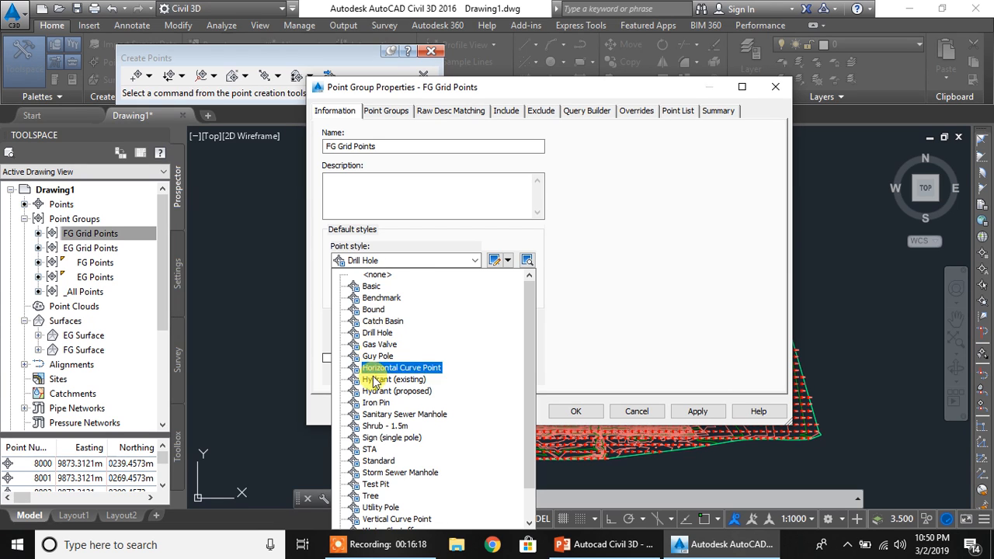
{"action": "left_click", "coordinate": [387, 462]}
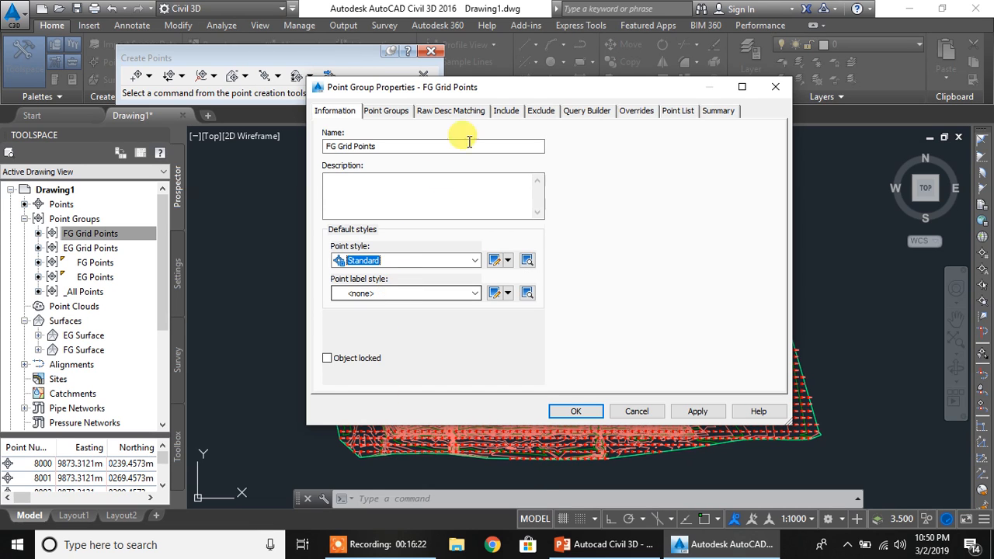
{"action": "mouse_move", "coordinate": [460, 88]}
{"action": "left_mouse_down"}
{"action": "mouse_move", "coordinate": [611, 87]}
{"action": "mouse_move", "coordinate": [655, 74]}
{"action": "mouse_move", "coordinate": [659, 57]}
{"action": "left_mouse_up"}
{"action": "left_click", "coordinate": [600, 261]}
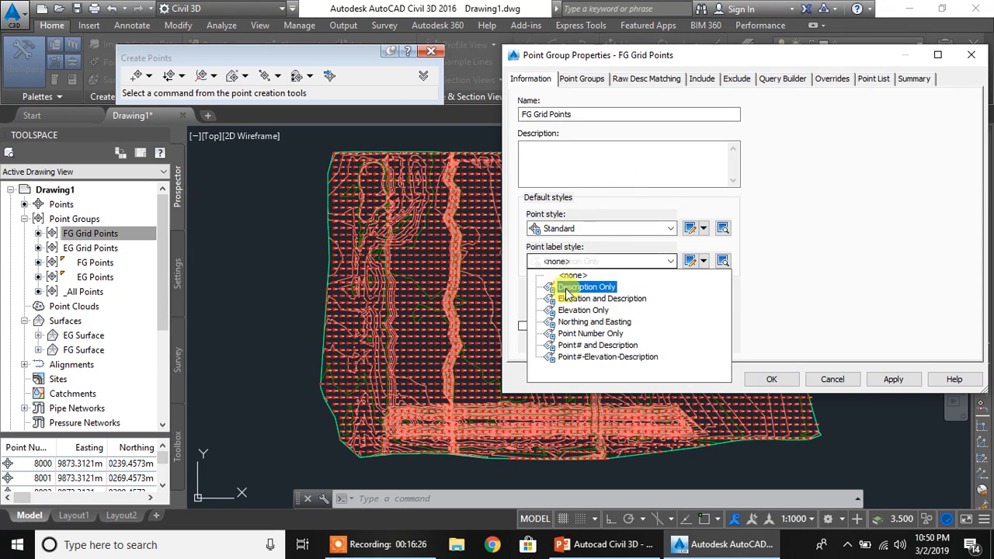
{"action": "left_click", "coordinate": [579, 310]}
{"action": "left_click", "coordinate": [893, 379]}
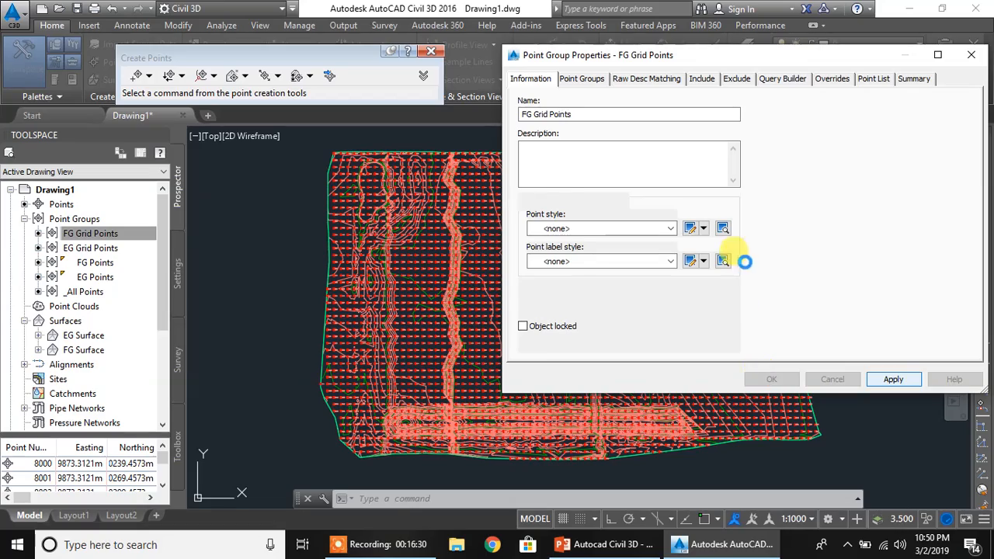
{"action": "left_click", "coordinate": [767, 379]}
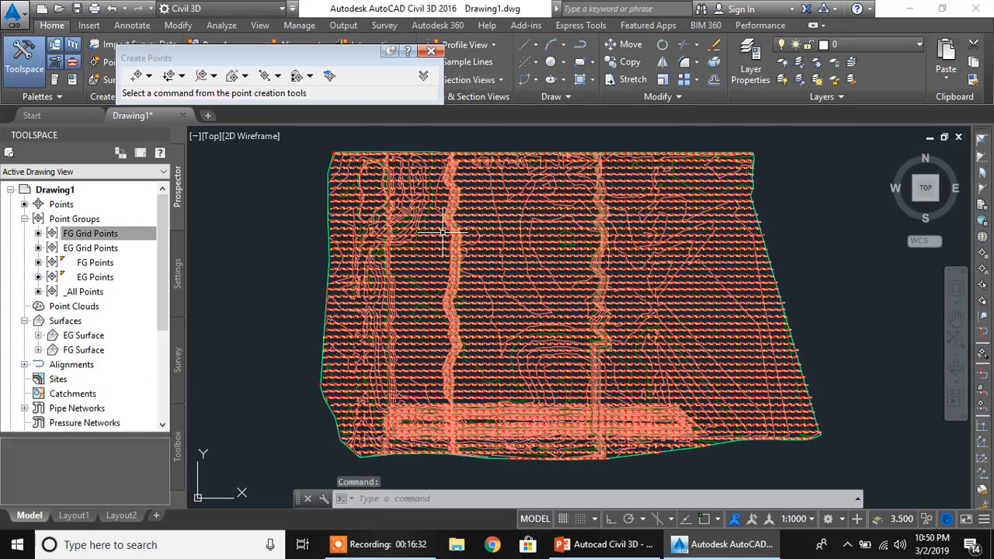
{"action": "scroll", "coordinate": [443, 231], "scroll_direction": "up", "scroll_amount": 6}
{"action": "scroll", "coordinate": [351, 208], "scroll_direction": "down", "scroll_amount": 3}
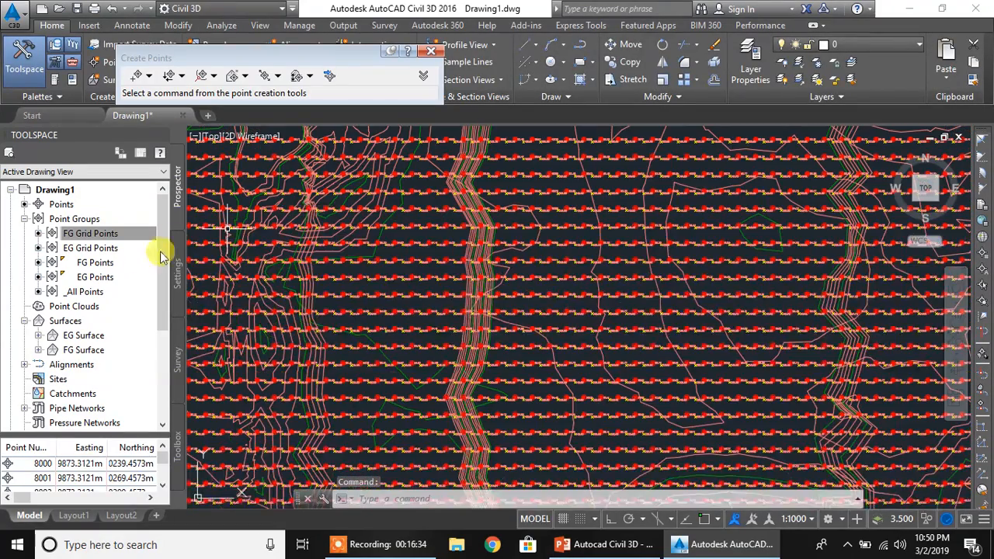
Assign the Basic point style to the FG Points group, keeping its point label style at <none>.
{"action": "left_click", "coordinate": [96, 264]}
{"action": "right_click", "coordinate": [104, 265]}
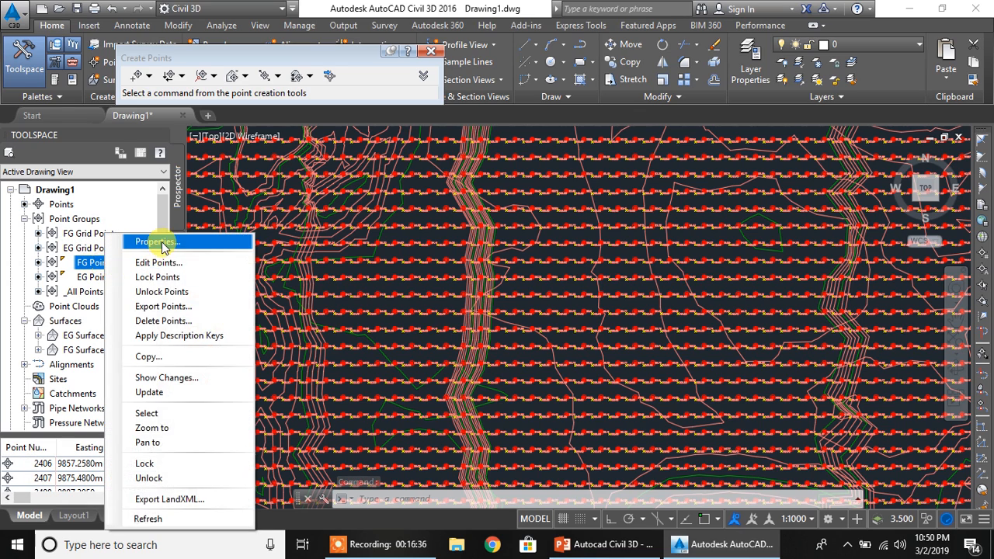
{"action": "left_click", "coordinate": [158, 242]}
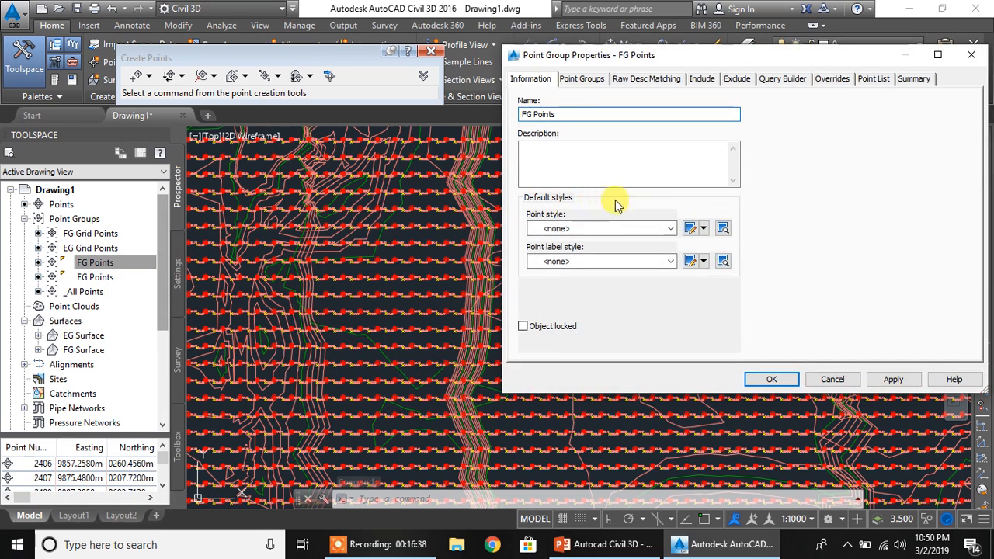
{"action": "left_click", "coordinate": [590, 228]}
{"action": "left_click", "coordinate": [576, 251]}
{"action": "left_click", "coordinate": [567, 262]}
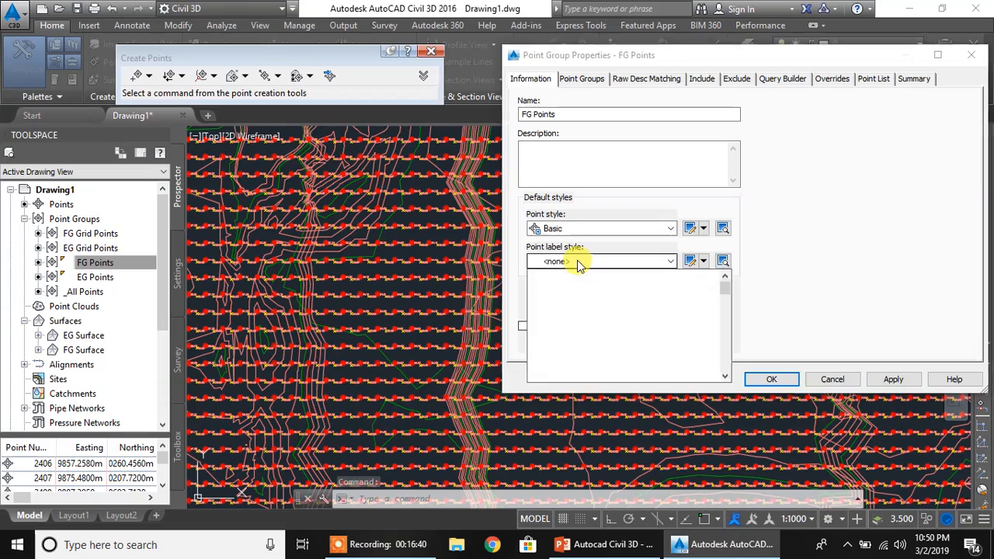
{"action": "left_click", "coordinate": [572, 262]}
{"action": "left_click", "coordinate": [771, 380]}
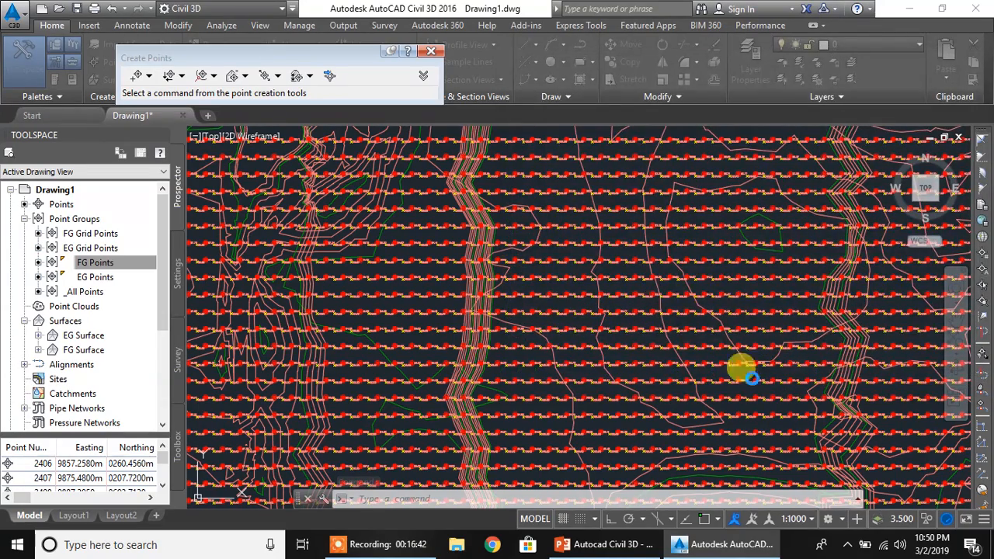
Assign the Basic point style to the EG Points group.
{"action": "left_click", "coordinate": [96, 278]}
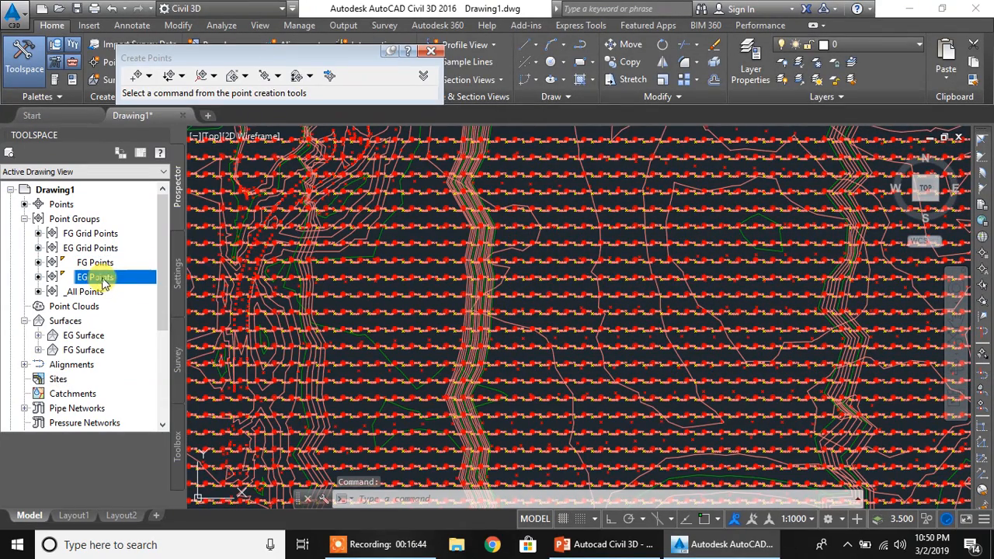
{"action": "right_click", "coordinate": [97, 278]}
{"action": "left_click", "coordinate": [155, 240]}
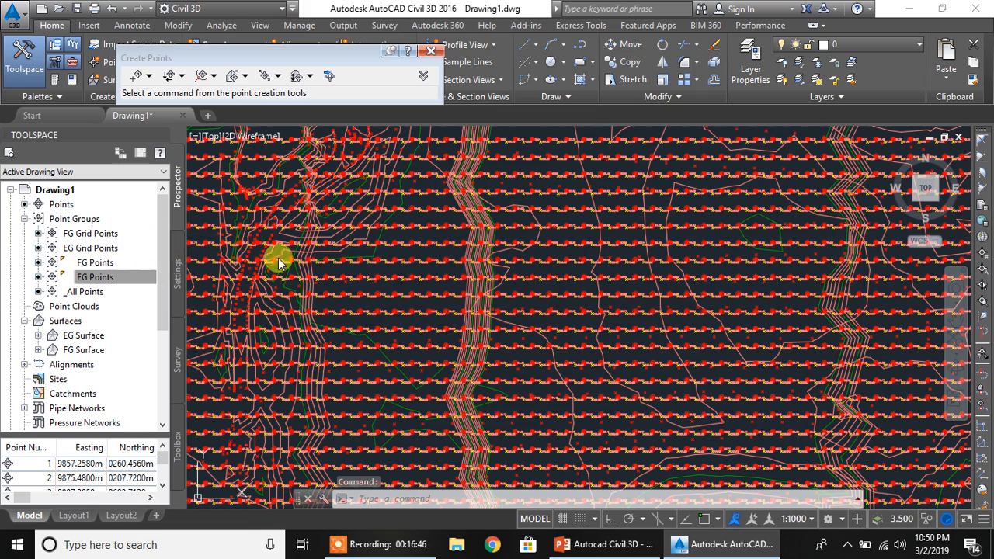
{"action": "left_click", "coordinate": [571, 229]}
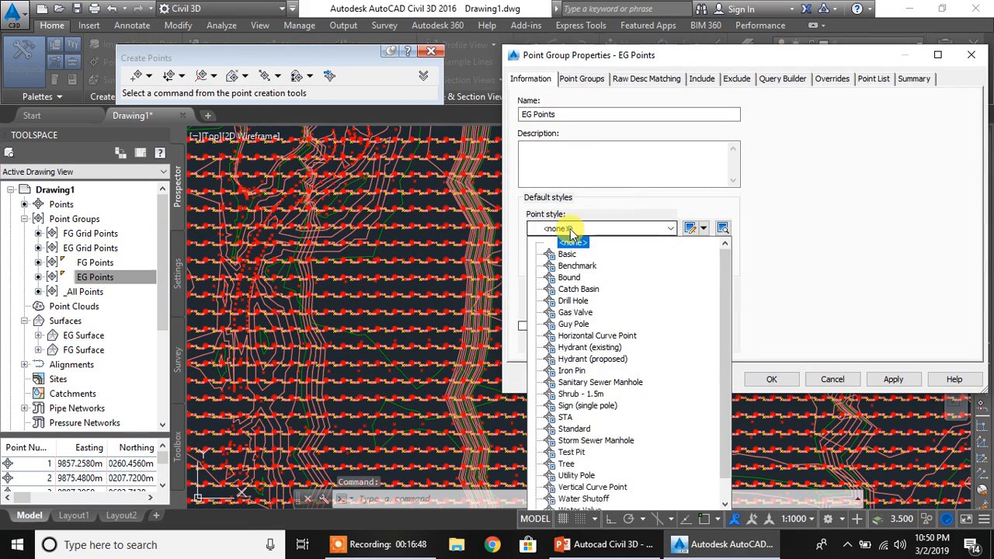
{"action": "left_click", "coordinate": [567, 254]}
{"action": "left_click", "coordinate": [890, 380]}
{"action": "left_click", "coordinate": [772, 379]}
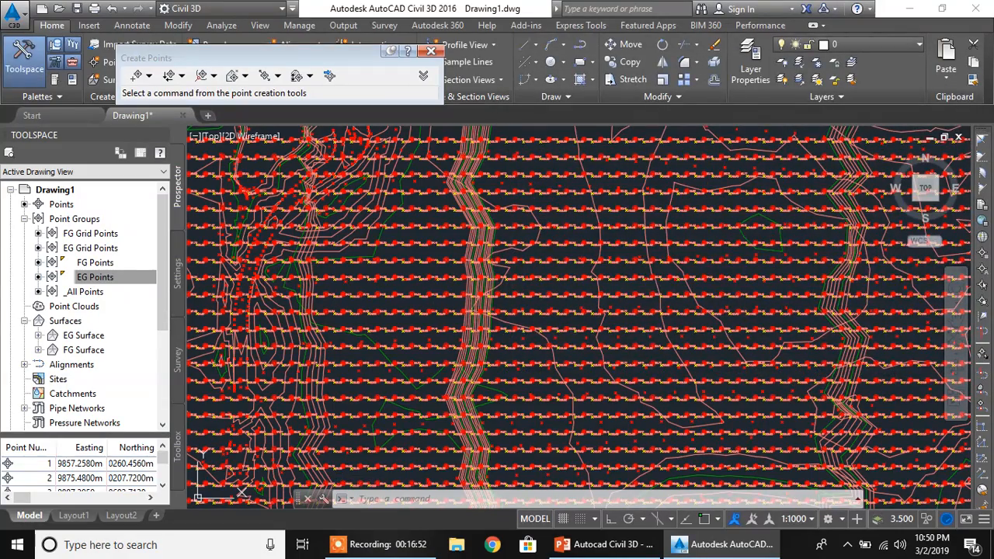
Examine the grid points, their elevation labels and the original survey points up close across the site.
{"action": "scroll", "coordinate": [427, 260], "scroll_direction": "up", "scroll_amount": 8}
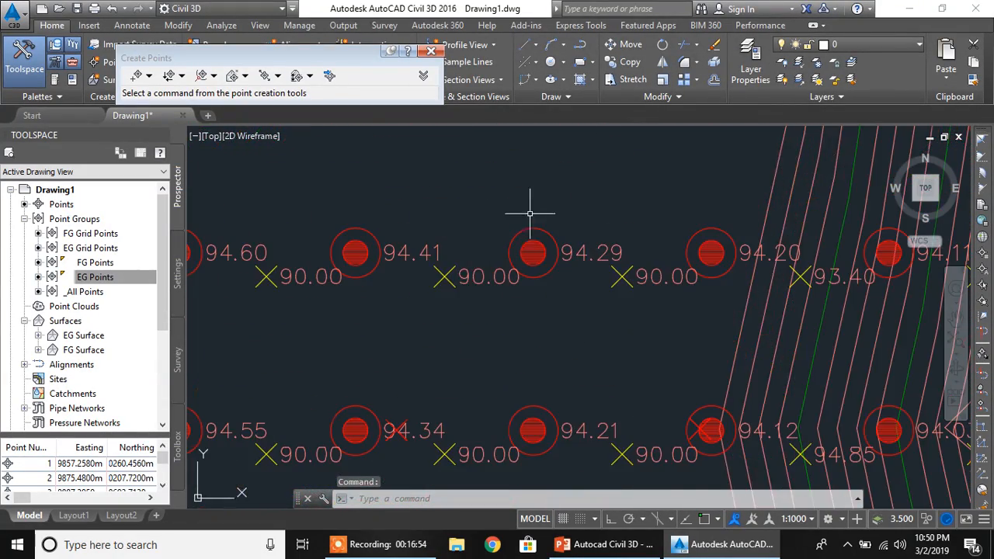
{"action": "scroll", "coordinate": [530, 214], "scroll_direction": "down", "scroll_amount": 8}
{"action": "scroll", "coordinate": [561, 203], "scroll_direction": "up", "scroll_amount": 6}
{"action": "scroll", "coordinate": [630, 184], "scroll_direction": "down", "scroll_amount": 6}
{"action": "scroll", "coordinate": [734, 241], "scroll_direction": "up", "scroll_amount": 4}
{"action": "scroll", "coordinate": [734, 241], "scroll_direction": "down", "scroll_amount": 2}
{"action": "scroll", "coordinate": [722, 209], "scroll_direction": "up", "scroll_amount": 2}
{"action": "scroll", "coordinate": [699, 201], "scroll_direction": "down", "scroll_amount": 2}
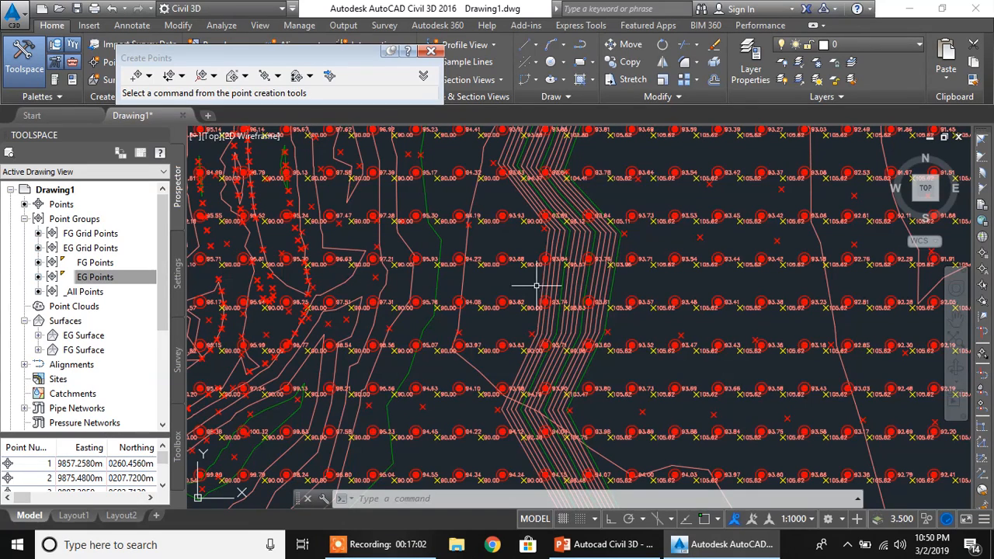
Start the Random Points surface command, review the points creation settings and choose EG Surface as the source.
{"action": "left_click", "coordinate": [432, 53]}
{"action": "left_click", "coordinate": [114, 62]}
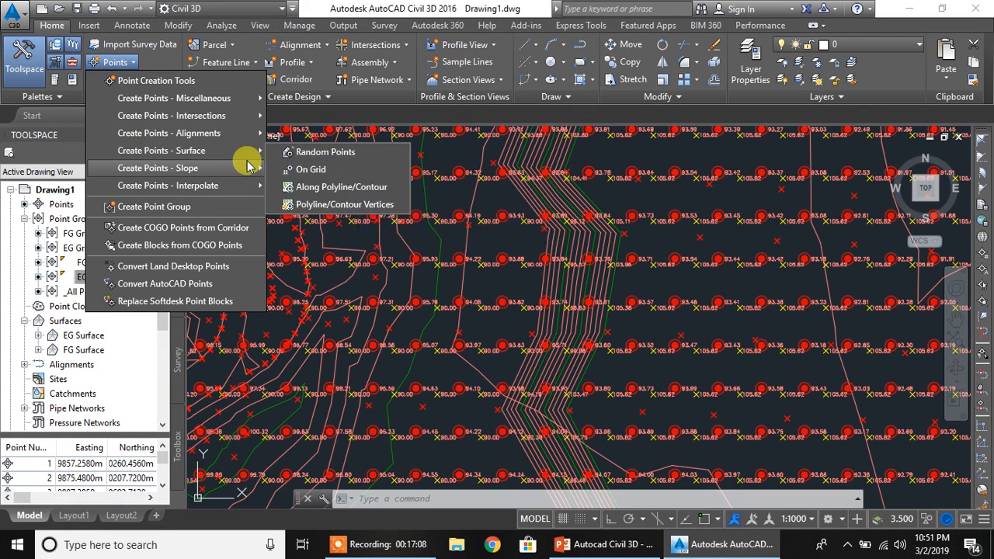
{"action": "left_click", "coordinate": [348, 153]}
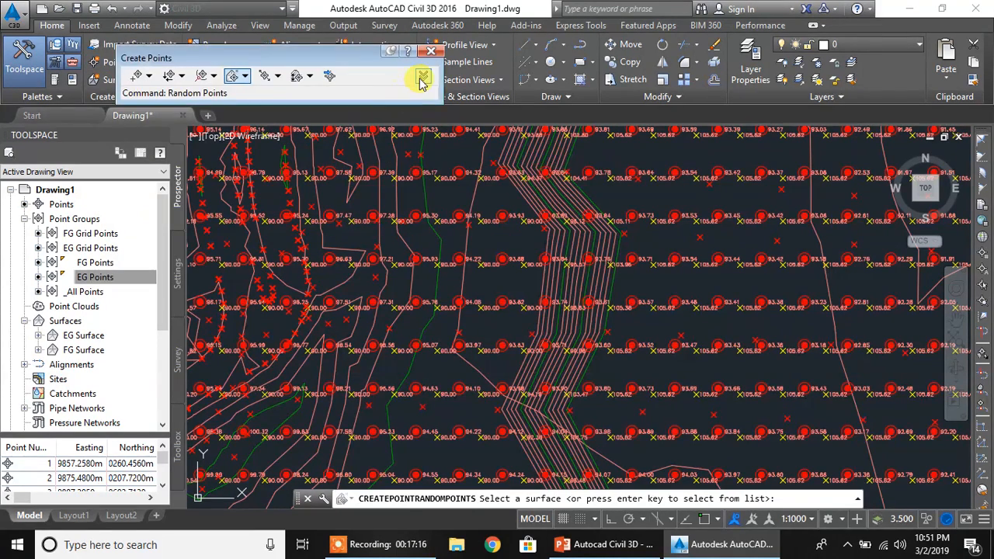
{"action": "left_click", "coordinate": [422, 78]}
{"action": "left_click", "coordinate": [133, 123]}
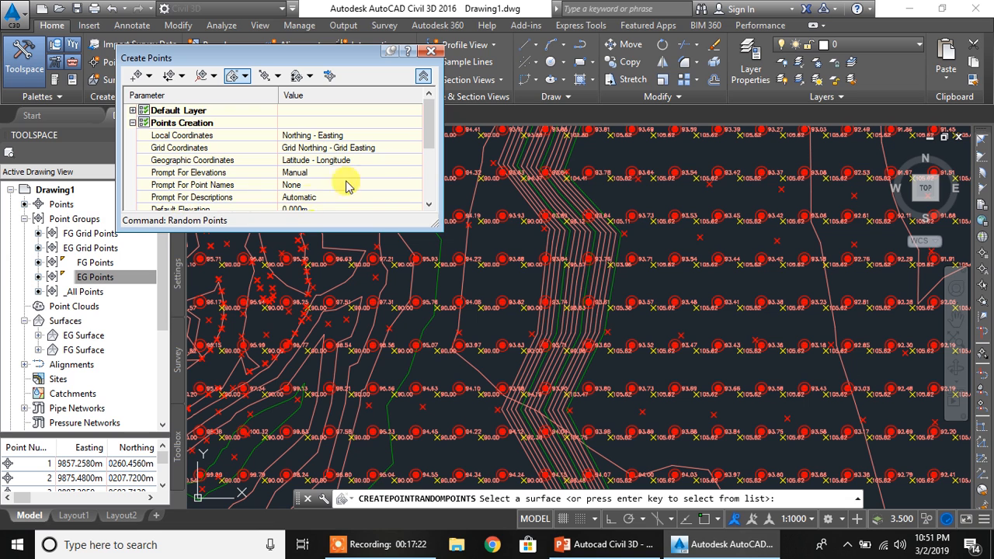
{"action": "left_click", "coordinate": [423, 78]}
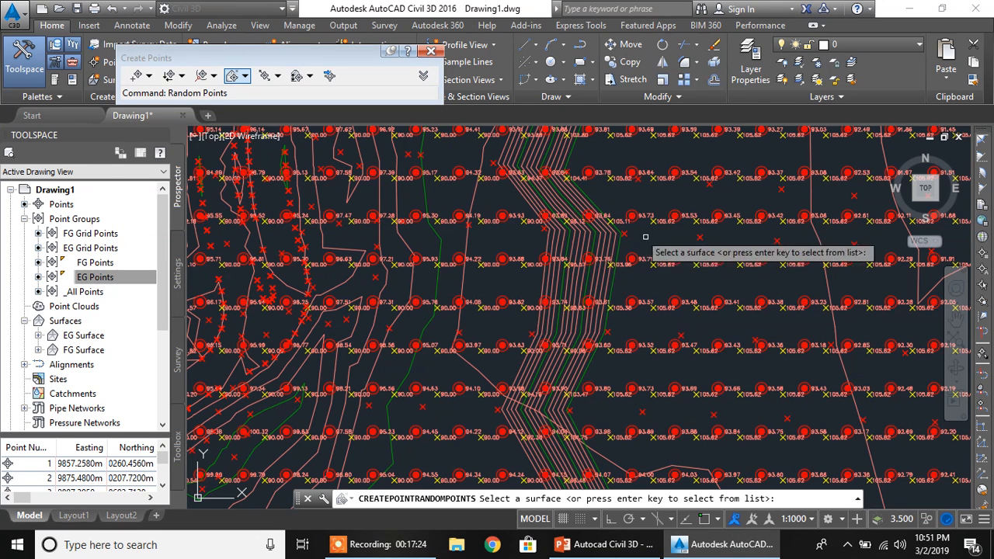
{"action": "key", "text": "Return"}
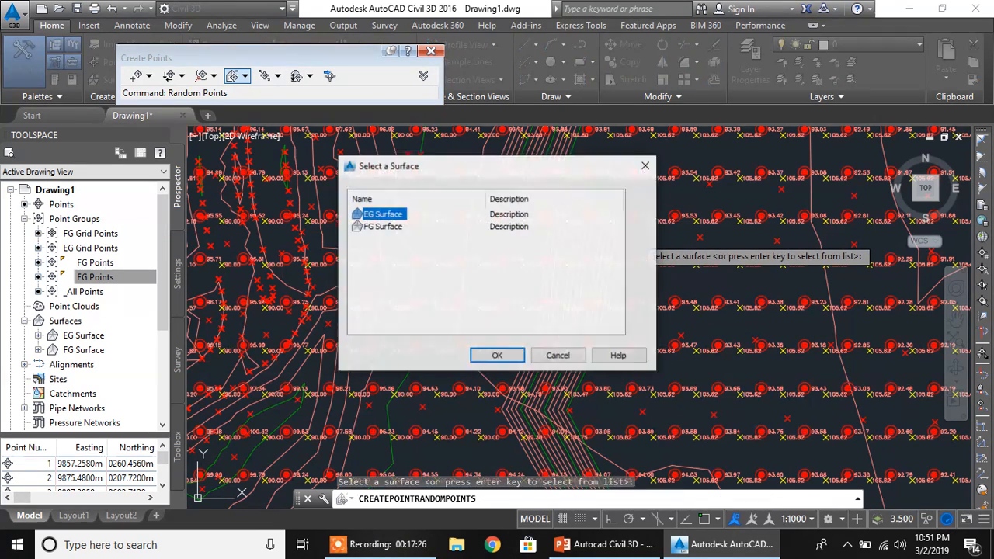
{"action": "left_click", "coordinate": [497, 355]}
Place three random points on EG Surface in the gaps between the grid points, and close the point creation tools.
{"action": "scroll", "coordinate": [711, 317], "scroll_direction": "up", "scroll_amount": 4}
{"action": "scroll", "coordinate": [711, 317], "scroll_direction": "up", "scroll_amount": 4}
{"action": "scroll", "coordinate": [699, 295], "scroll_direction": "down", "scroll_amount": 2}
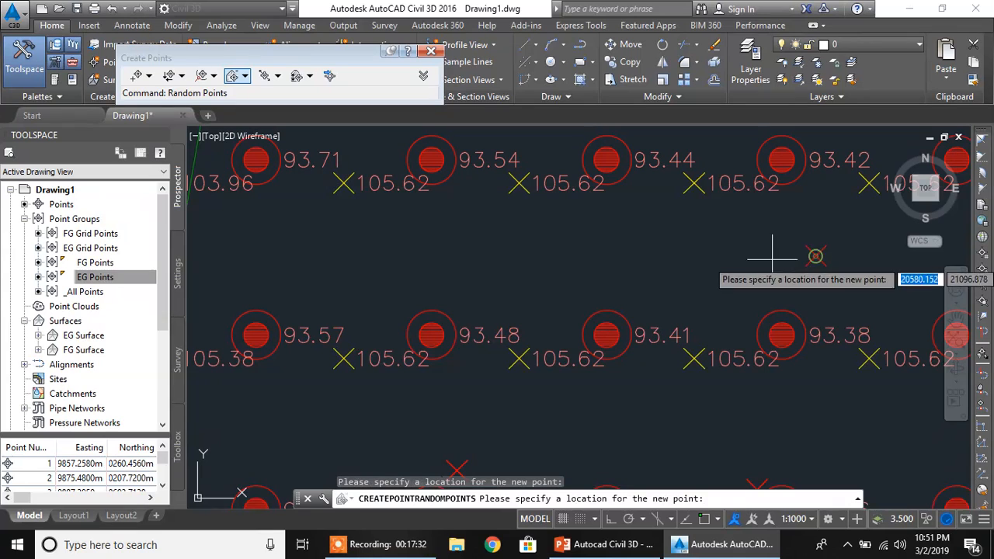
{"action": "left_click", "coordinate": [362, 257]}
{"action": "scroll", "coordinate": [362, 259], "scroll_direction": "down", "scroll_amount": 2}
{"action": "scroll", "coordinate": [362, 373], "scroll_direction": "up", "scroll_amount": 2}
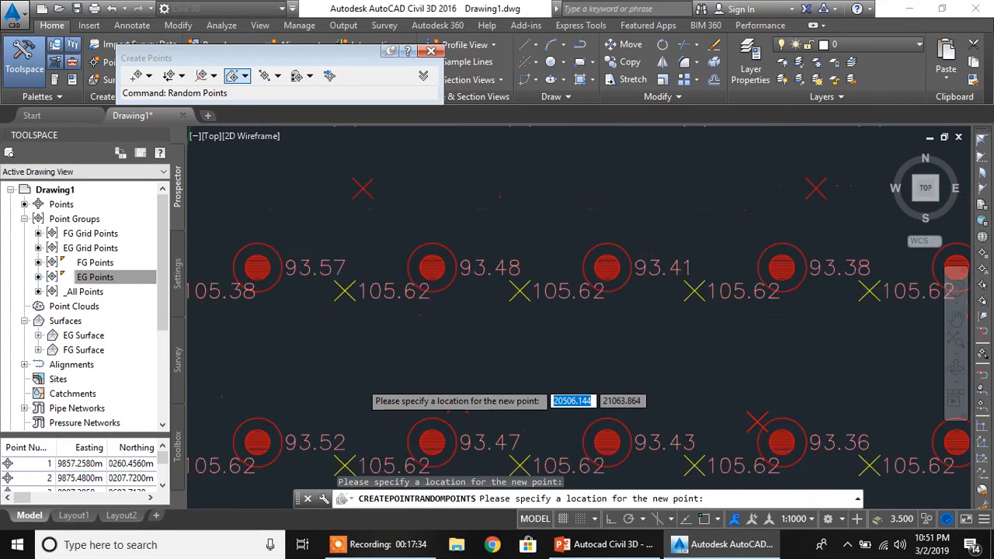
{"action": "scroll", "coordinate": [361, 380], "scroll_direction": "up", "scroll_amount": 2}
{"action": "left_click", "coordinate": [323, 367]}
{"action": "left_click", "coordinate": [789, 347]}
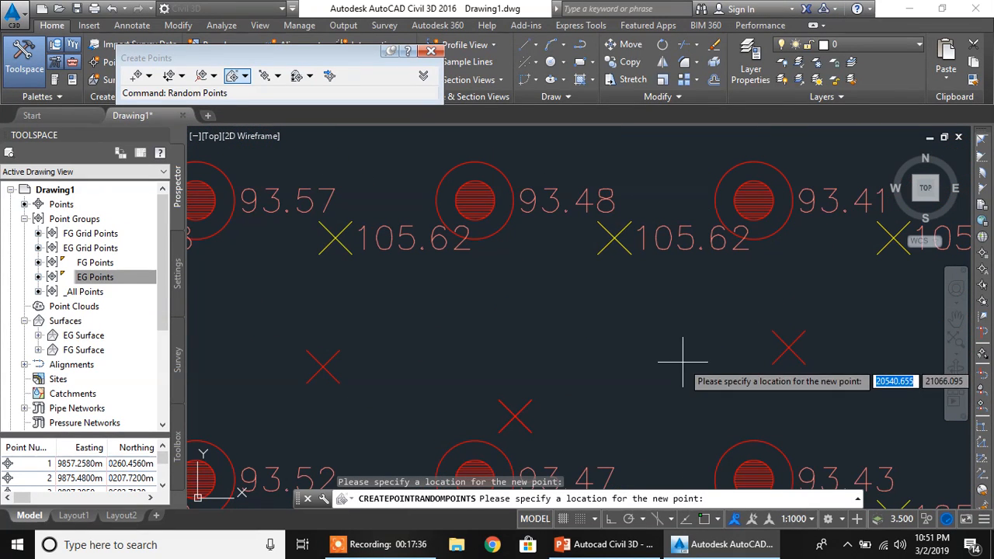
{"action": "scroll", "coordinate": [638, 361], "scroll_direction": "down", "scroll_amount": 3}
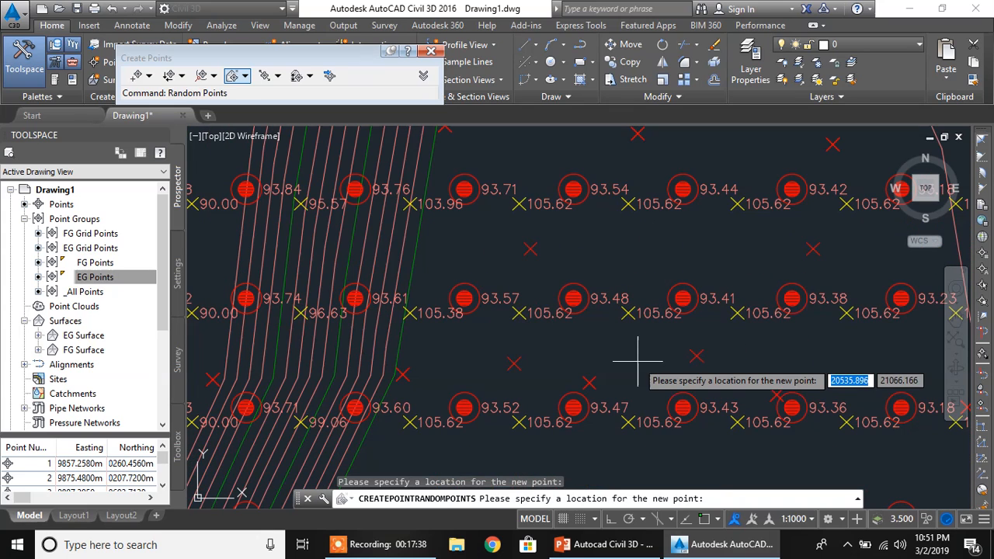
{"action": "key", "text": "Escape"}
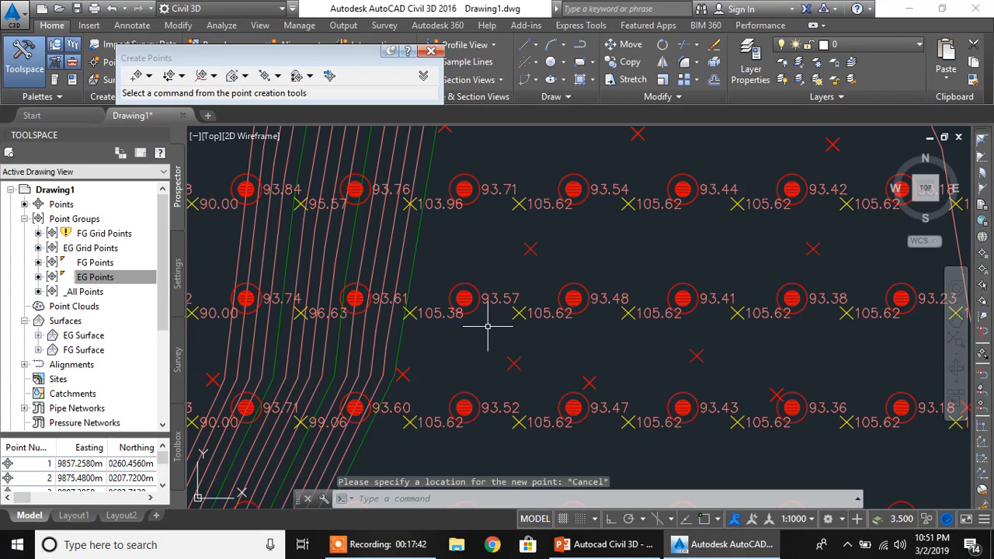
{"action": "mouse_move", "coordinate": [487, 326]}
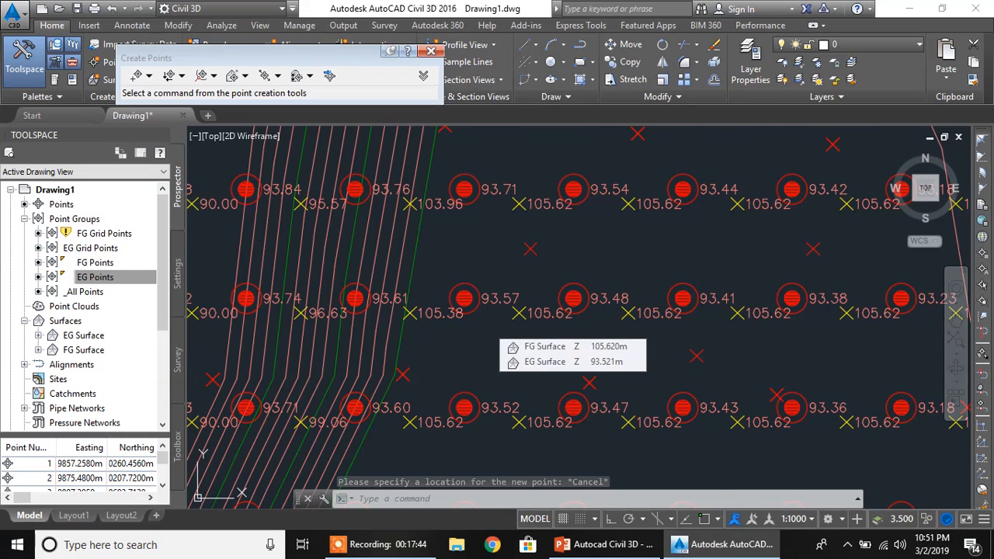
{"action": "scroll", "coordinate": [488, 326], "scroll_direction": "down", "scroll_amount": 6}
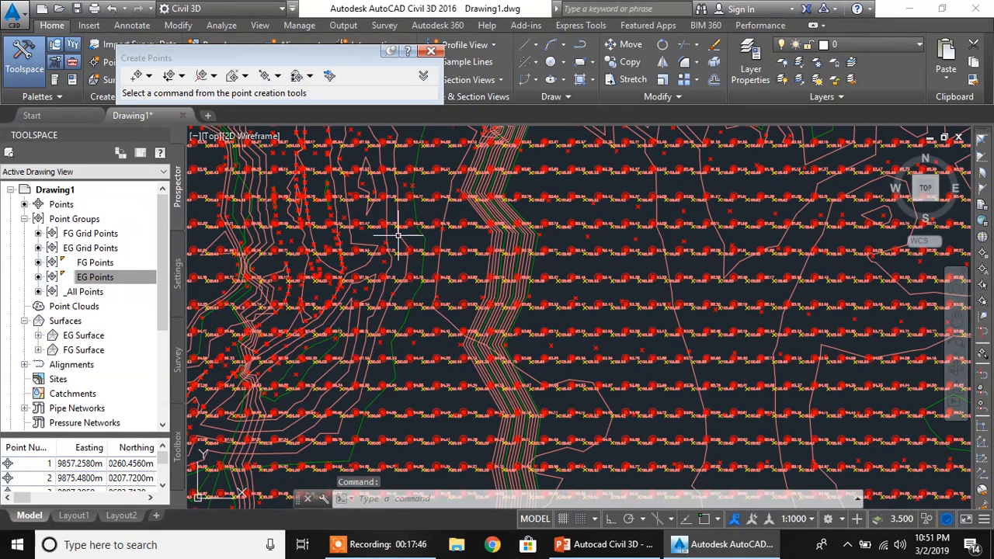
{"action": "left_click", "coordinate": [430, 54]}
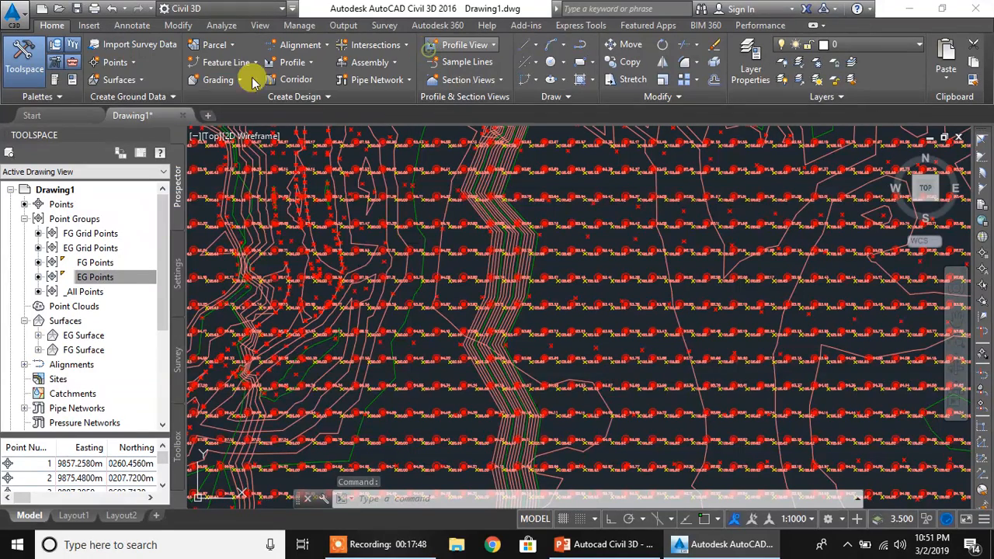
Review the surface-based point creation options and examine the contours and grid points up close across the site.
{"action": "left_click", "coordinate": [132, 66]}
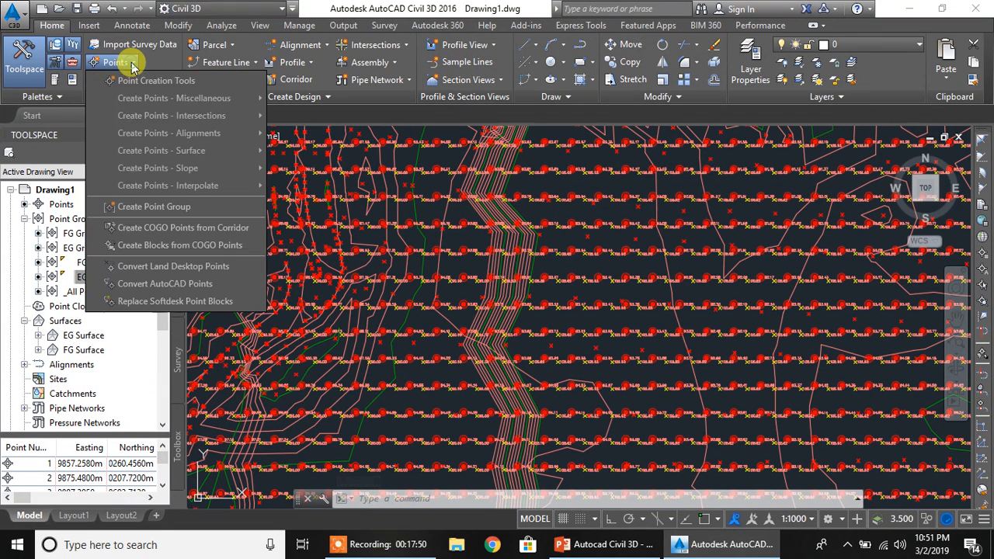
{"action": "mouse_move", "coordinate": [151, 149]}
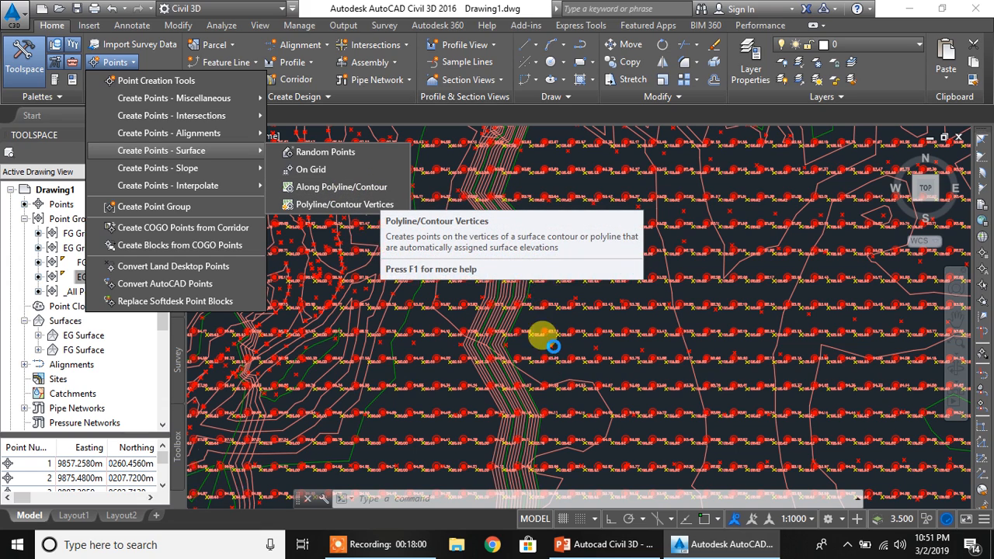
{"action": "scroll", "coordinate": [541, 338], "scroll_direction": "down", "scroll_amount": 1}
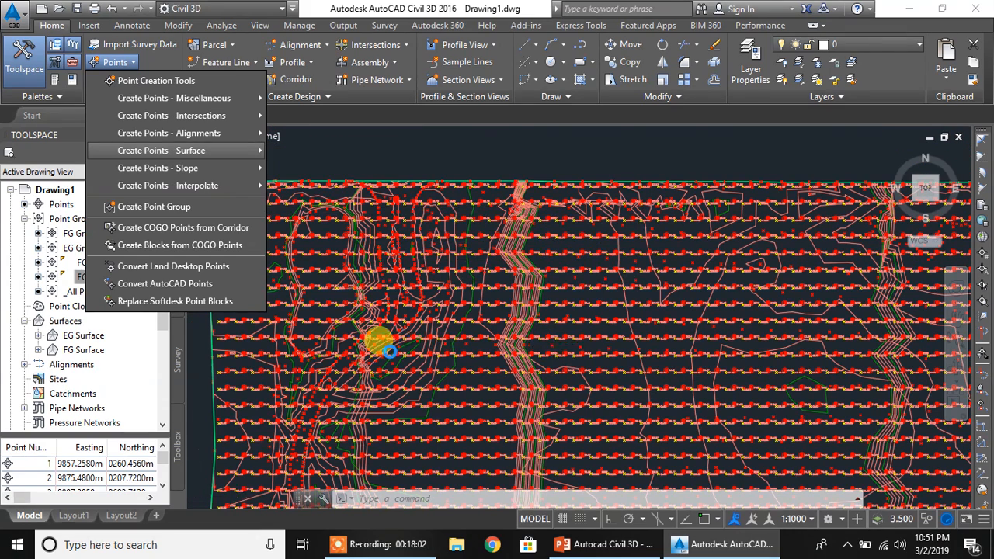
{"action": "scroll", "coordinate": [381, 345], "scroll_direction": "up", "scroll_amount": 5}
{"action": "scroll", "coordinate": [575, 291], "scroll_direction": "down", "scroll_amount": 6}
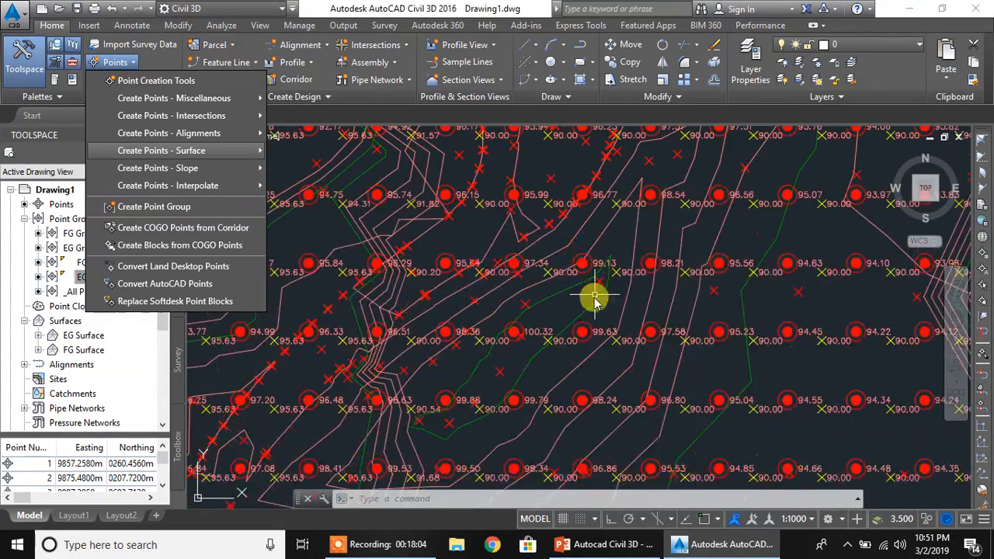
{"action": "scroll", "coordinate": [703, 322], "scroll_direction": "up", "scroll_amount": 5}
{"action": "scroll", "coordinate": [707, 322], "scroll_direction": "down", "scroll_amount": 5}
{"action": "scroll", "coordinate": [659, 318], "scroll_direction": "up", "scroll_amount": 3}
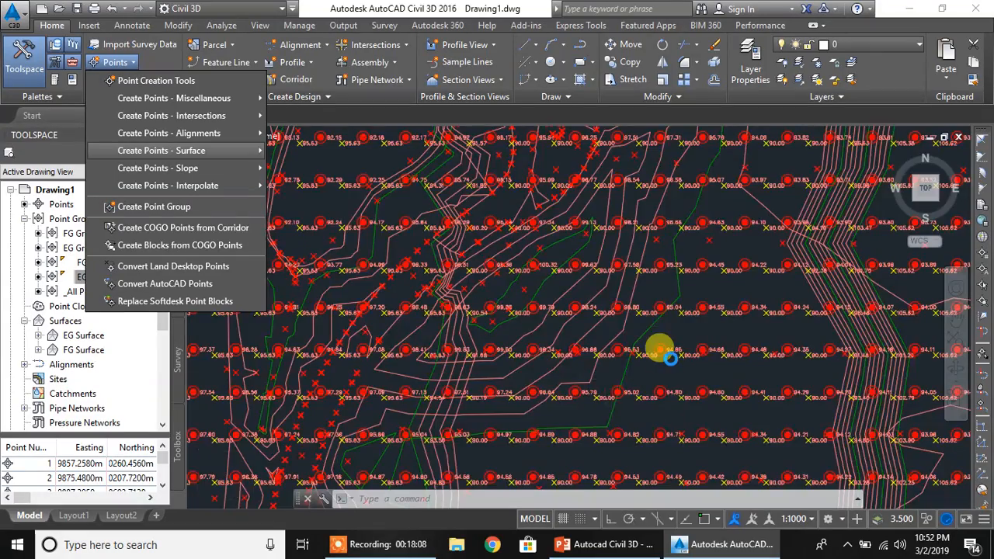
{"action": "scroll", "coordinate": [661, 350], "scroll_direction": "down", "scroll_amount": 5}
{"action": "scroll", "coordinate": [670, 371], "scroll_direction": "up", "scroll_amount": 4}
{"action": "scroll", "coordinate": [662, 356], "scroll_direction": "up", "scroll_amount": 4}
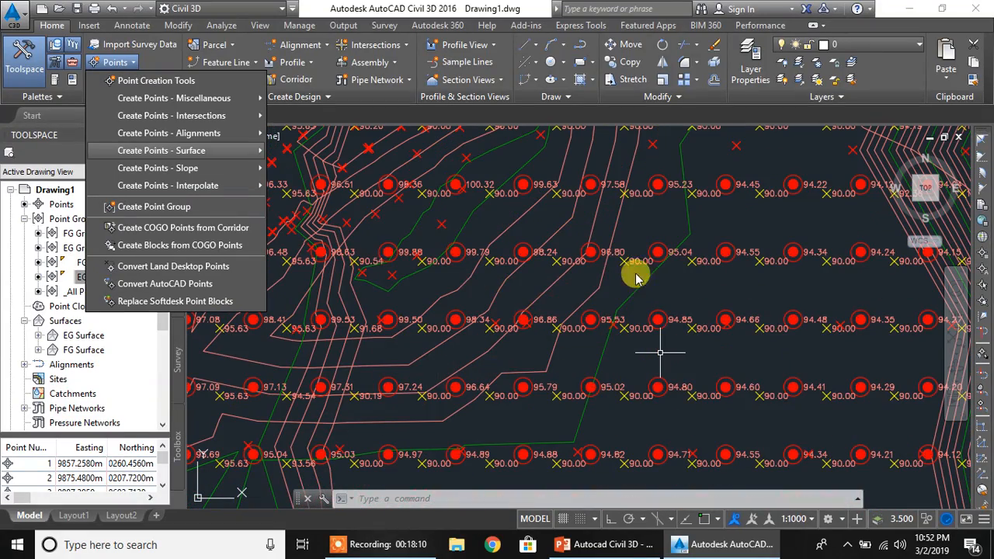
Create points along the green contour using FG Surface elevations, with a distance of 15 between points.
{"action": "mouse_move", "coordinate": [194, 155]}
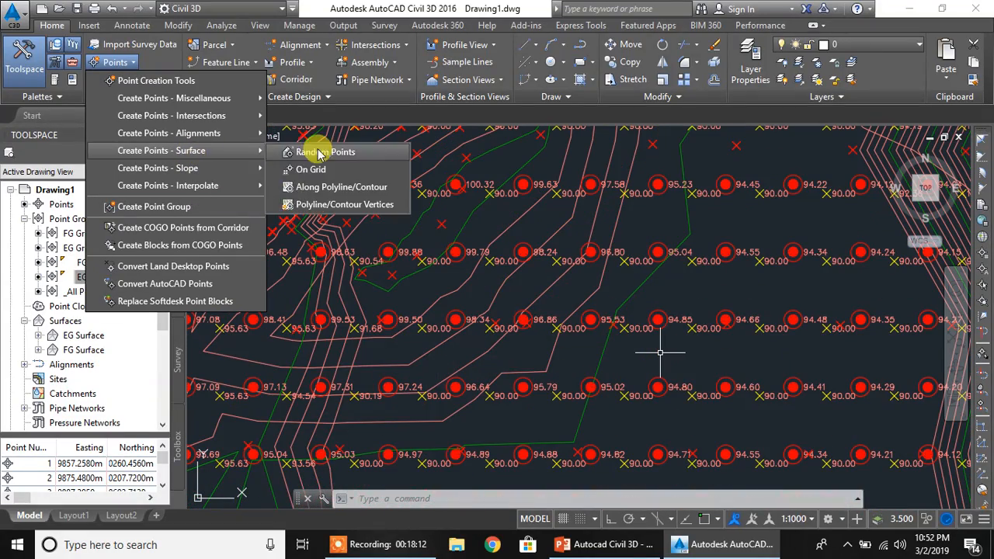
{"action": "left_click", "coordinate": [346, 189]}
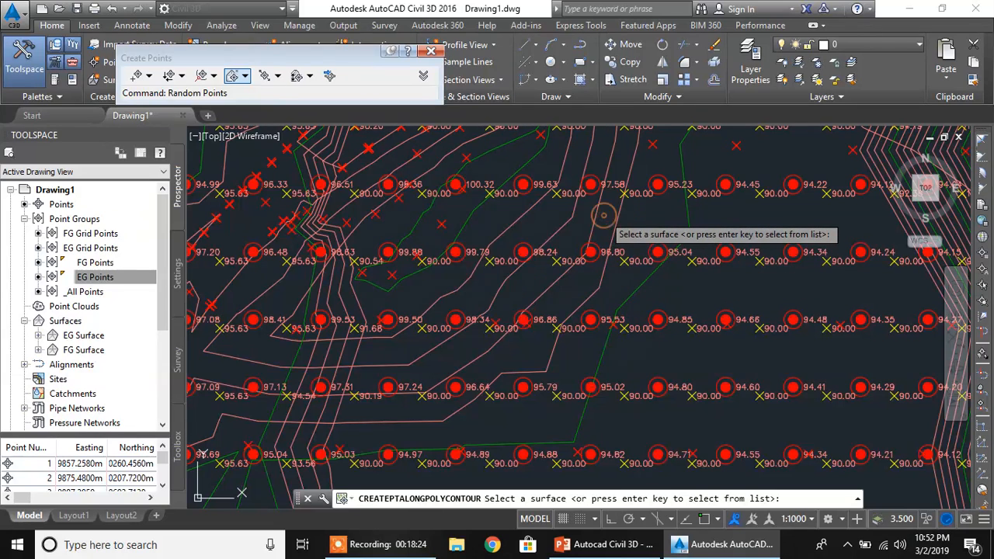
{"action": "key", "text": "Return"}
{"action": "left_click", "coordinate": [389, 227]}
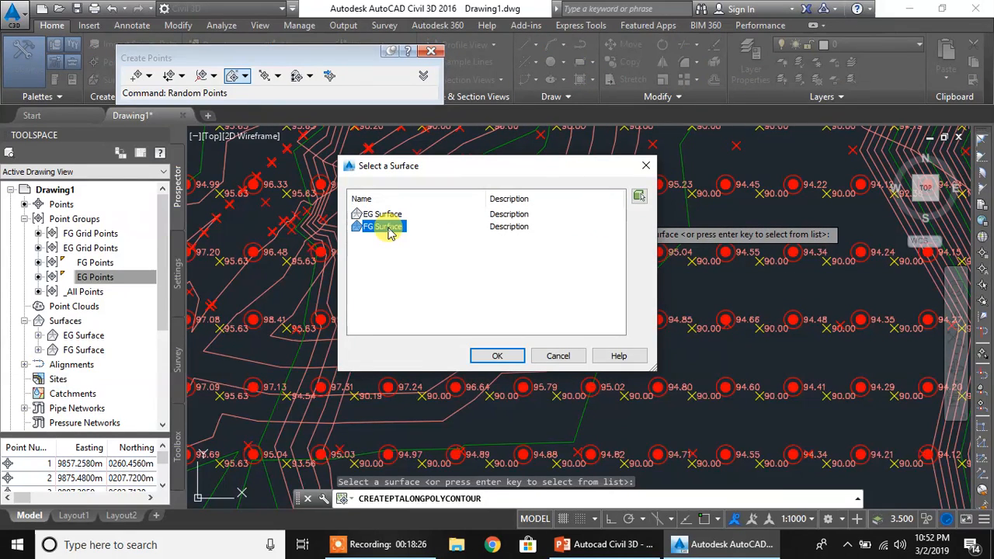
{"action": "left_click", "coordinate": [497, 357]}
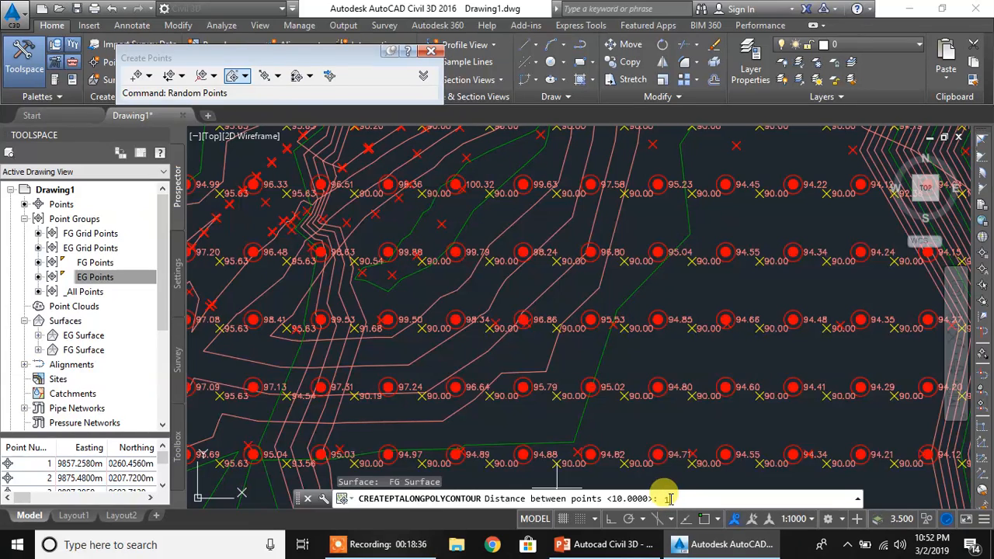
{"action": "type", "text": "5"}
{"action": "key", "text": "Return"}
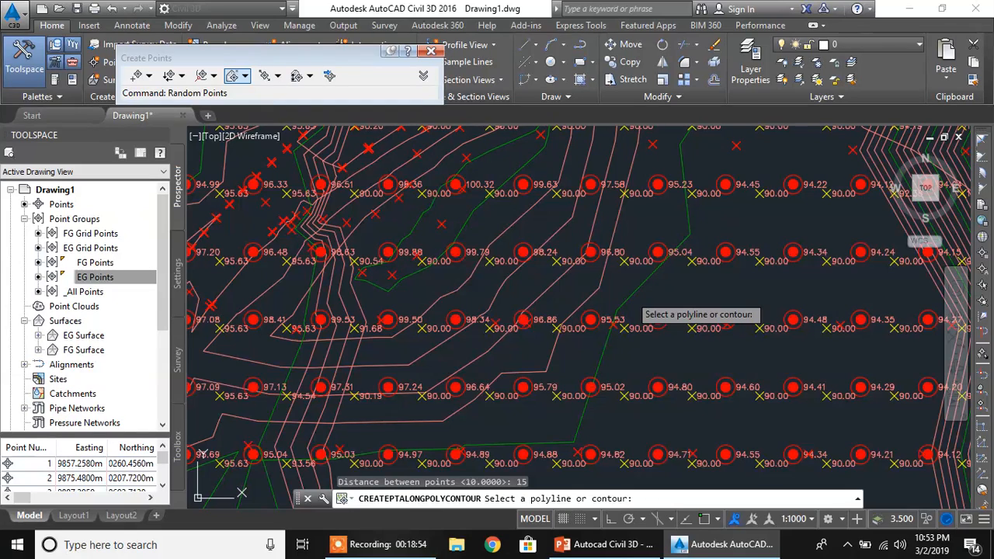
{"action": "left_click", "coordinate": [629, 295]}
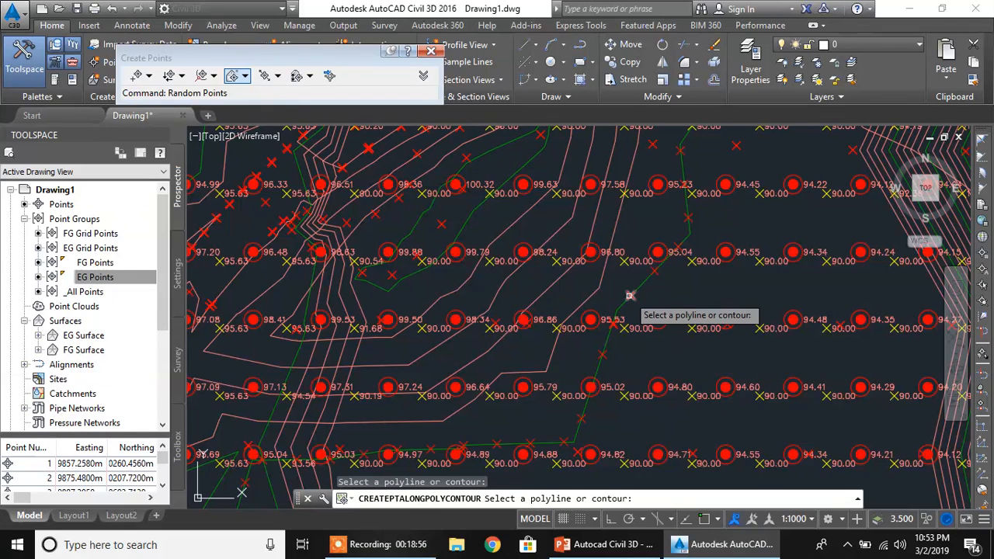
Follow the green contour across the site and examine the new points spaced along it.
{"action": "scroll", "coordinate": [632, 295], "scroll_direction": "down", "scroll_amount": 3}
{"action": "scroll", "coordinate": [637, 291], "scroll_direction": "up", "scroll_amount": 7}
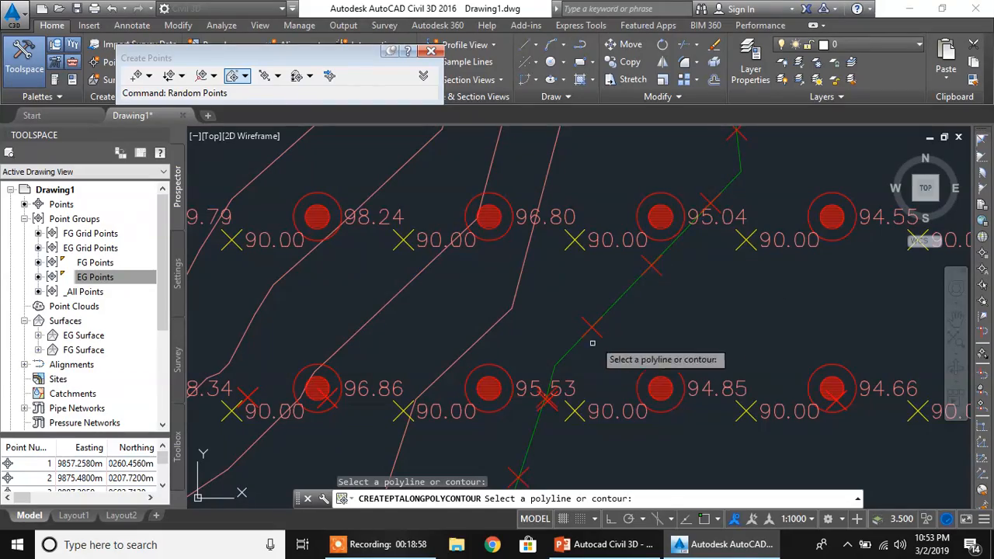
{"action": "mouse_move", "coordinate": [685, 208]}
{"action": "middle_mouse_down"}
{"action": "mouse_move", "coordinate": [605, 404]}
{"action": "mouse_move", "coordinate": [571, 427]}
{"action": "middle_mouse_up"}
{"action": "mouse_move", "coordinate": [654, 202]}
{"action": "middle_mouse_down"}
{"action": "mouse_move", "coordinate": [561, 390]}
{"action": "mouse_move", "coordinate": [524, 397]}
{"action": "middle_mouse_up"}
{"action": "middle_click_drag", "start_coordinate": [592, 204], "coordinate": [494, 387]}
{"action": "middle_click_drag", "start_coordinate": [528, 215], "coordinate": [504, 373]}
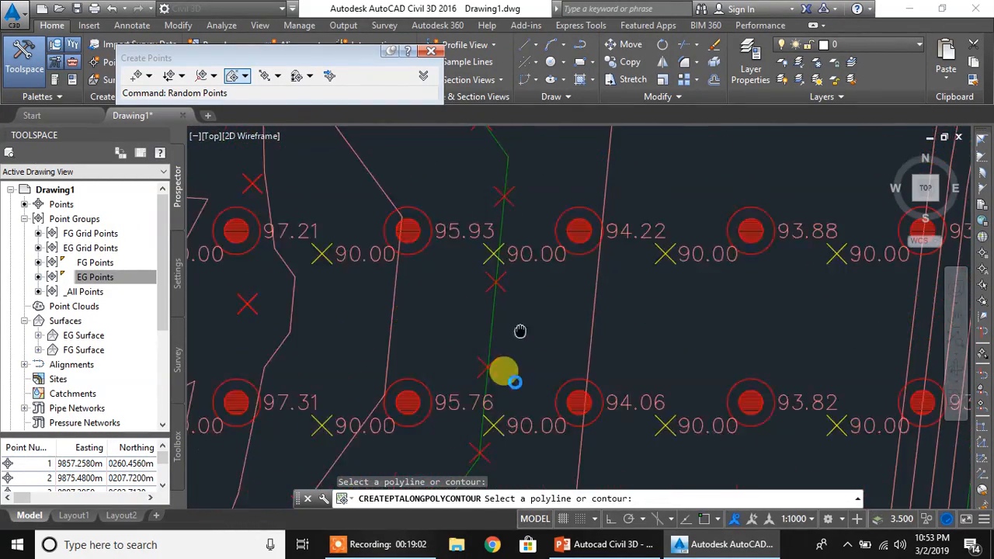
{"action": "middle_click_drag", "start_coordinate": [492, 233], "coordinate": [515, 399]}
{"action": "middle_click_drag", "start_coordinate": [451, 225], "coordinate": [476, 386]}
{"action": "middle_click_drag", "start_coordinate": [424, 196], "coordinate": [446, 333]}
{"action": "mouse_move", "coordinate": [506, 215]}
{"action": "middle_mouse_down"}
{"action": "mouse_move", "coordinate": [486, 333]}
{"action": "mouse_move", "coordinate": [493, 369]}
{"action": "middle_mouse_up"}
{"action": "middle_click_drag", "start_coordinate": [559, 179], "coordinate": [513, 320]}
{"action": "scroll", "coordinate": [513, 257], "scroll_direction": "down", "scroll_amount": 5}
{"action": "middle_click_drag", "start_coordinate": [519, 233], "coordinate": [506, 341]}
{"action": "middle_click_drag", "start_coordinate": [530, 210], "coordinate": [519, 337]}
{"action": "middle_click_drag", "start_coordinate": [528, 156], "coordinate": [527, 230]}
{"action": "scroll", "coordinate": [501, 299], "scroll_direction": "up", "scroll_amount": 5}
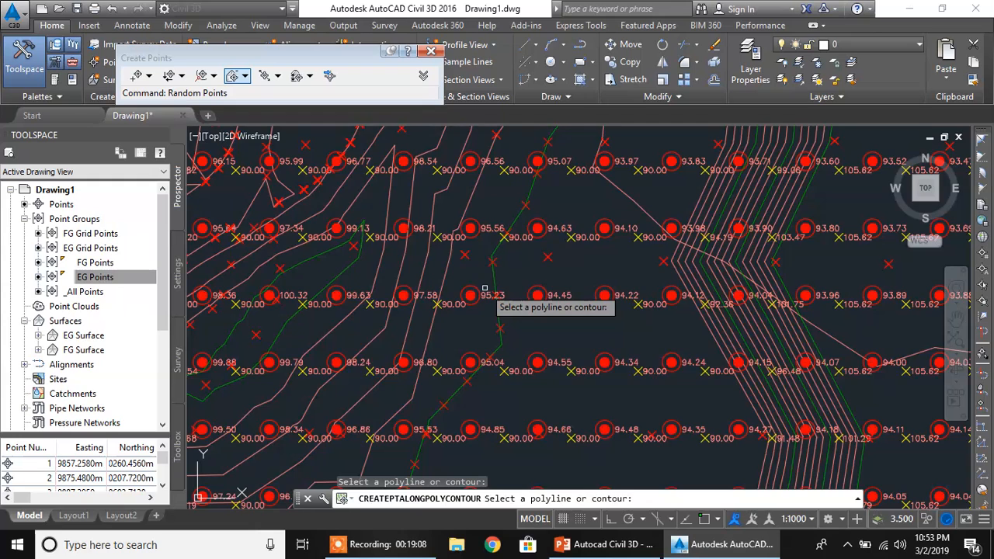
Undo the points created along the contour and close the point creation tools.
{"action": "key", "text": "Escape"}
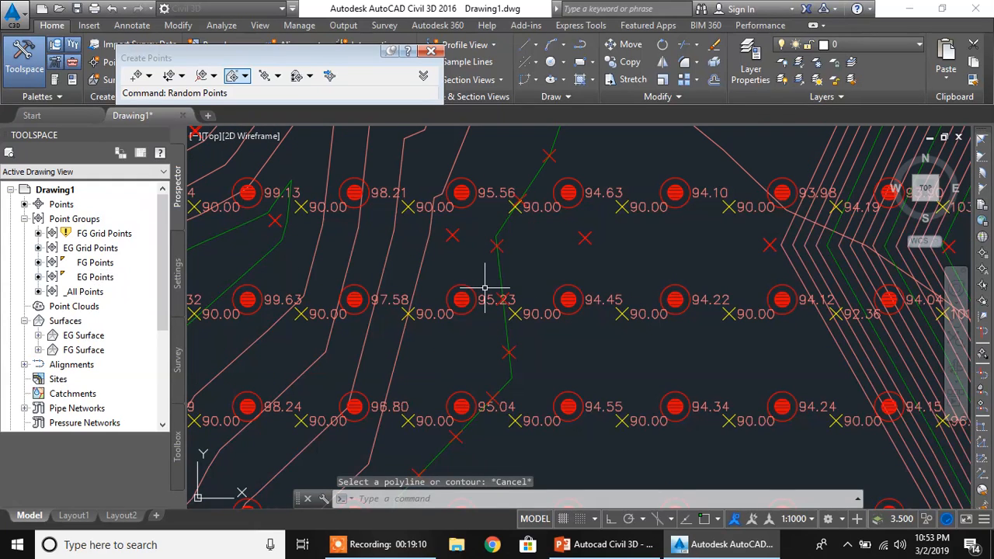
{"action": "mouse_move", "coordinate": [501, 286]}
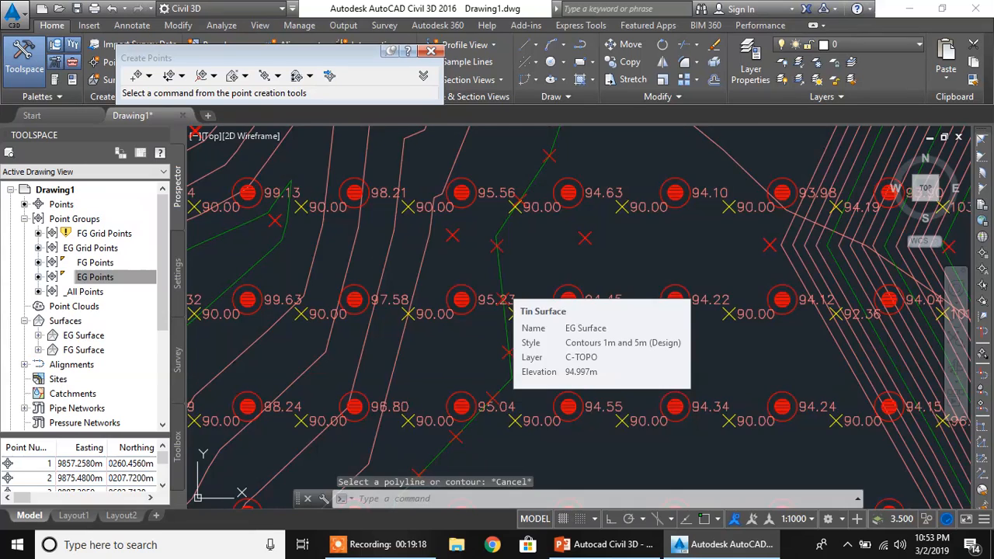
{"action": "scroll", "coordinate": [501, 285], "scroll_direction": "down", "scroll_amount": 2}
{"action": "left_click", "coordinate": [87, 277]}
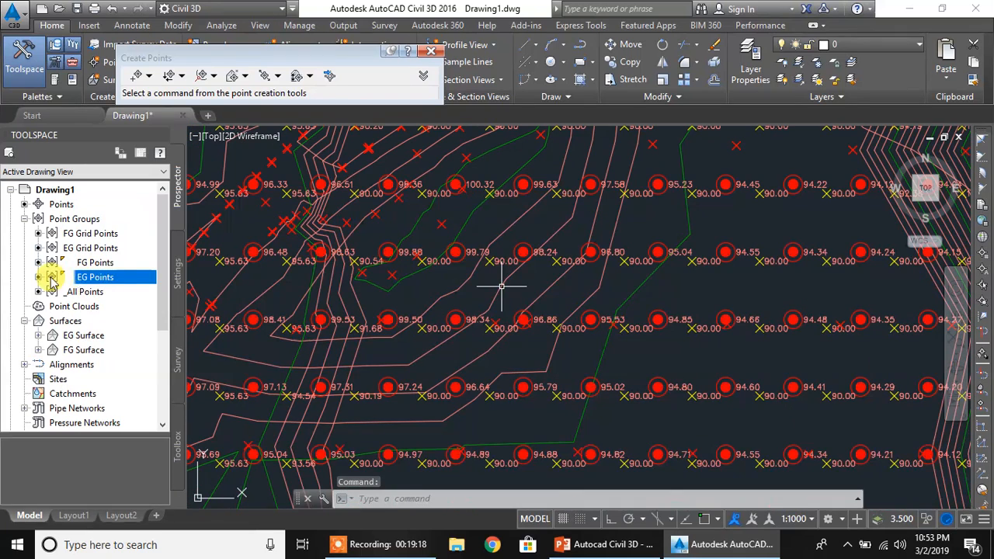
{"action": "left_click", "coordinate": [432, 53]}
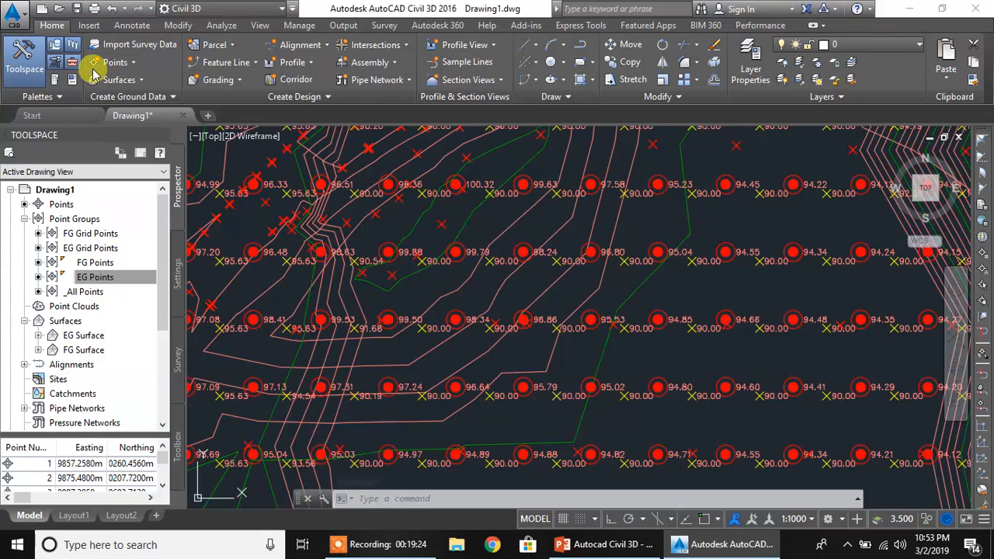
Create points at the vertices of the red contour east of the steep slope band, using EG Surface for the elevations.
{"action": "left_click", "coordinate": [117, 62]}
{"action": "mouse_move", "coordinate": [172, 153]}
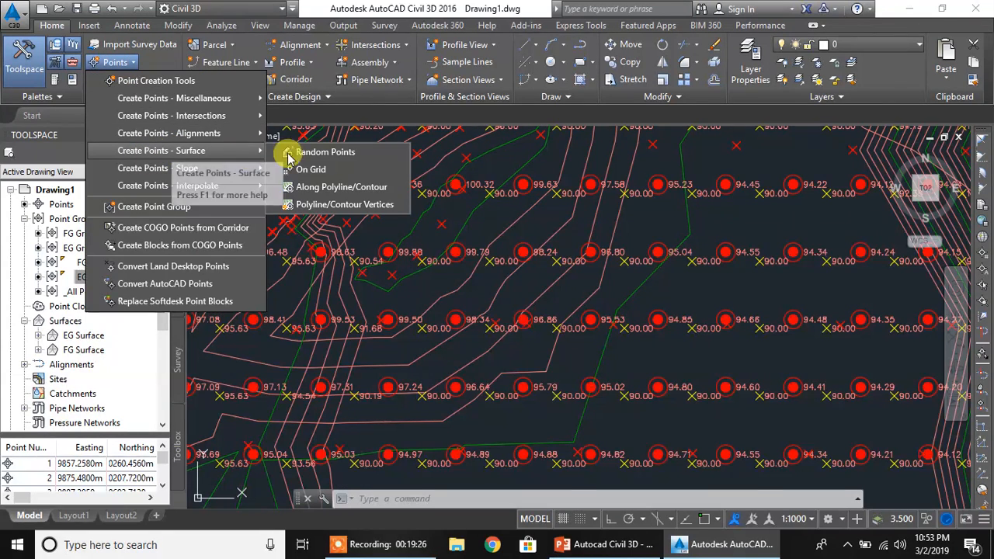
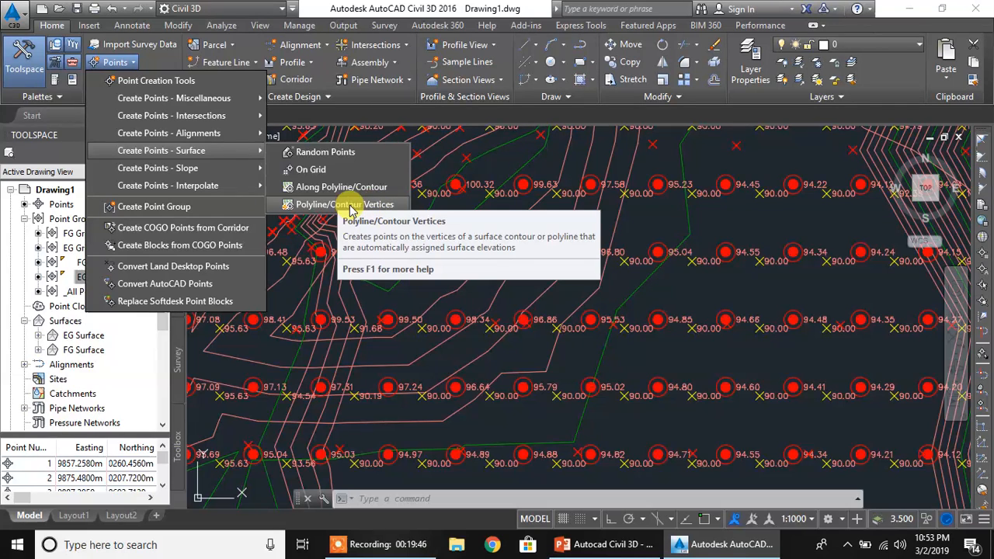
{"action": "left_click", "coordinate": [346, 205]}
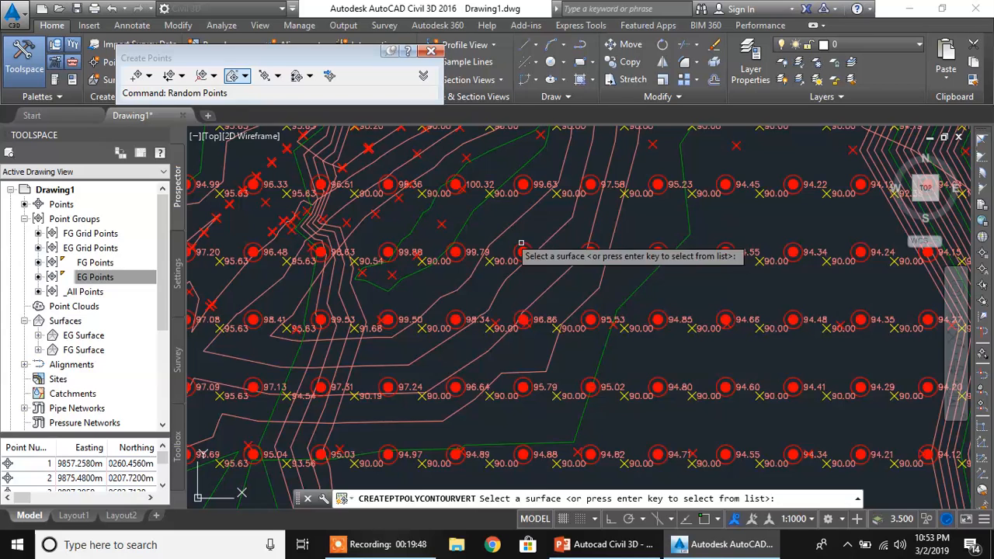
{"action": "key", "text": "Return"}
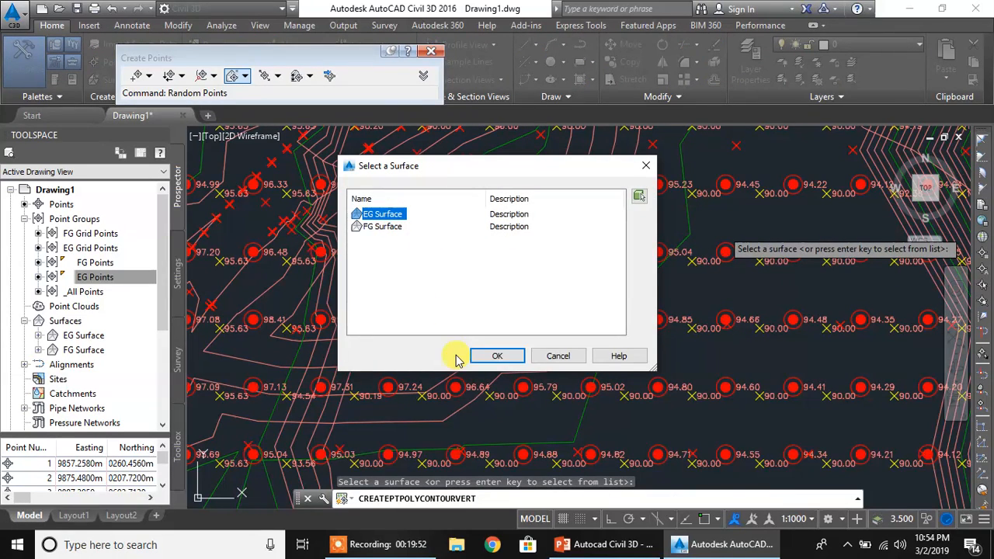
{"action": "left_click", "coordinate": [497, 356]}
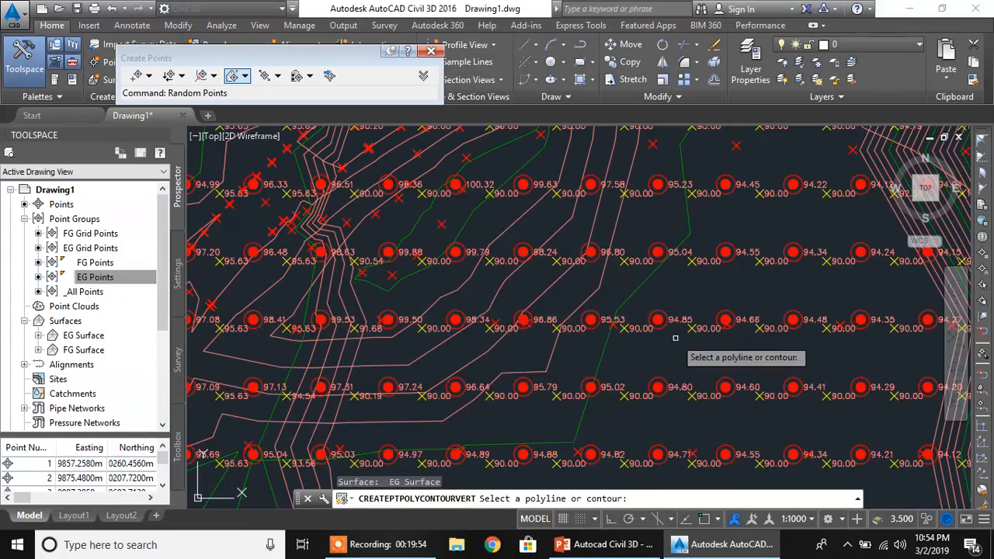
{"action": "scroll", "coordinate": [721, 351], "scroll_direction": "down", "scroll_amount": 4}
{"action": "middle_click_drag", "start_coordinate": [722, 348], "coordinate": [484, 302]}
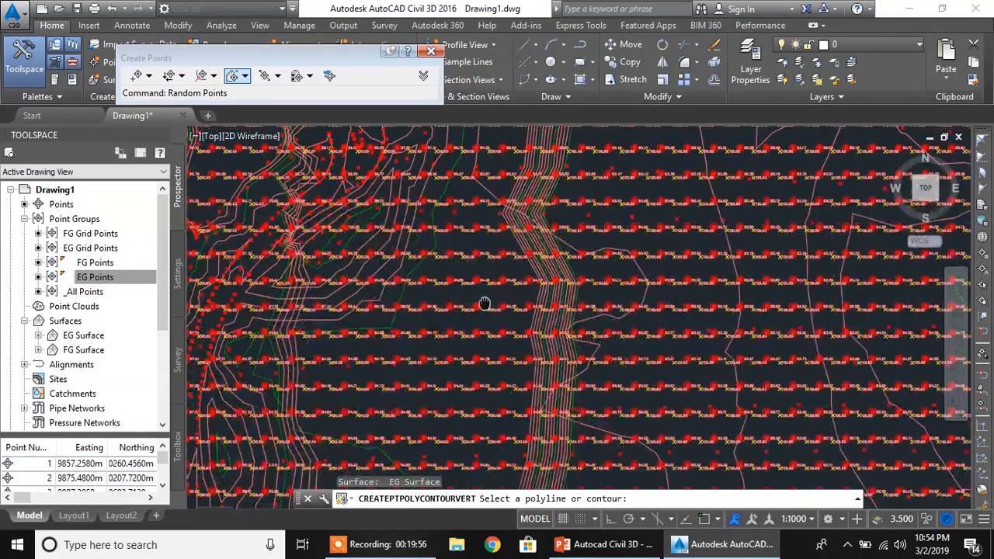
{"action": "middle_click_drag", "start_coordinate": [687, 316], "coordinate": [588, 364]}
{"action": "scroll", "coordinate": [660, 288], "scroll_direction": "up", "scroll_amount": 6}
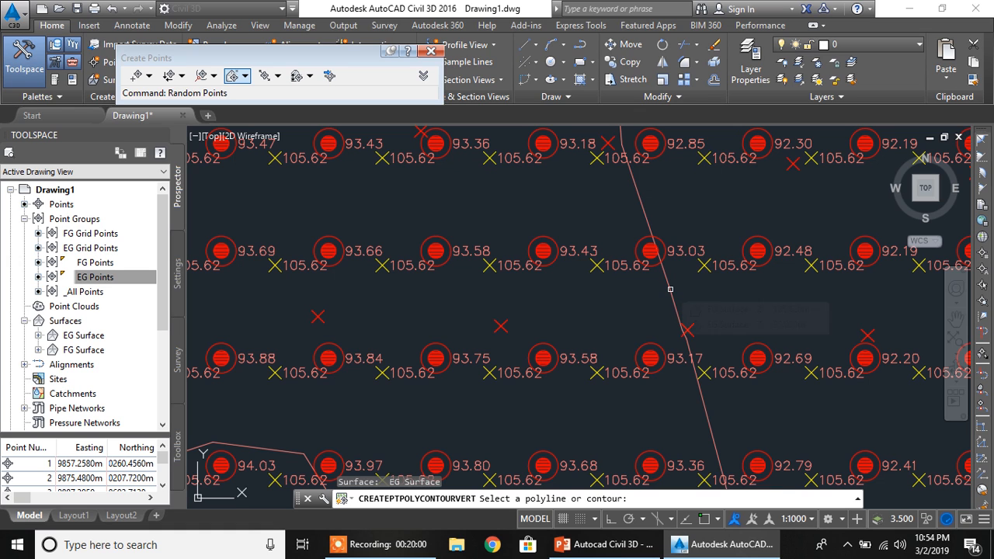
{"action": "left_click", "coordinate": [670, 290]}
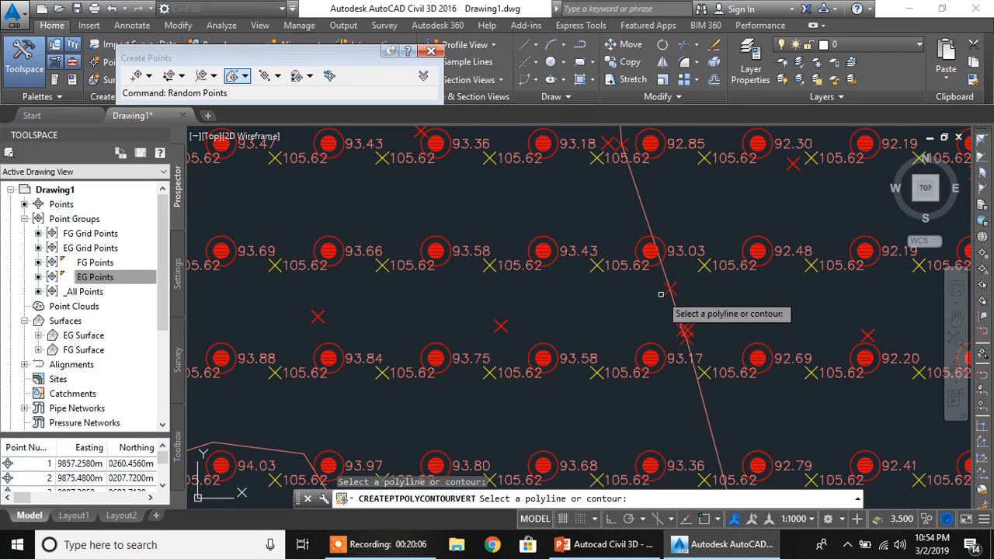
Follow the red contour across the site and examine the points placed at its vertices.
{"action": "scroll", "coordinate": [660, 296], "scroll_direction": "down", "scroll_amount": 3}
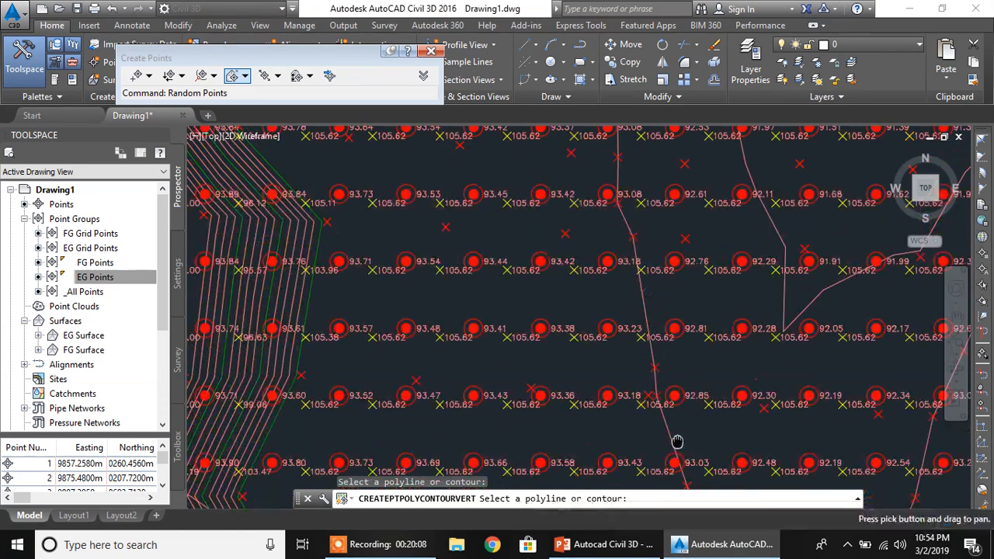
{"action": "middle_click_drag", "start_coordinate": [635, 279], "coordinate": [643, 414]}
{"action": "middle_click_drag", "start_coordinate": [622, 250], "coordinate": [636, 377]}
{"action": "scroll", "coordinate": [645, 386], "scroll_direction": "up", "scroll_amount": 4}
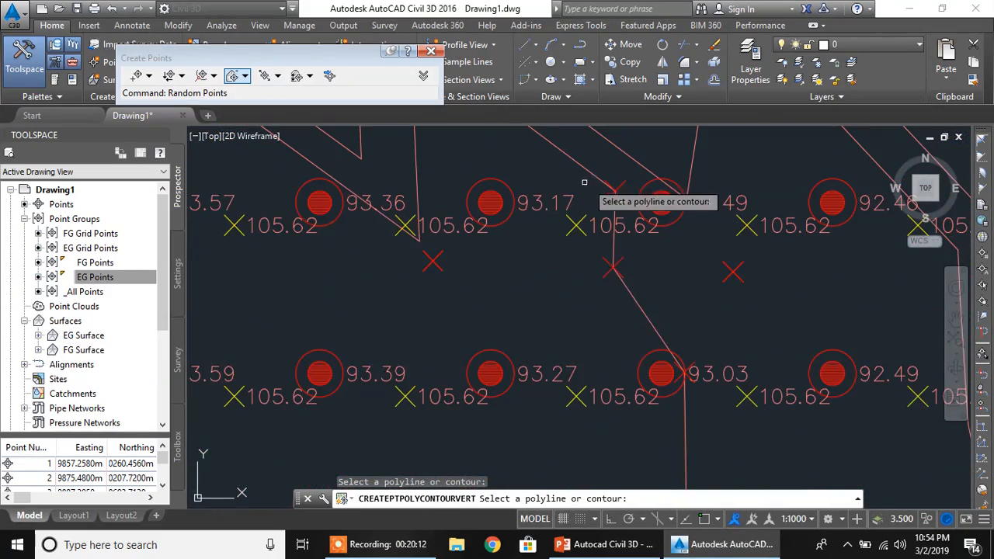
{"action": "middle_click_drag", "start_coordinate": [585, 182], "coordinate": [621, 352]}
{"action": "scroll", "coordinate": [617, 359], "scroll_direction": "down", "scroll_amount": 2}
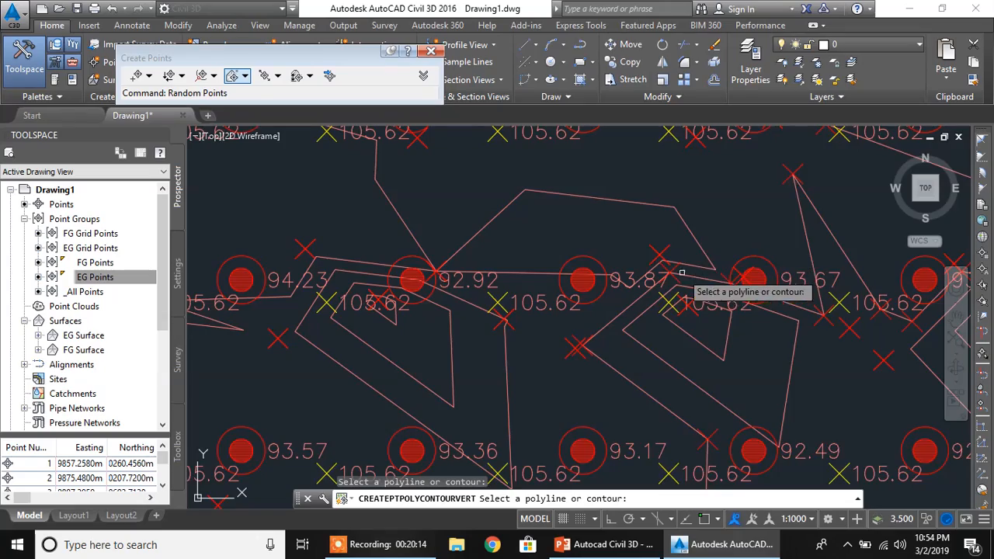
{"action": "scroll", "coordinate": [618, 303], "scroll_direction": "up", "scroll_amount": 2}
{"action": "middle_click_drag", "start_coordinate": [777, 352], "coordinate": [629, 249]}
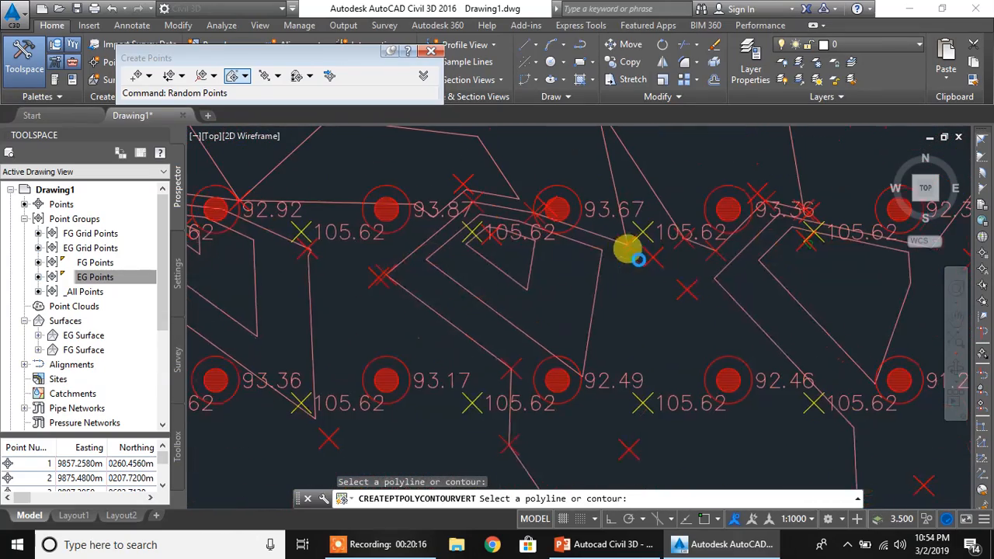
{"action": "middle_click_drag", "start_coordinate": [749, 242], "coordinate": [688, 336]}
{"action": "middle_click_drag", "start_coordinate": [522, 442], "coordinate": [486, 274]}
{"action": "scroll", "coordinate": [548, 403], "scroll_direction": "down", "scroll_amount": 2}
{"action": "mouse_move", "coordinate": [464, 439]}
{"action": "middle_mouse_down"}
{"action": "mouse_move", "coordinate": [450, 402]}
{"action": "mouse_move", "coordinate": [460, 270]}
{"action": "middle_mouse_up"}
{"action": "middle_click_drag", "start_coordinate": [523, 380], "coordinate": [486, 209]}
{"action": "mouse_move", "coordinate": [485, 388]}
{"action": "middle_mouse_down"}
{"action": "mouse_move", "coordinate": [461, 326]}
{"action": "mouse_move", "coordinate": [469, 301]}
{"action": "middle_mouse_up"}
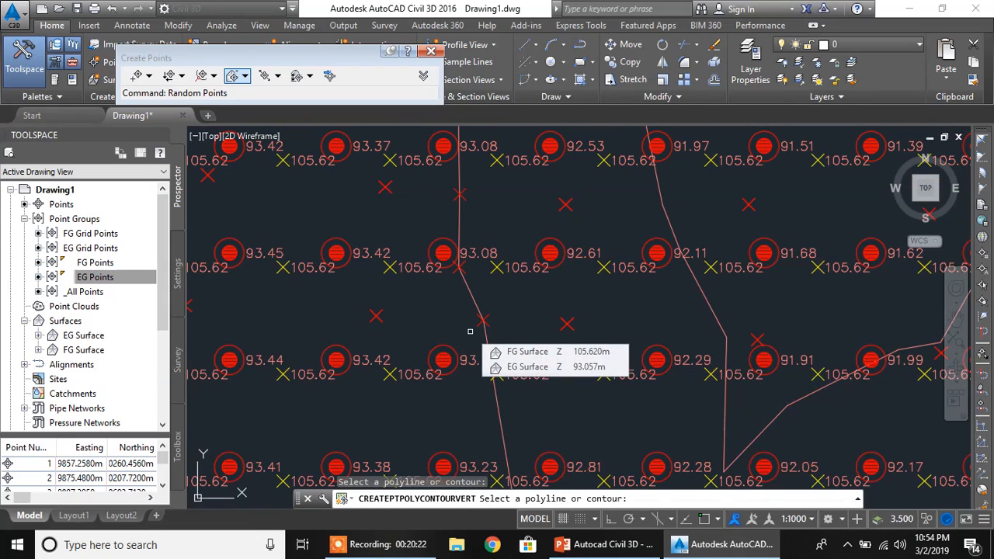
End the contour vertex point command and close the point creation tools.
{"action": "key", "text": "Escape"}
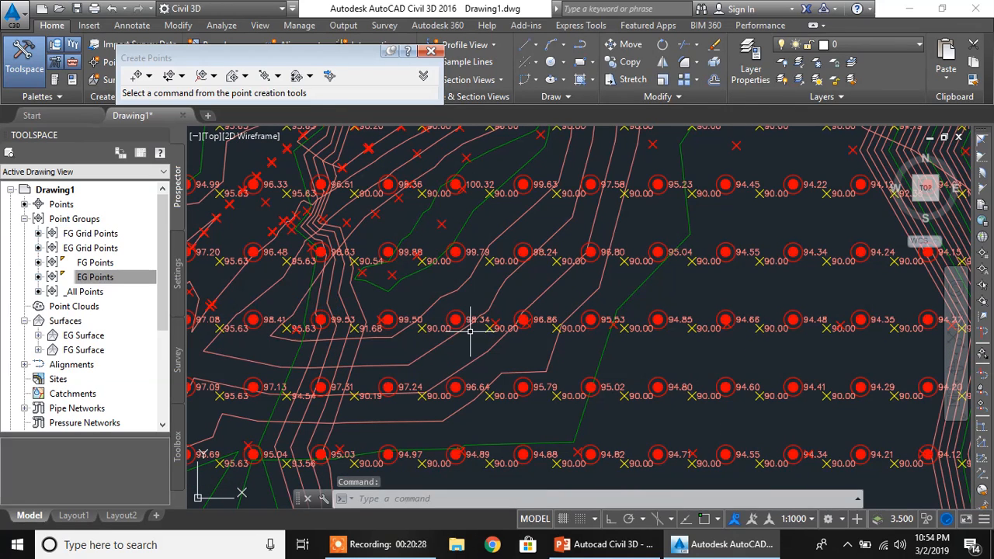
{"action": "scroll", "coordinate": [456, 319], "scroll_direction": "down", "scroll_amount": 5}
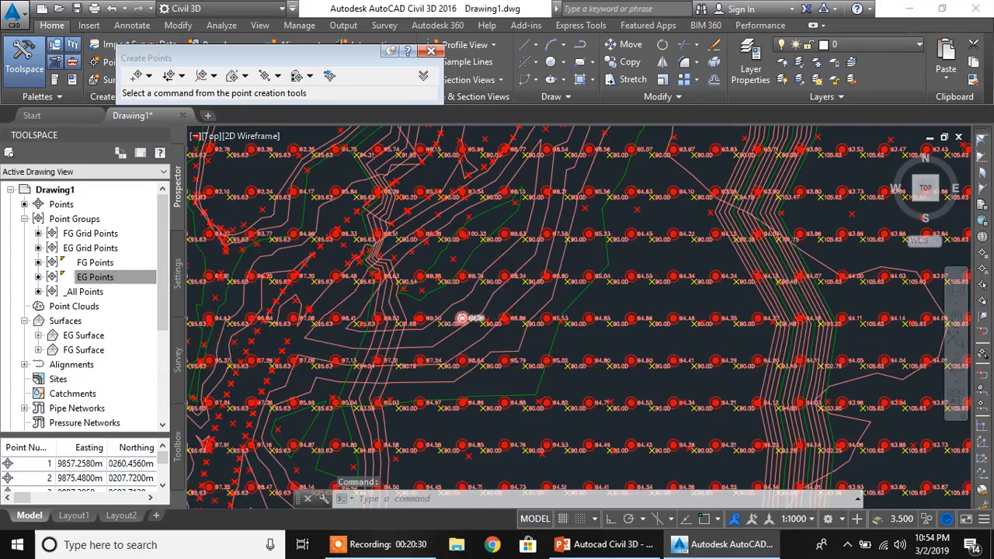
{"action": "middle_click_drag", "start_coordinate": [482, 359], "coordinate": [444, 274]}
{"action": "middle_click_drag", "start_coordinate": [471, 340], "coordinate": [439, 311]}
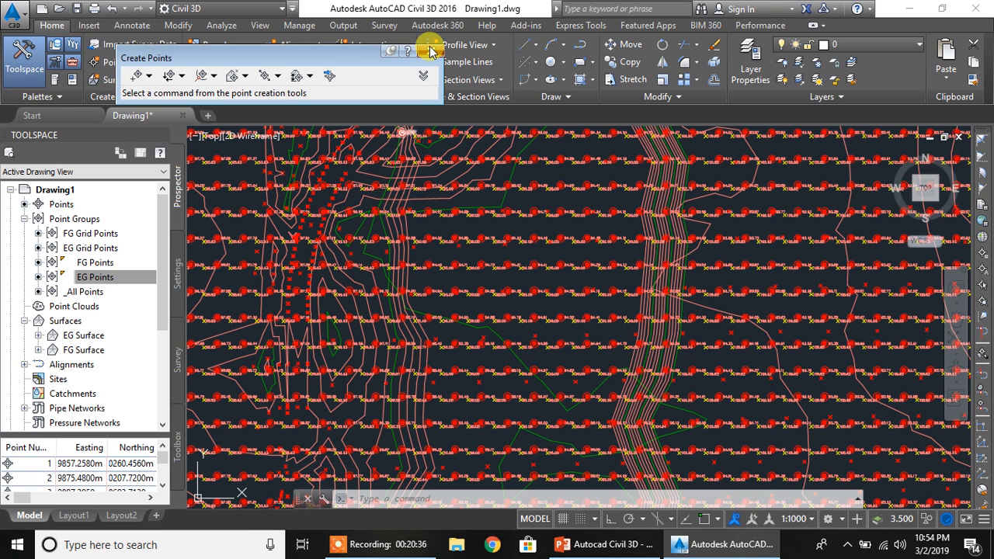
{"action": "left_click", "coordinate": [431, 51]}
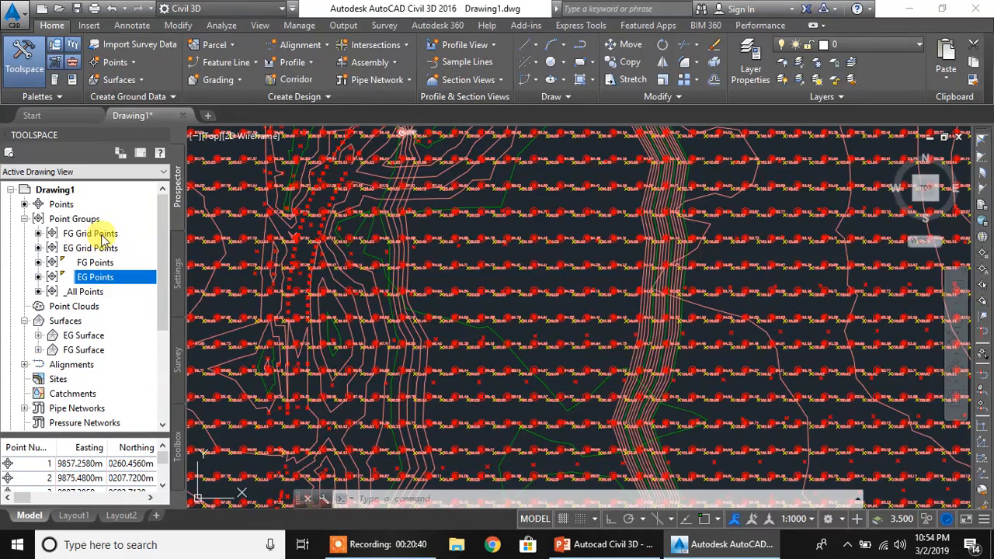
Run the Points_List report from the Points category of the Reports Manager.
{"action": "left_click", "coordinate": [177, 451]}
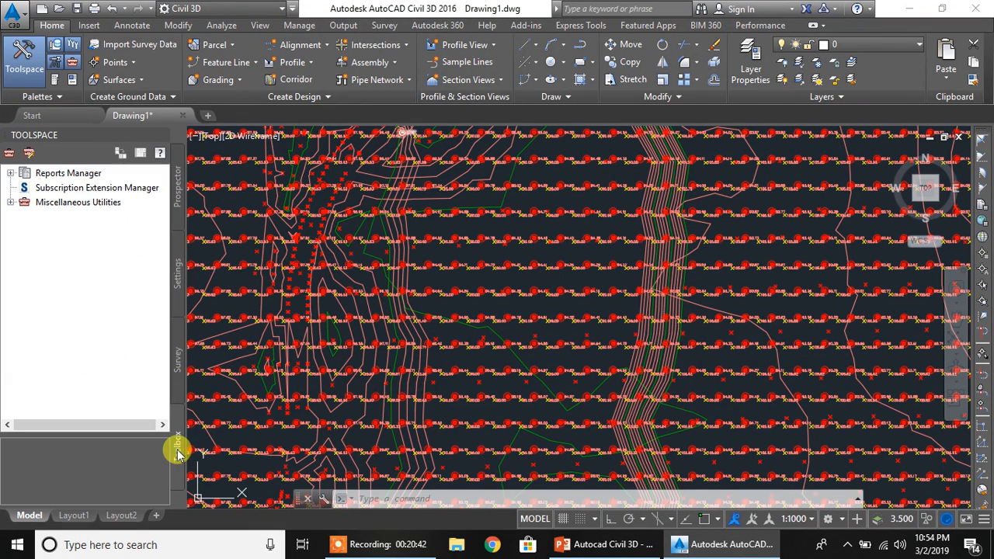
{"action": "left_click", "coordinate": [9, 173]}
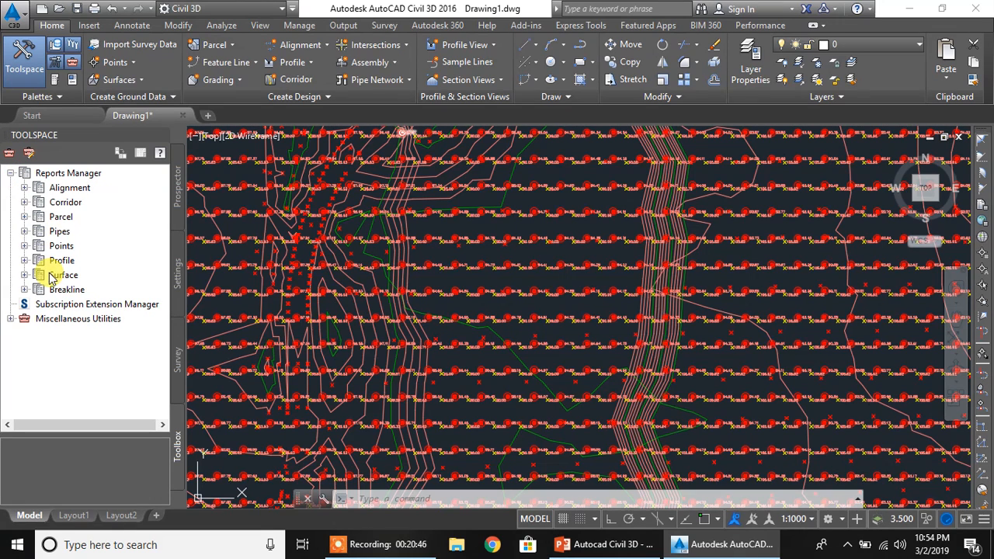
{"action": "left_click", "coordinate": [24, 247]}
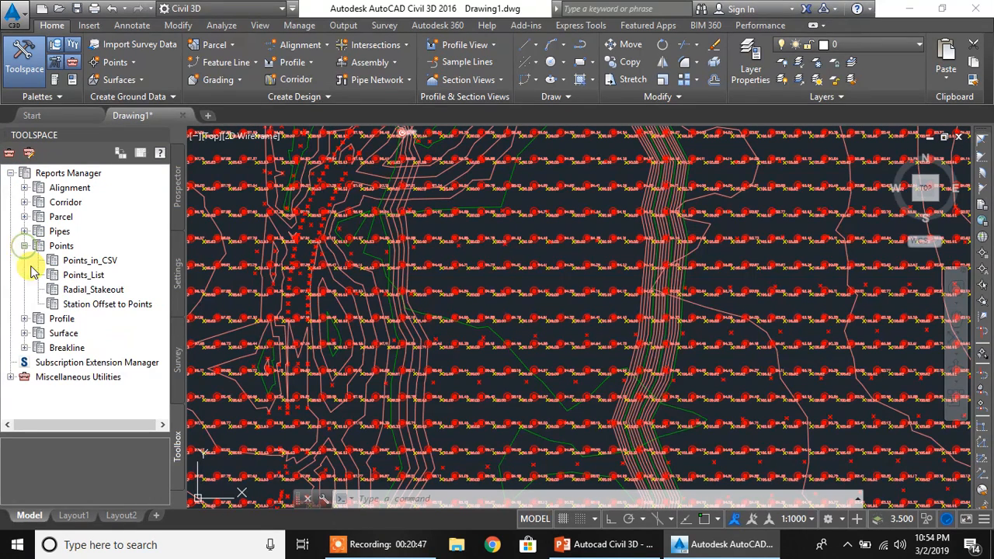
{"action": "left_click", "coordinate": [89, 276]}
{"action": "right_click", "coordinate": [128, 278]}
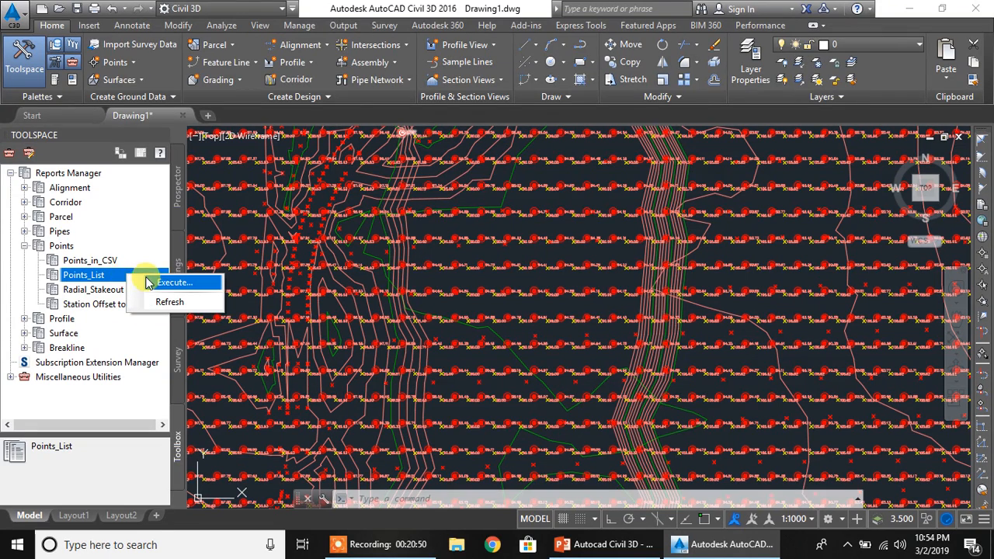
{"action": "left_click", "coordinate": [159, 280]}
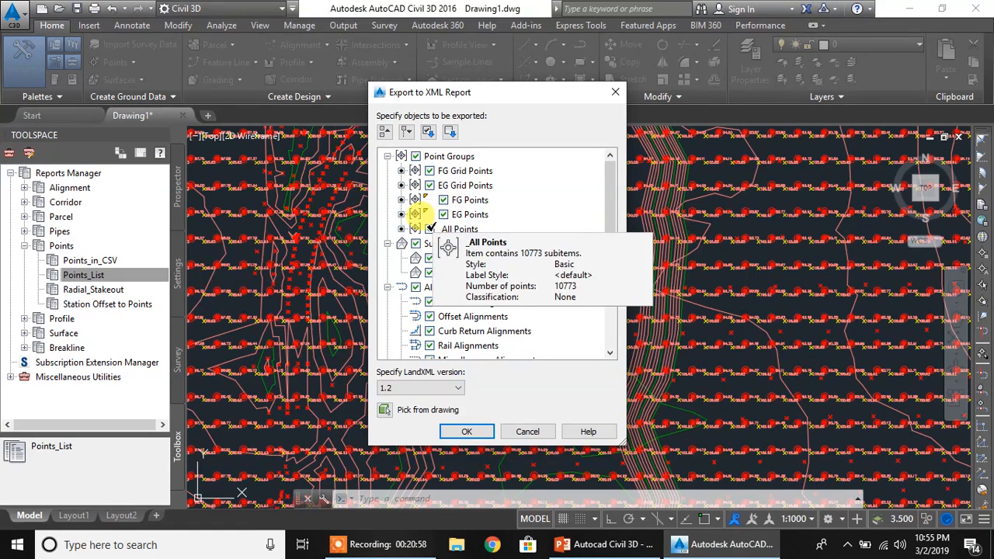
Limit the report's point groups to EG Grid Points, excluding _All Points, EG Points, FG Points and FG Grid Points.
{"action": "left_click", "coordinate": [429, 228]}
{"action": "left_click", "coordinate": [443, 214]}
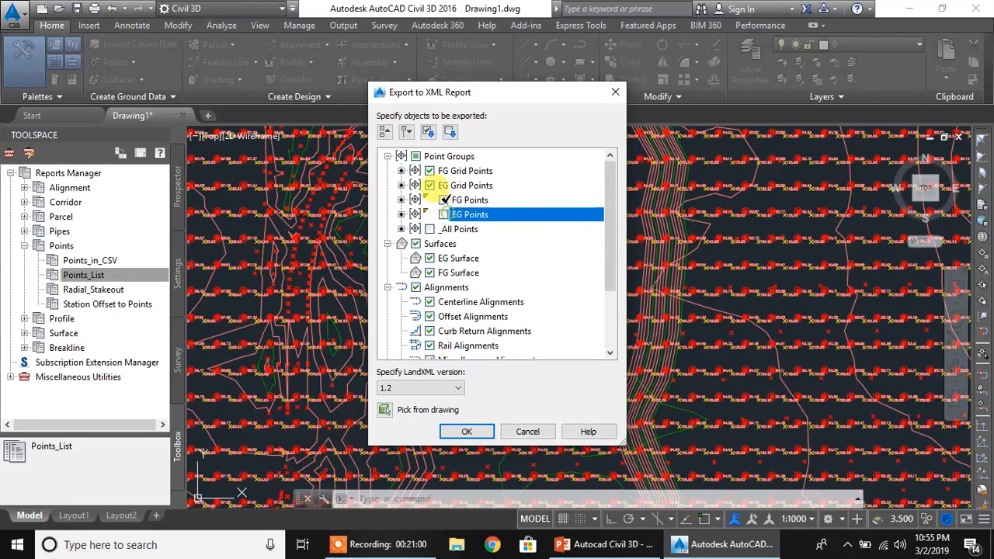
{"action": "left_click", "coordinate": [444, 200]}
{"action": "left_click", "coordinate": [430, 171]}
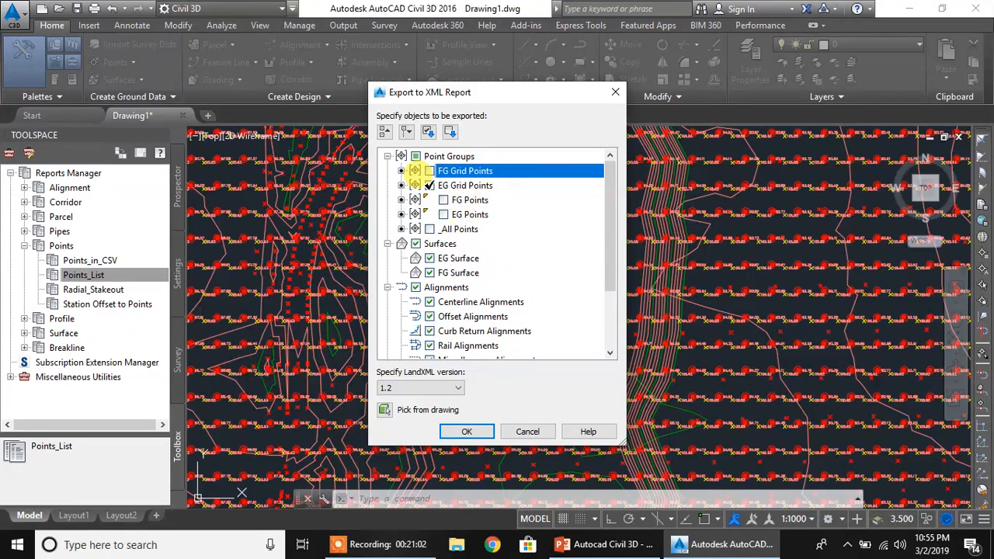
{"action": "left_click", "coordinate": [467, 431]}
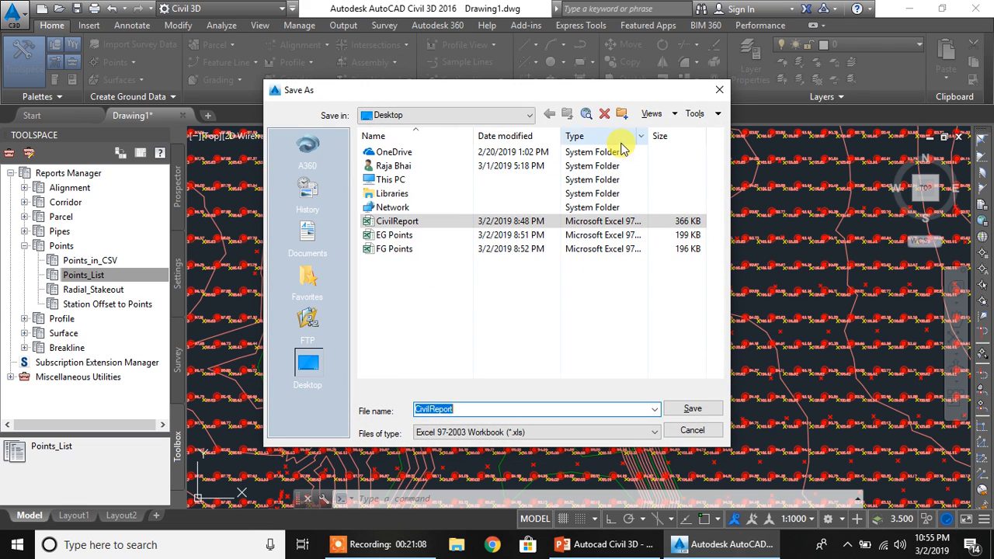
Save the report as the Excel 97-2003 workbook "eg points" in a new folder on the Desktop.
{"action": "left_click", "coordinate": [622, 114]}
{"action": "left_click", "coordinate": [396, 265]}
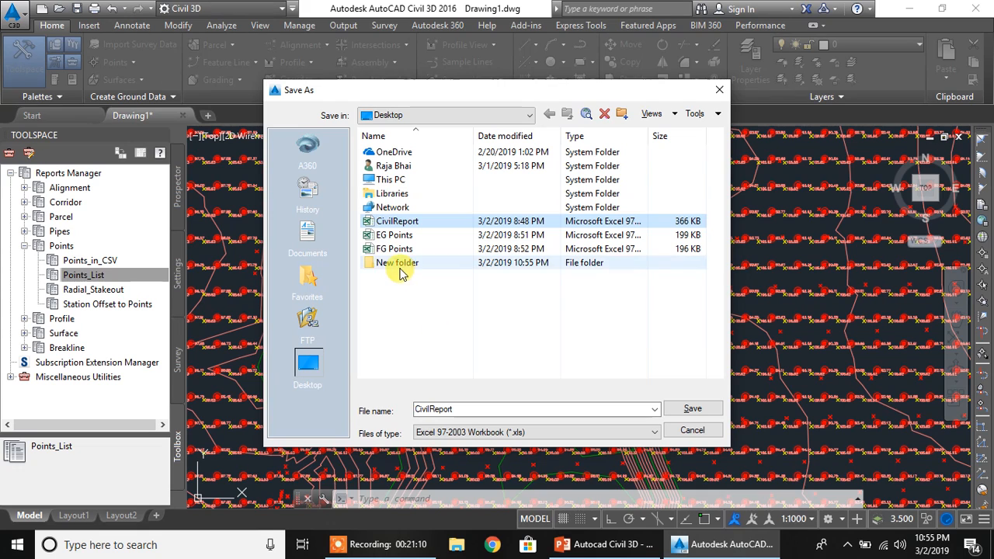
{"action": "double_click", "coordinate": [398, 265]}
{"action": "double_click", "coordinate": [455, 408]}
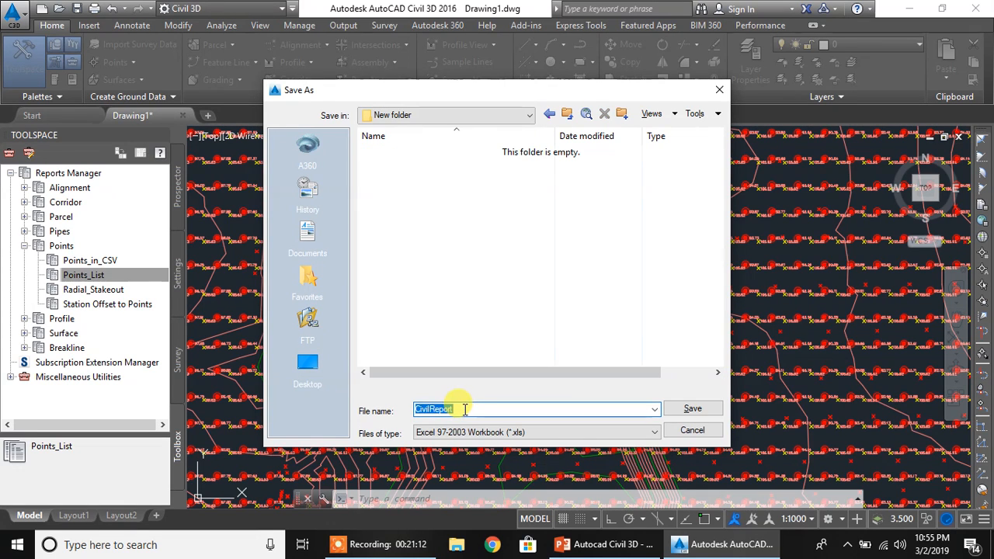
{"action": "type", "text": "eg points"}
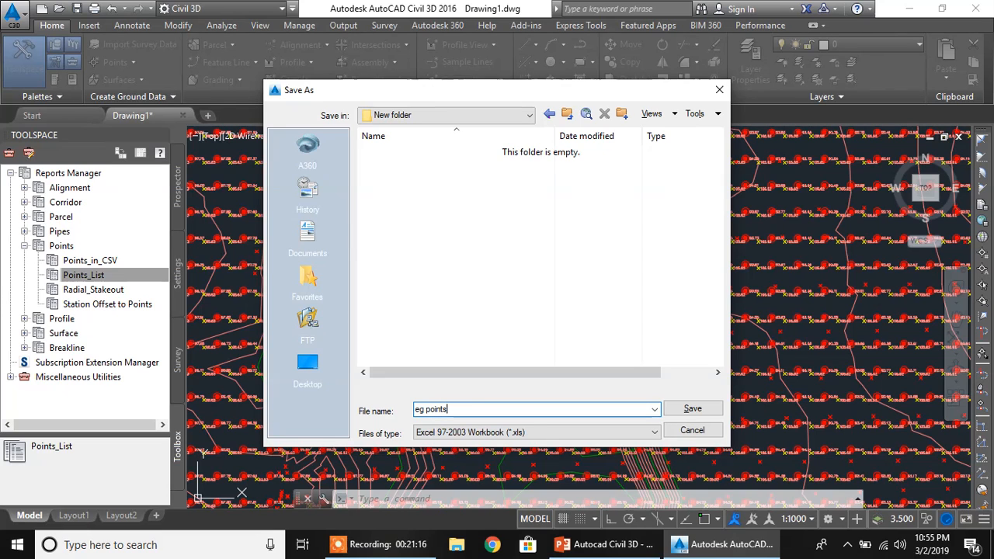
{"action": "left_click", "coordinate": [699, 407]}
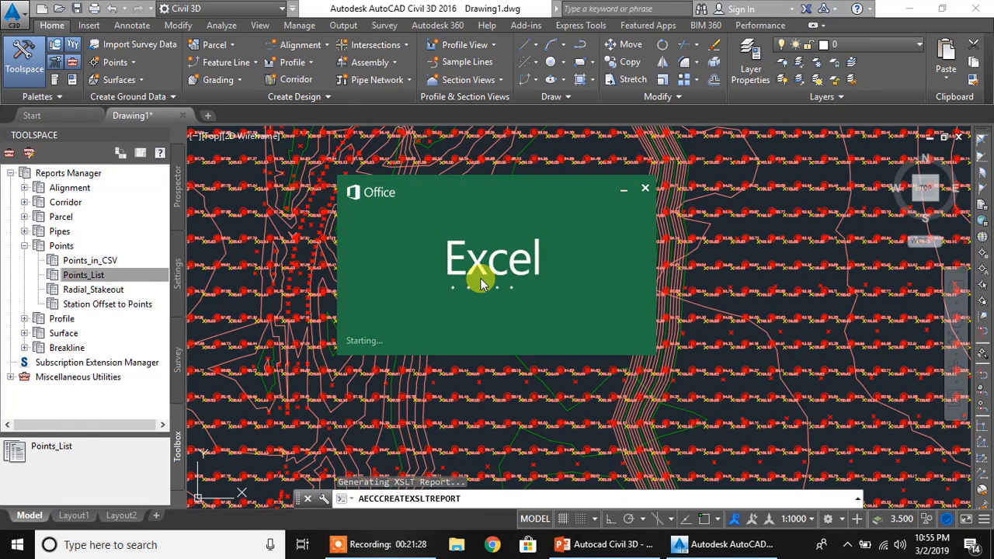
Look through the exported point report and delete all heading rows above the table header row.
{"action": "scroll", "coordinate": [109, 358], "scroll_direction": "down", "scroll_amount": 4}
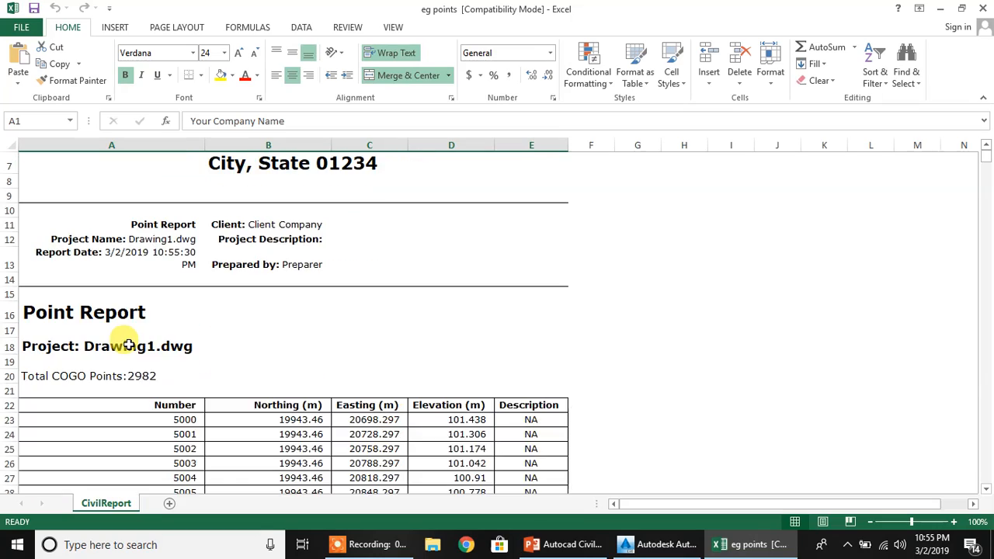
{"action": "scroll", "coordinate": [129, 345], "scroll_direction": "up", "scroll_amount": 1}
{"action": "scroll", "coordinate": [130, 347], "scroll_direction": "down", "scroll_amount": 2}
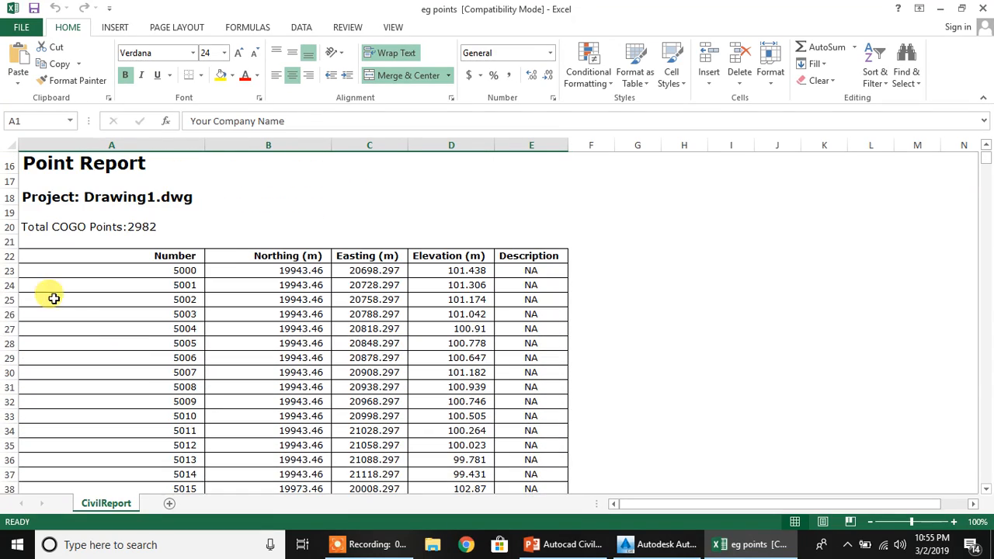
{"action": "scroll", "coordinate": [138, 362], "scroll_direction": "down", "scroll_amount": 18}
{"action": "scroll", "coordinate": [155, 397], "scroll_direction": "down", "scroll_amount": 15}
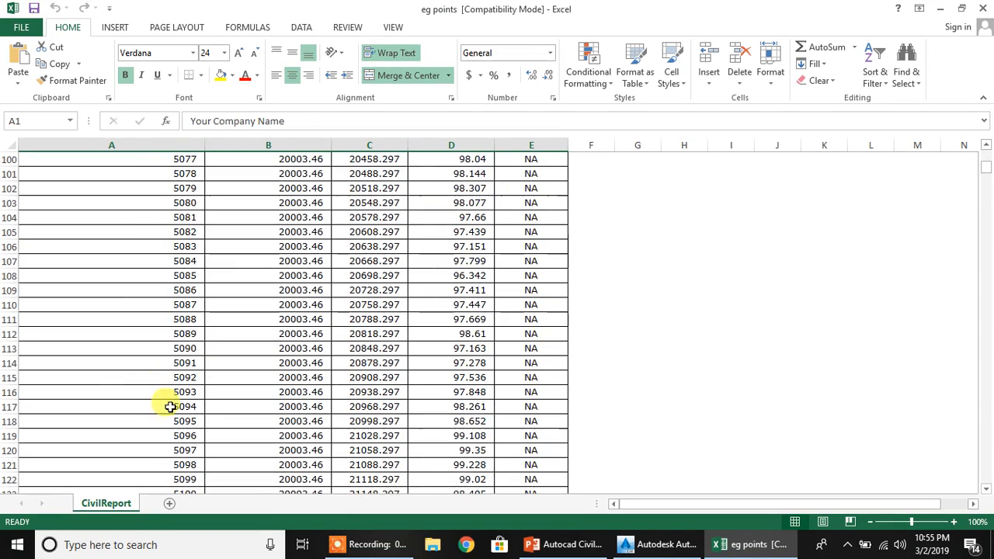
{"action": "left_click_drag", "start_coordinate": [985, 173], "coordinate": [988, 122]}
{"action": "left_click_drag", "start_coordinate": [9, 174], "coordinate": [9, 209]}
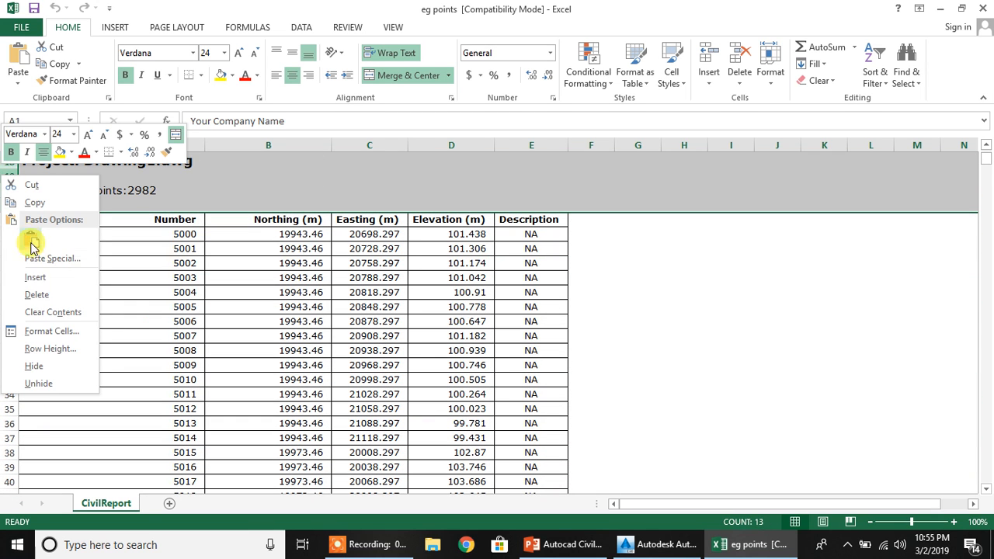
{"action": "left_click", "coordinate": [38, 295]}
{"action": "left_click", "coordinate": [662, 323]}
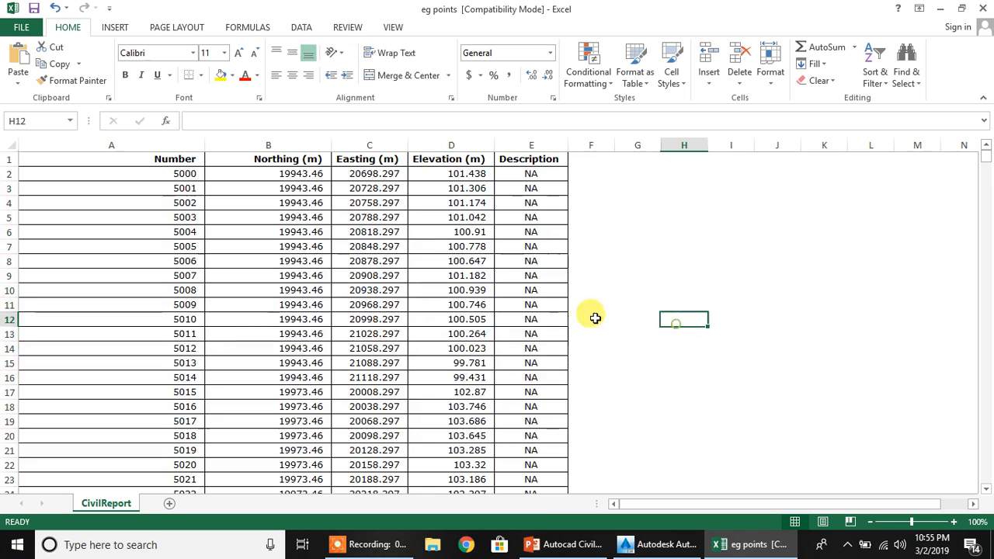
Delete the Description column from the exported points table.
{"action": "left_click", "coordinate": [535, 147]}
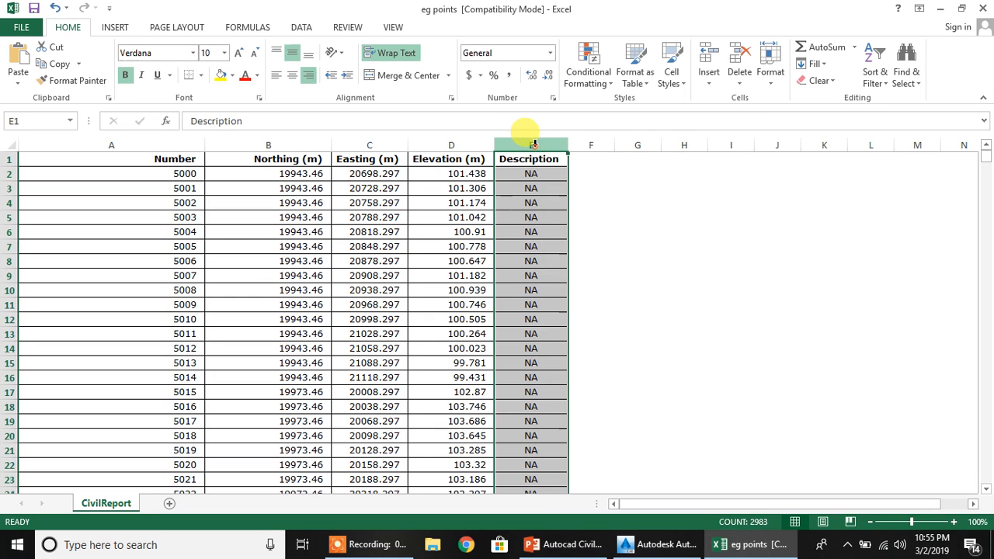
{"action": "right_click", "coordinate": [535, 146]}
{"action": "left_click", "coordinate": [579, 266]}
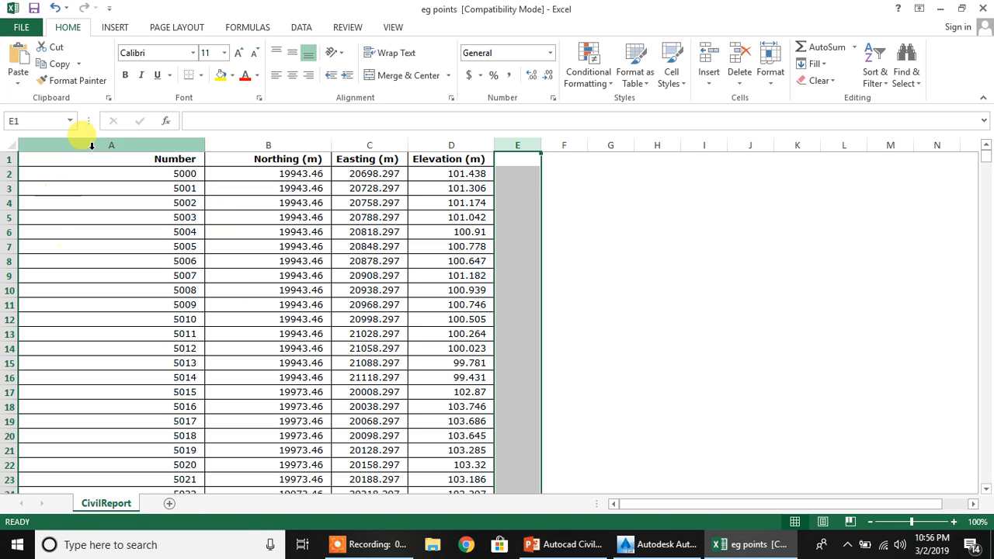
Narrow the Number column to fit its contents and close the eg points workbook.
{"action": "left_click_drag", "start_coordinate": [204, 145], "coordinate": [76, 146]}
{"action": "left_click", "coordinate": [697, 323]}
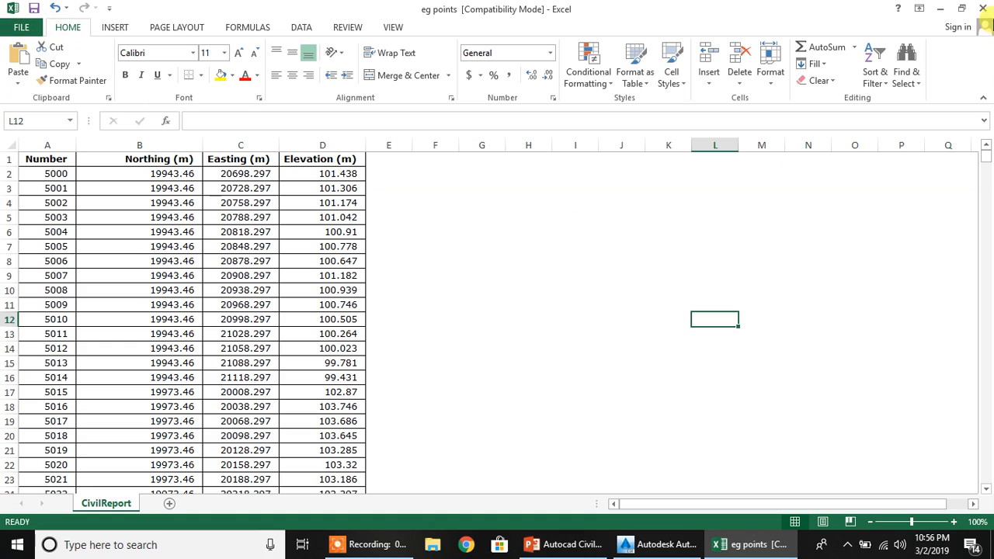
{"action": "left_click", "coordinate": [977, 10]}
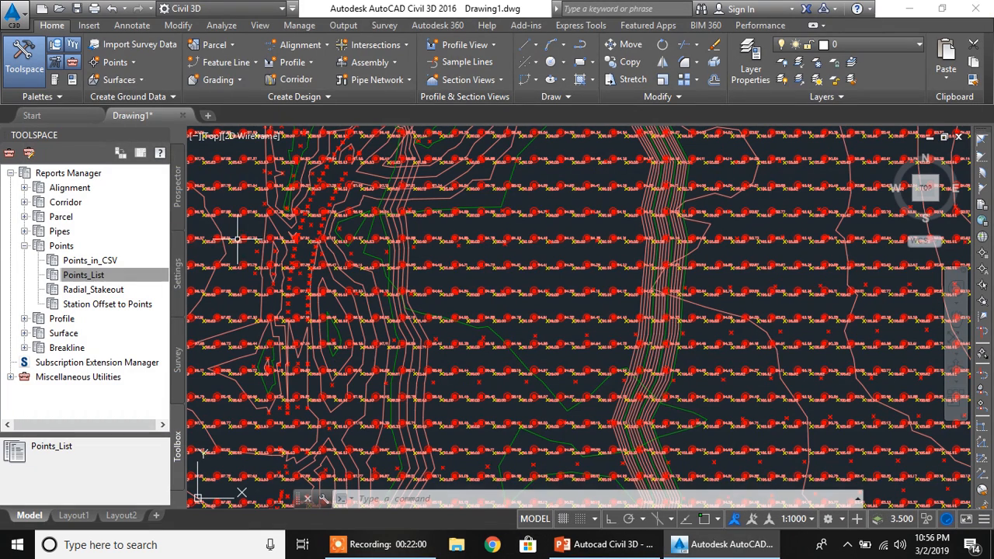
Run the Points_List report with FG Grid Points as the only point group selected for export.
{"action": "left_click", "coordinate": [97, 277]}
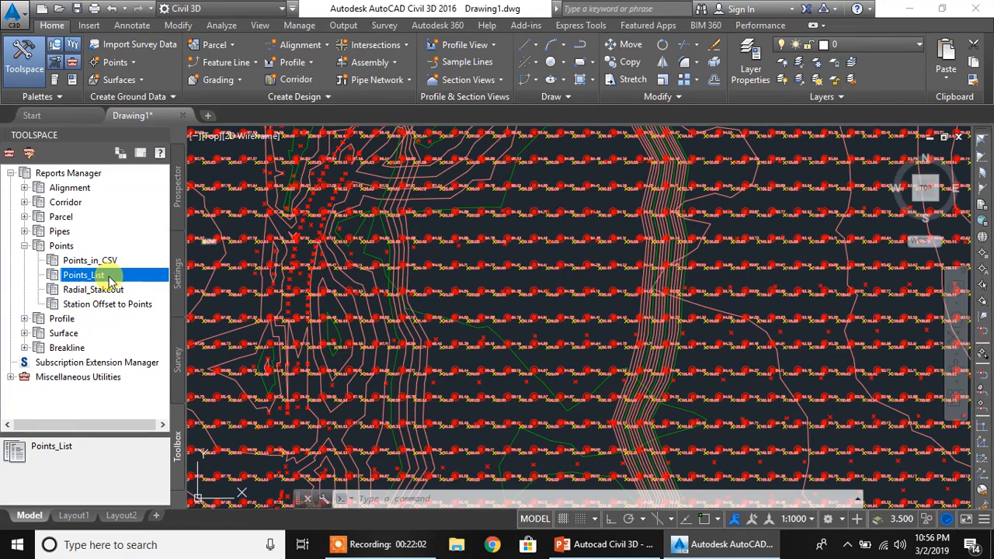
{"action": "right_click", "coordinate": [115, 280]}
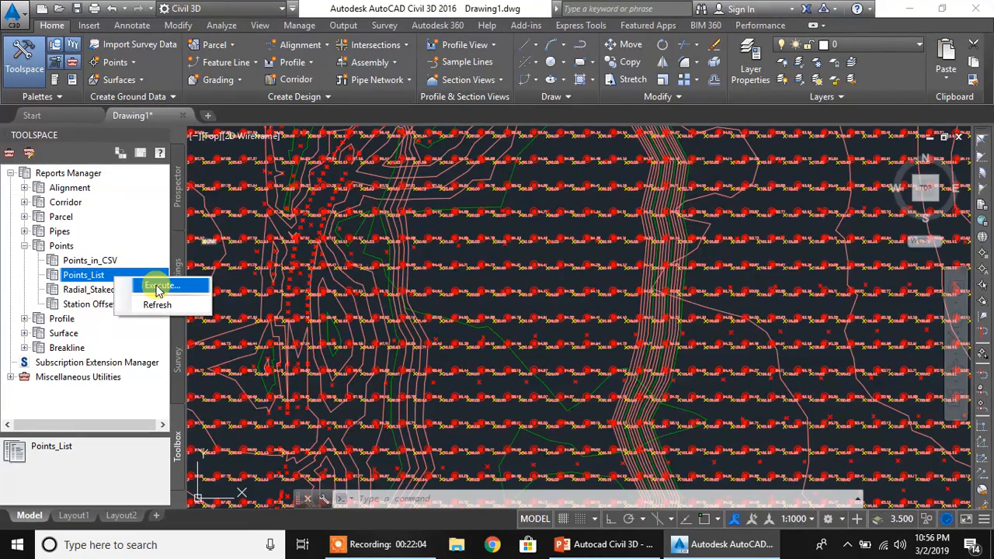
{"action": "left_click", "coordinate": [150, 282]}
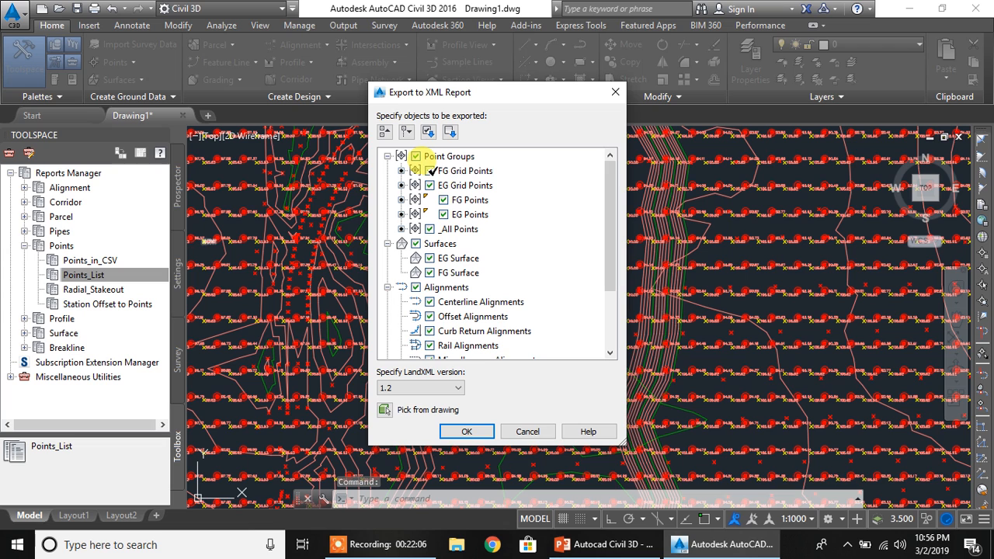
{"action": "left_click", "coordinate": [429, 171]}
{"action": "left_click", "coordinate": [429, 171]}
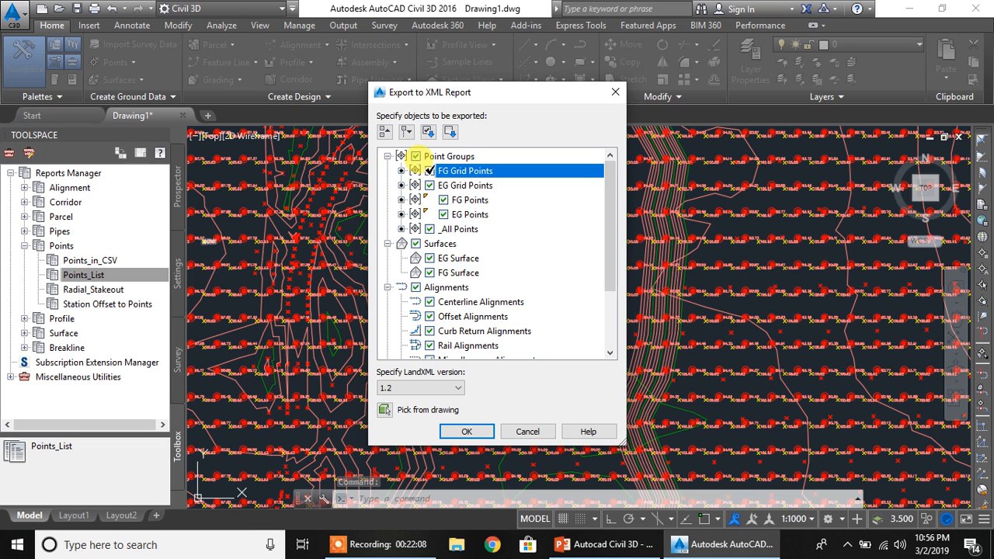
{"action": "left_click", "coordinate": [430, 185]}
{"action": "left_click", "coordinate": [443, 199]}
{"action": "left_click", "coordinate": [444, 215]}
{"action": "left_click", "coordinate": [430, 229]}
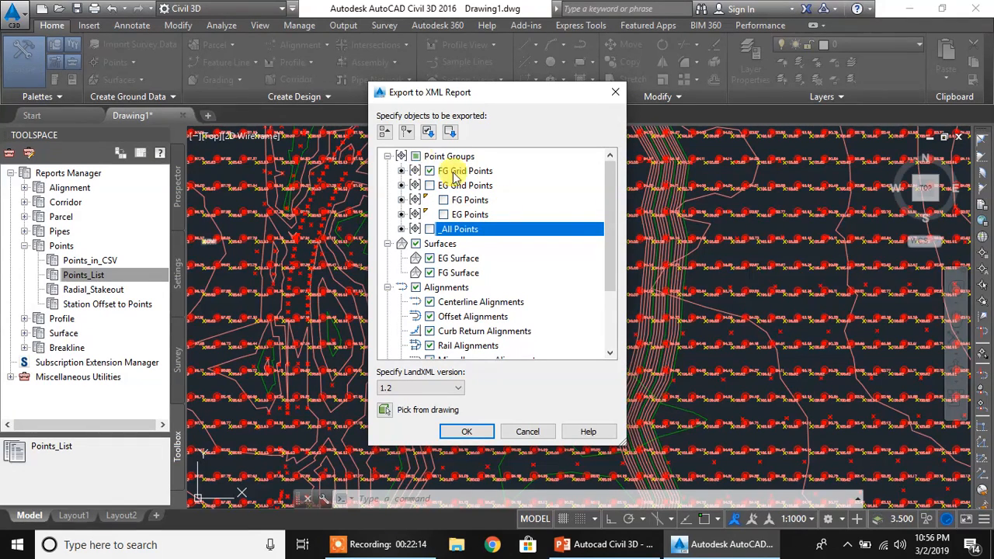
Save the report as the Excel 97-2003 workbook "fg points" in the same folder as the eg points workbook.
{"action": "left_click", "coordinate": [467, 431]}
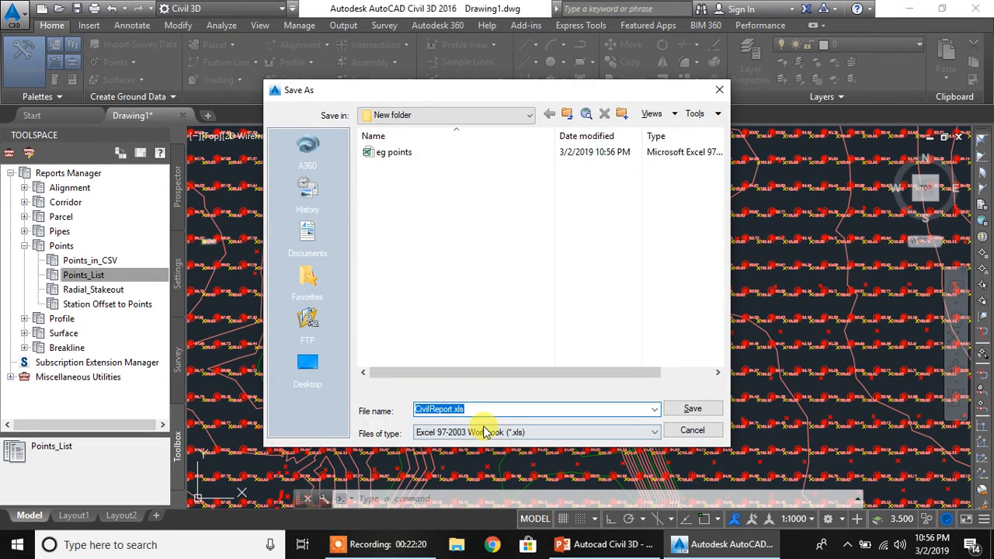
{"action": "type", "text": "fg points"}
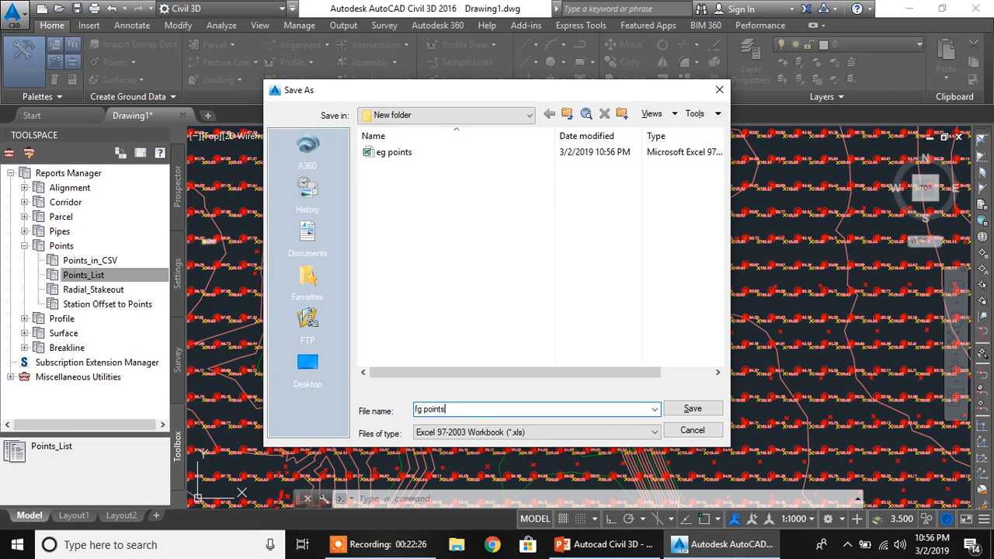
{"action": "left_click", "coordinate": [680, 409]}
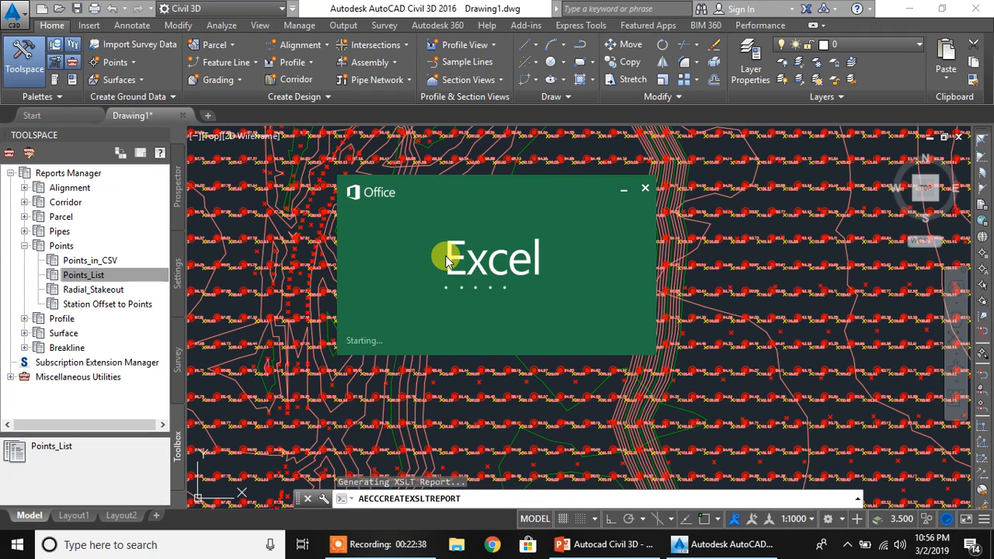
Look through the exported FG point report down to its last row and close the workbook.
{"action": "scroll", "coordinate": [245, 276], "scroll_direction": "down", "scroll_amount": 3}
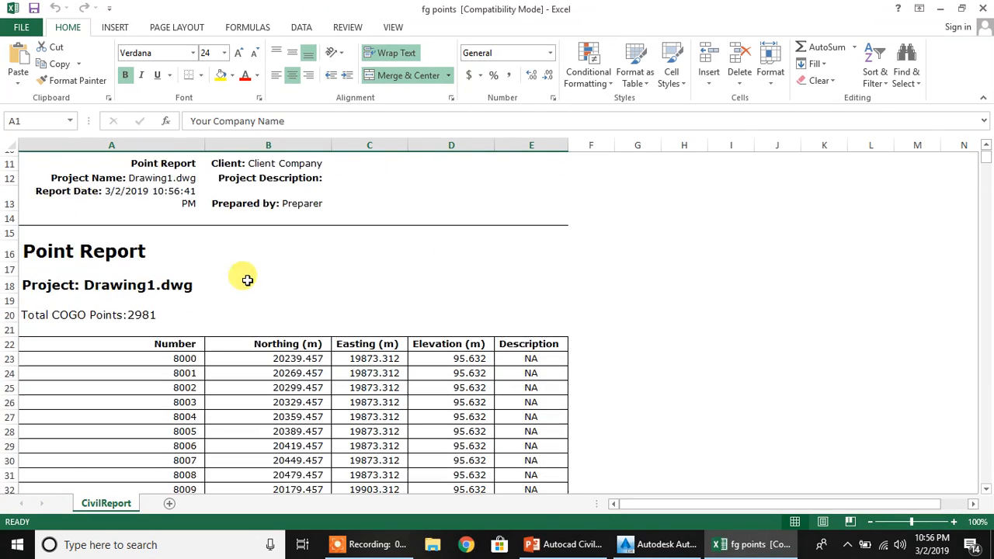
{"action": "scroll", "coordinate": [247, 281], "scroll_direction": "down", "scroll_amount": 8}
{"action": "scroll", "coordinate": [247, 280], "scroll_direction": "up", "scroll_amount": 5}
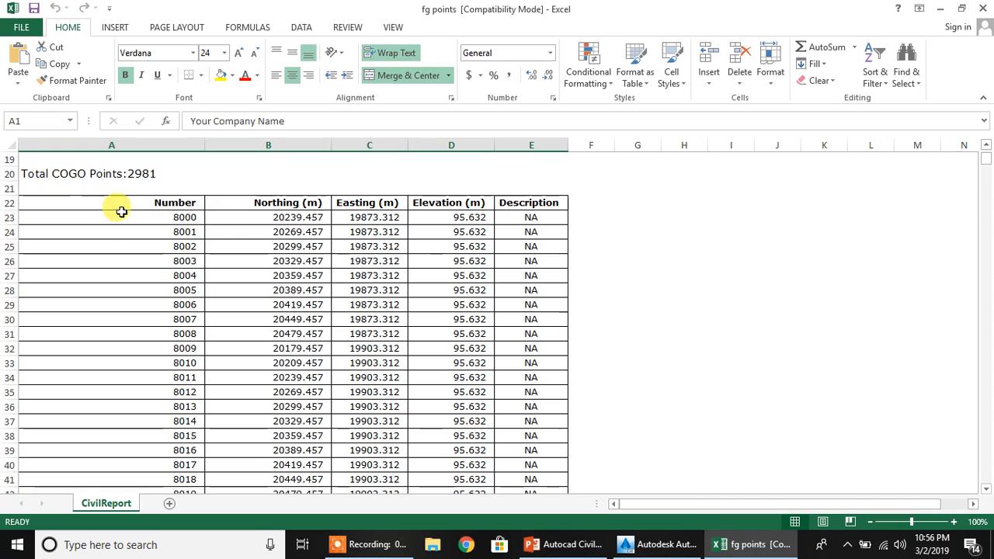
{"action": "scroll", "coordinate": [240, 320], "scroll_direction": "down", "scroll_amount": 12}
{"action": "left_click_drag", "start_coordinate": [982, 158], "coordinate": [989, 509]}
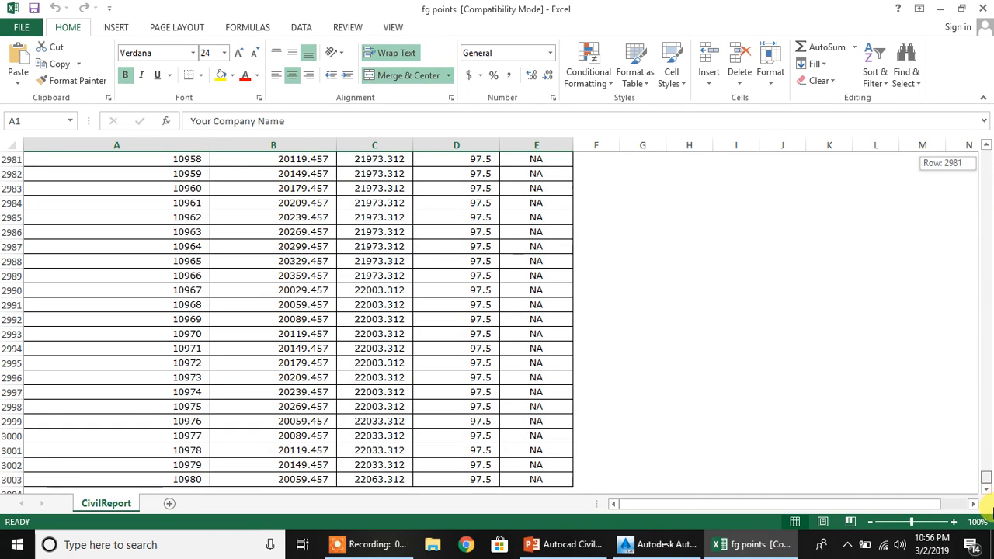
{"action": "left_click", "coordinate": [985, 8]}
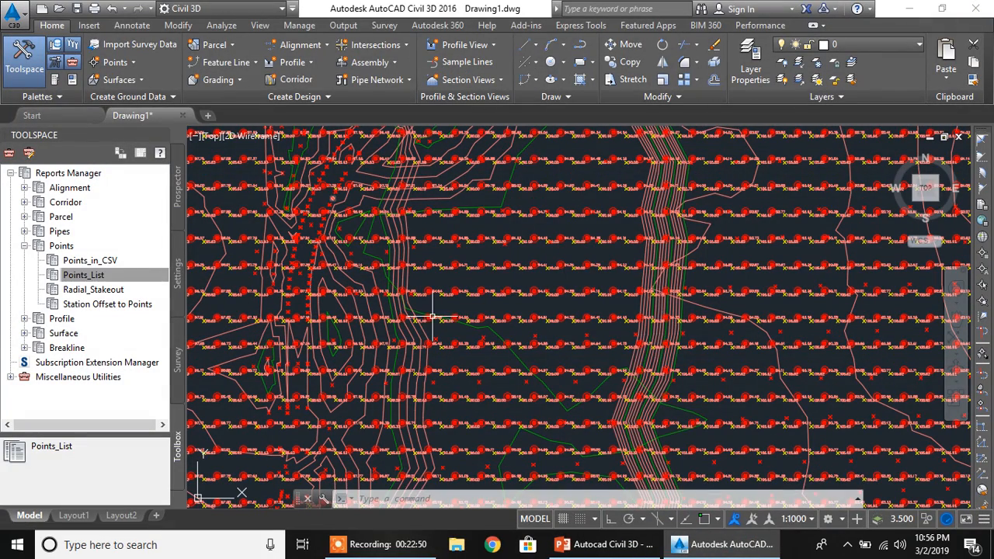
Run the Points_List report again with _All Points as the only point group selected for export.
{"action": "left_click", "coordinate": [81, 275]}
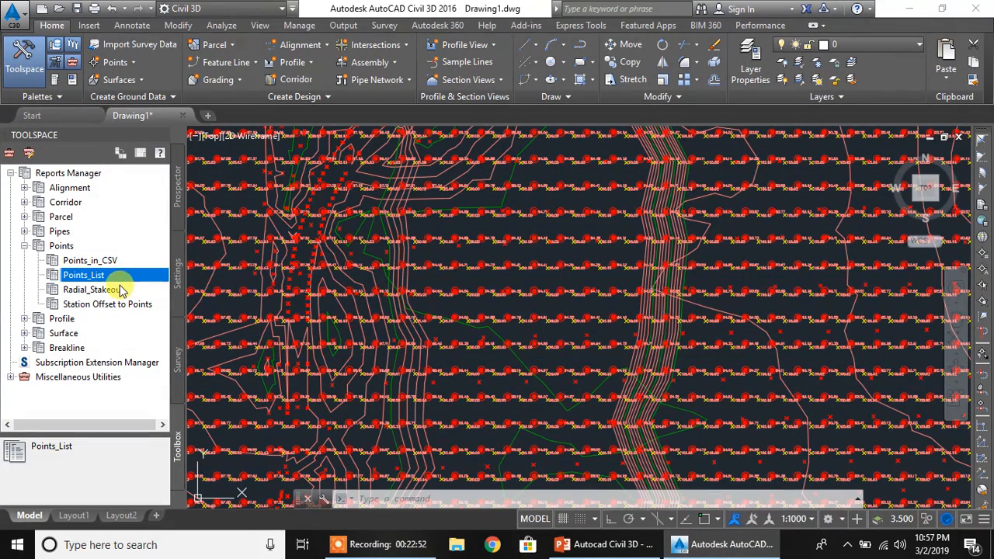
{"action": "right_click", "coordinate": [109, 273]}
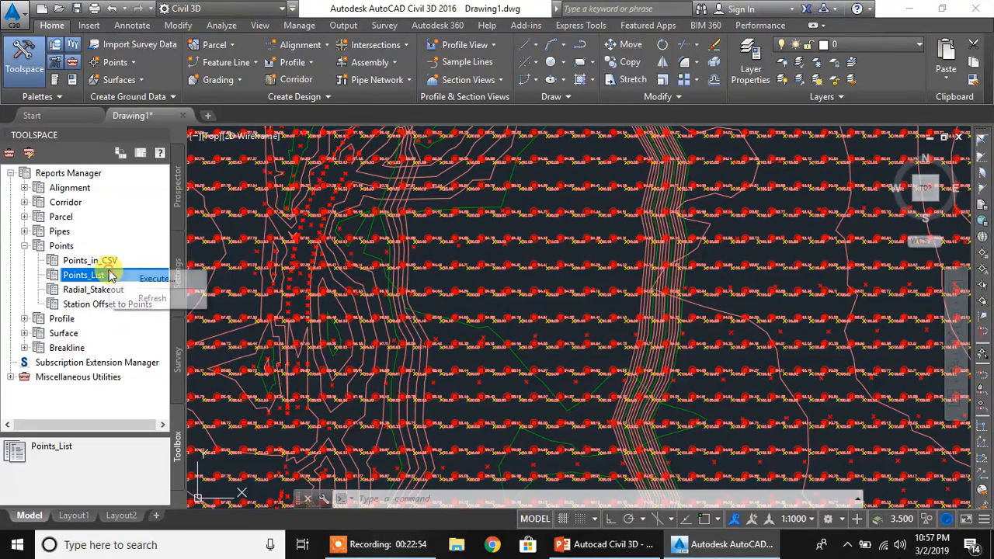
{"action": "left_click", "coordinate": [154, 278]}
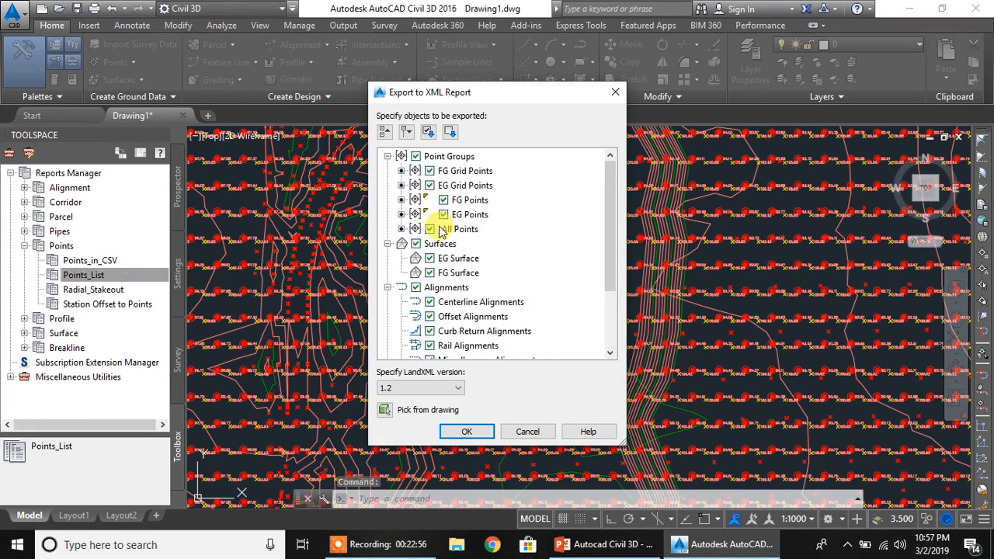
{"action": "left_click", "coordinate": [429, 171]}
{"action": "left_click", "coordinate": [430, 186]}
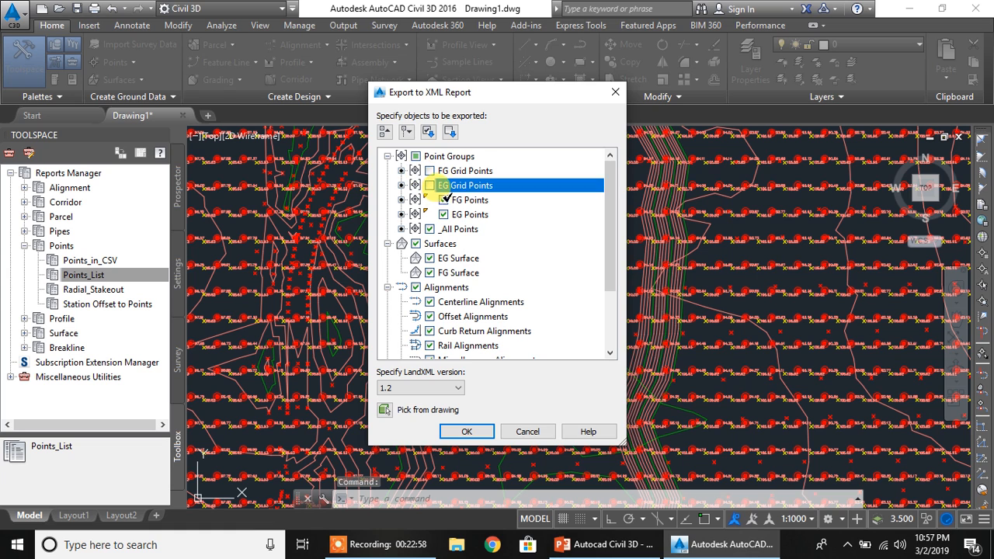
{"action": "left_click", "coordinate": [444, 199]}
{"action": "left_click", "coordinate": [443, 214]}
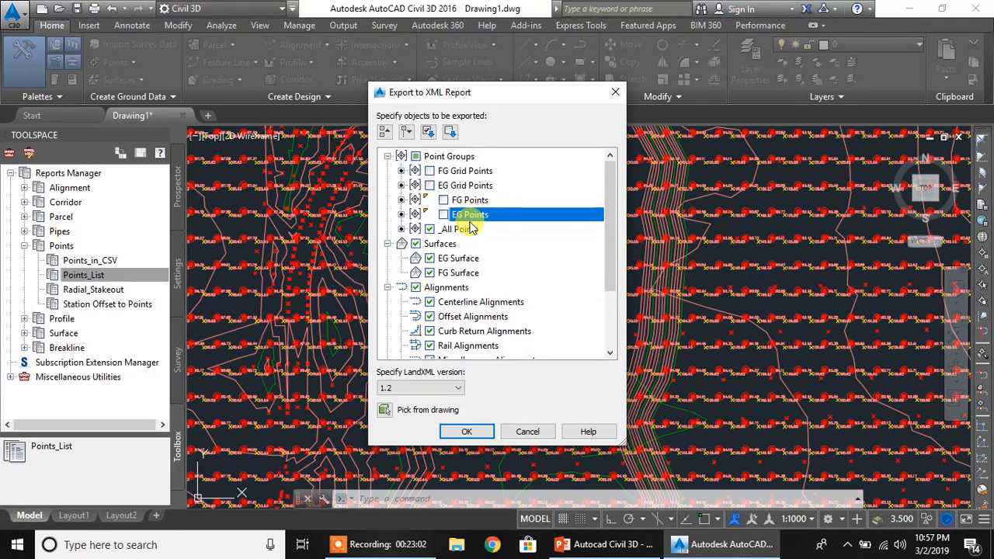
{"action": "mouse_move", "coordinate": [470, 226]}
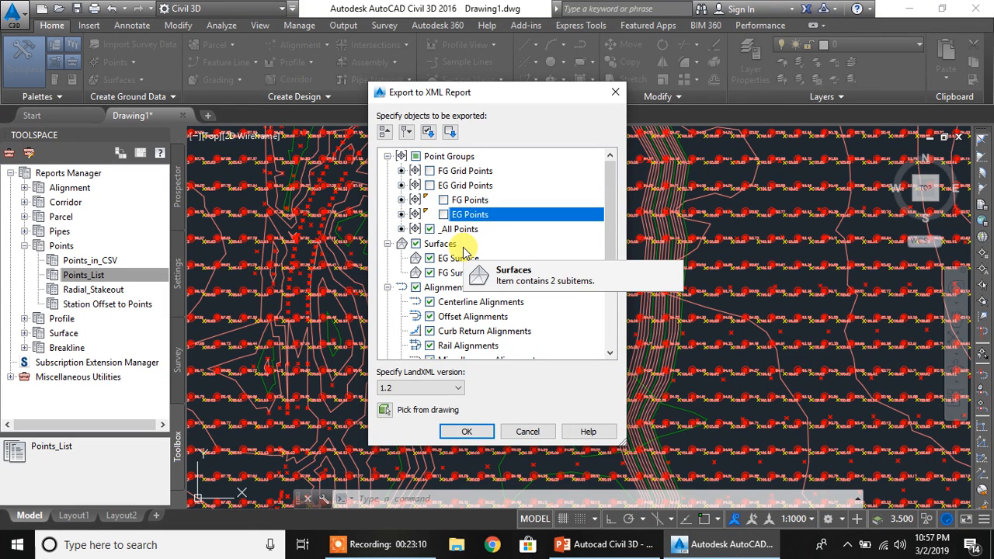
Save the report as the Excel 97-2003 workbook "all points" alongside the eg points and fg points workbooks.
{"action": "left_click", "coordinate": [463, 432]}
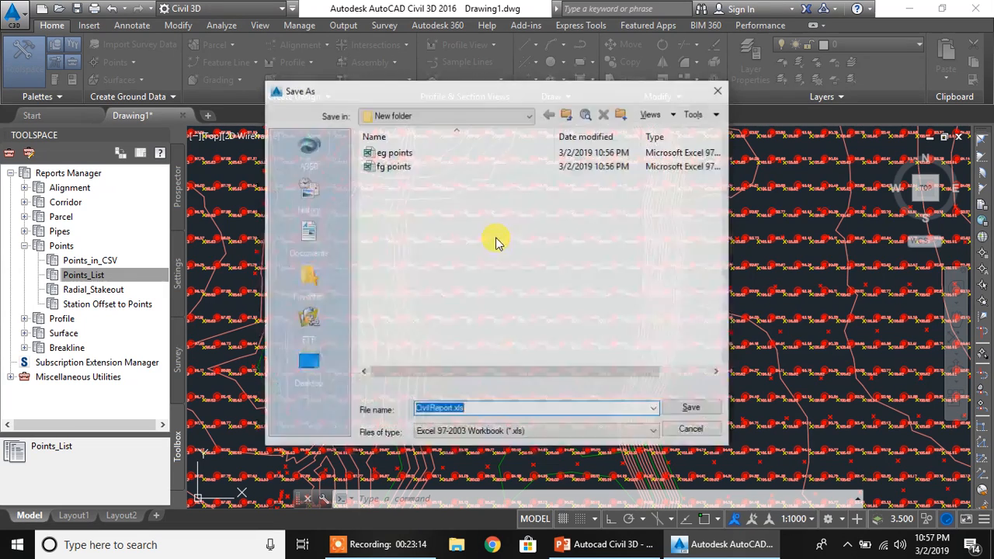
{"action": "type", "text": "all points"}
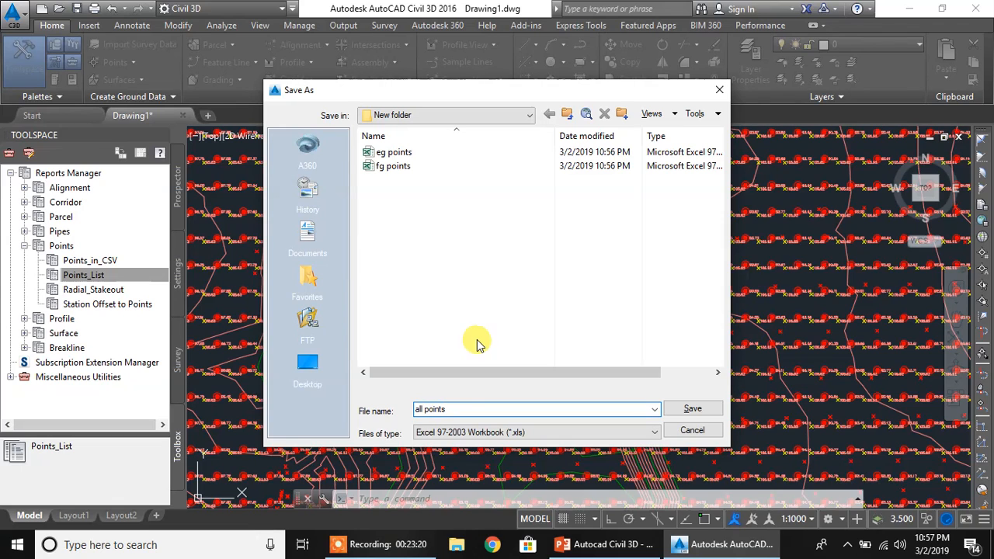
{"action": "left_click", "coordinate": [689, 412]}
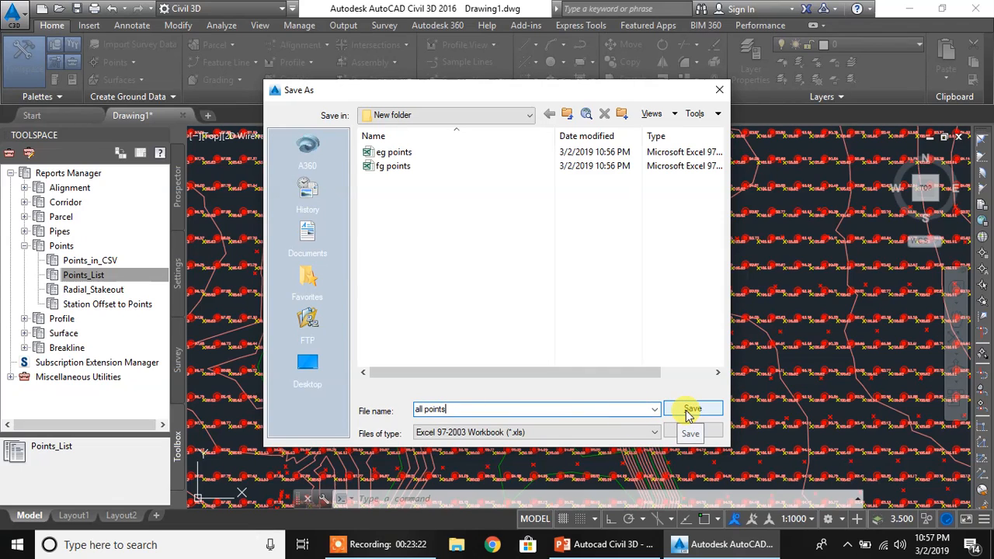
{"action": "left_click", "coordinate": [689, 412]}
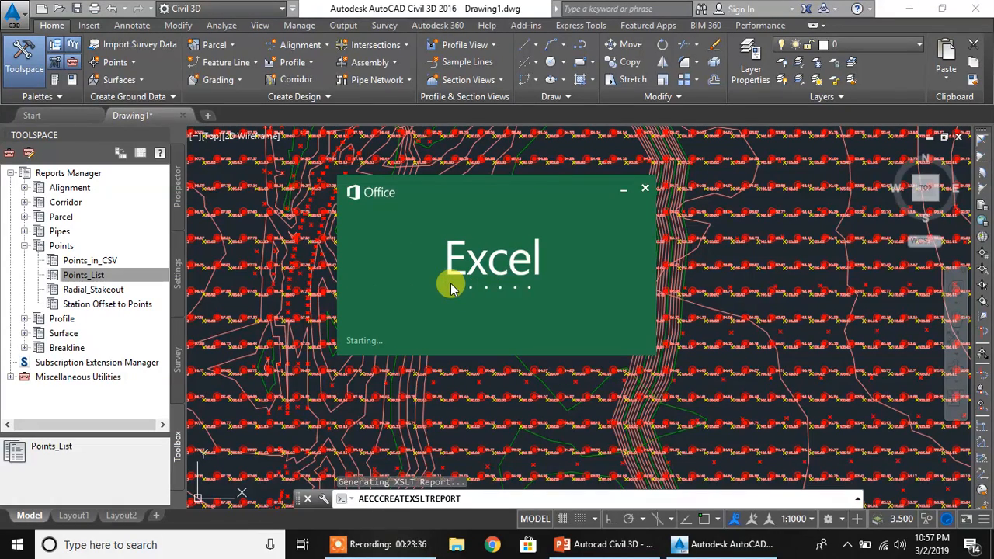
Look through the exported all points report down to its last row and close the workbook.
{"action": "scroll", "coordinate": [318, 334], "scroll_direction": "down", "scroll_amount": 15}
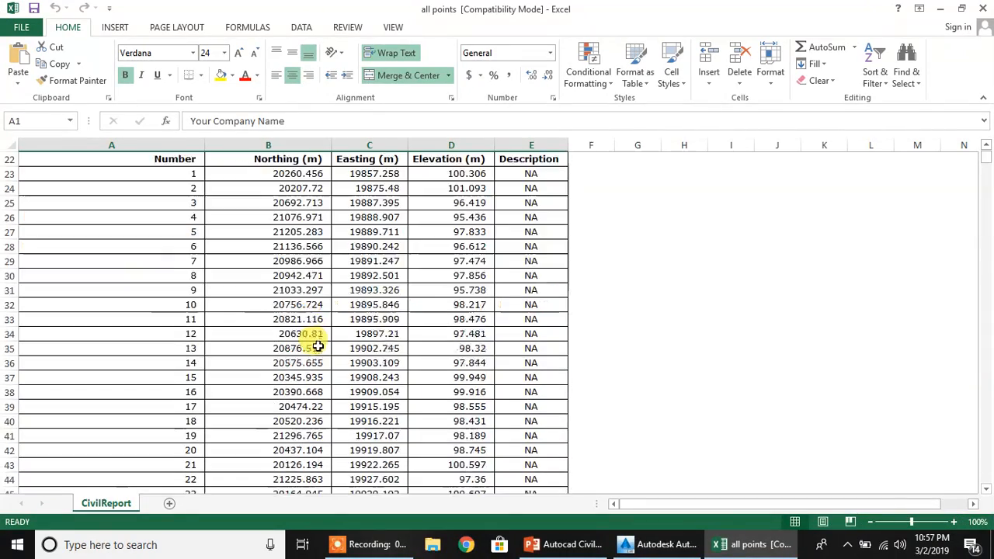
{"action": "scroll", "coordinate": [317, 344], "scroll_direction": "up", "scroll_amount": 10}
{"action": "scroll", "coordinate": [317, 344], "scroll_direction": "down", "scroll_amount": 10}
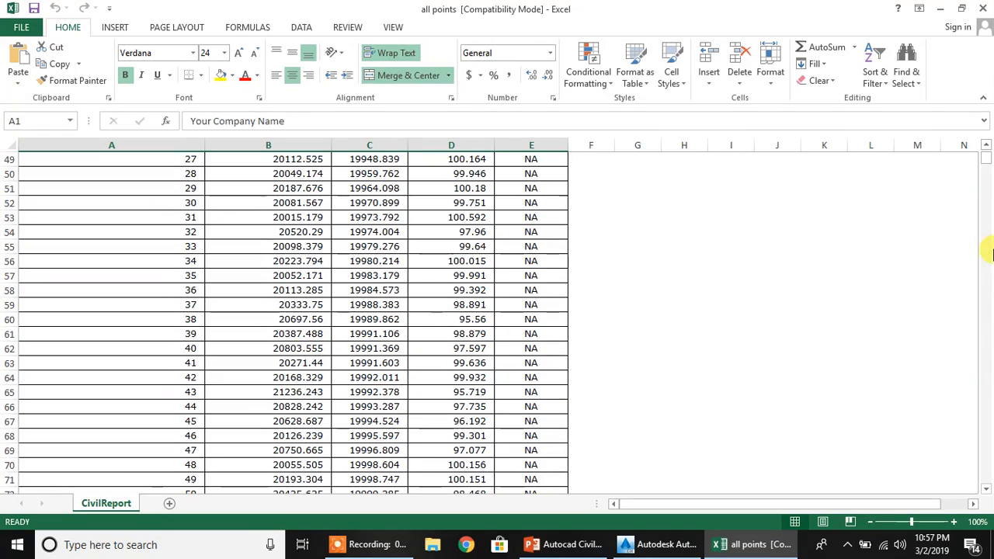
{"action": "left_click_drag", "start_coordinate": [984, 154], "coordinate": [985, 488]}
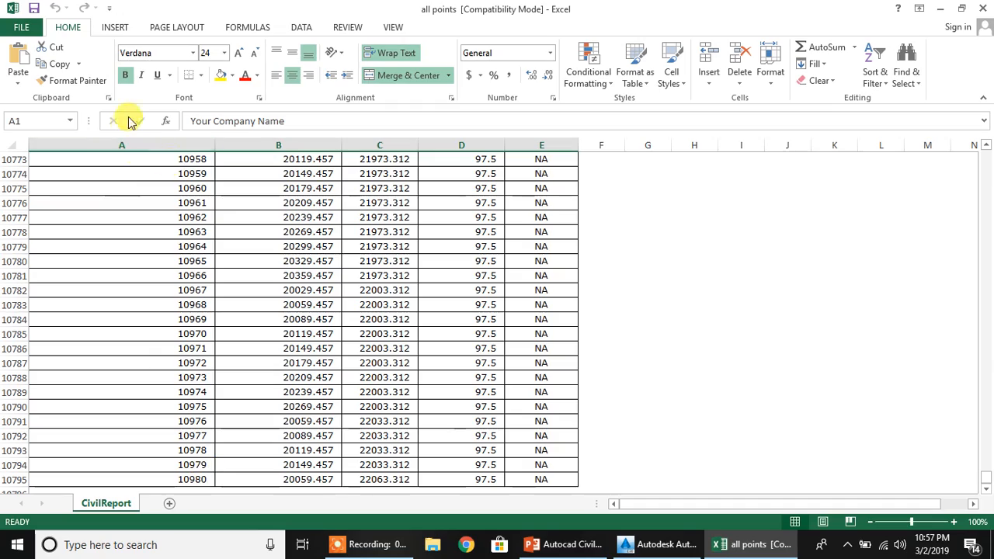
{"action": "left_click", "coordinate": [983, 7]}
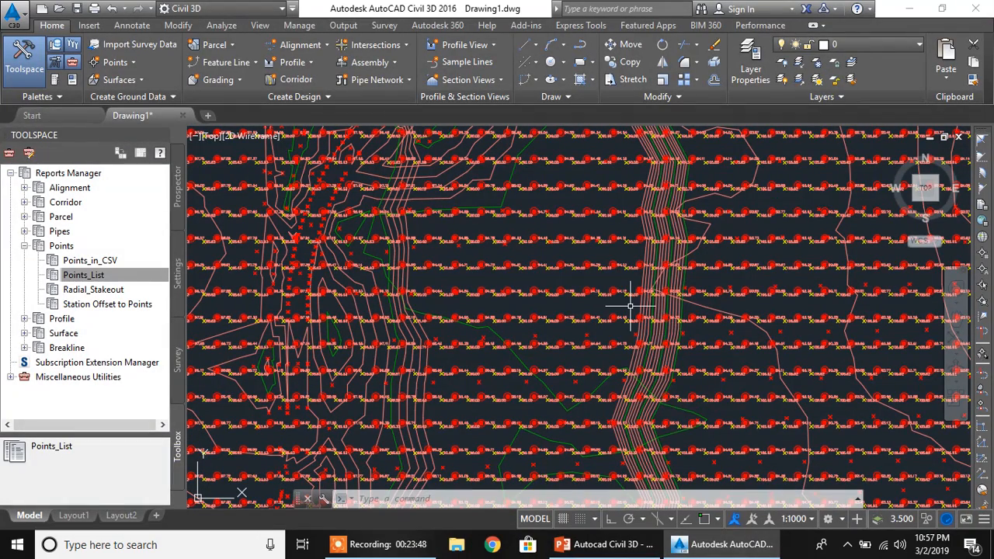
{"action": "mouse_move", "coordinate": [630, 307]}
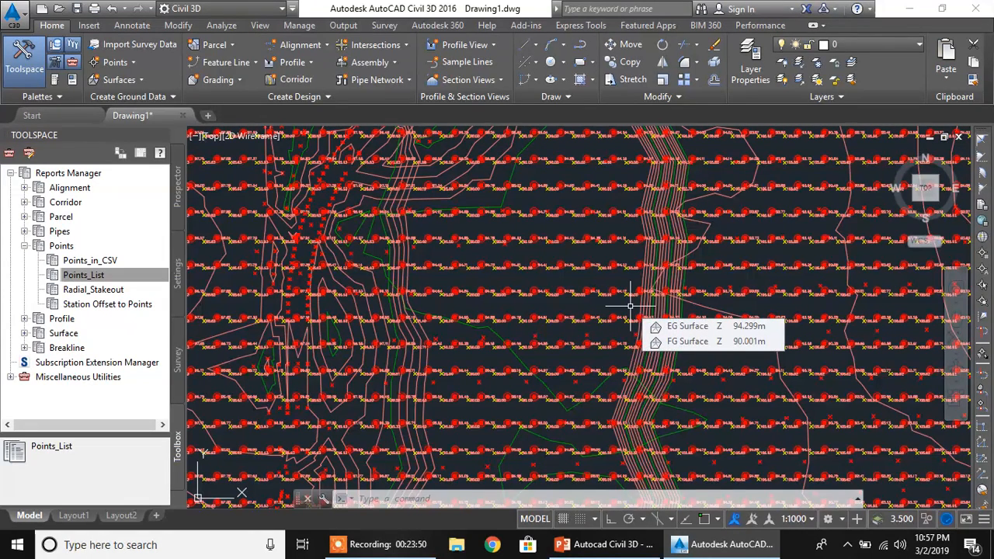